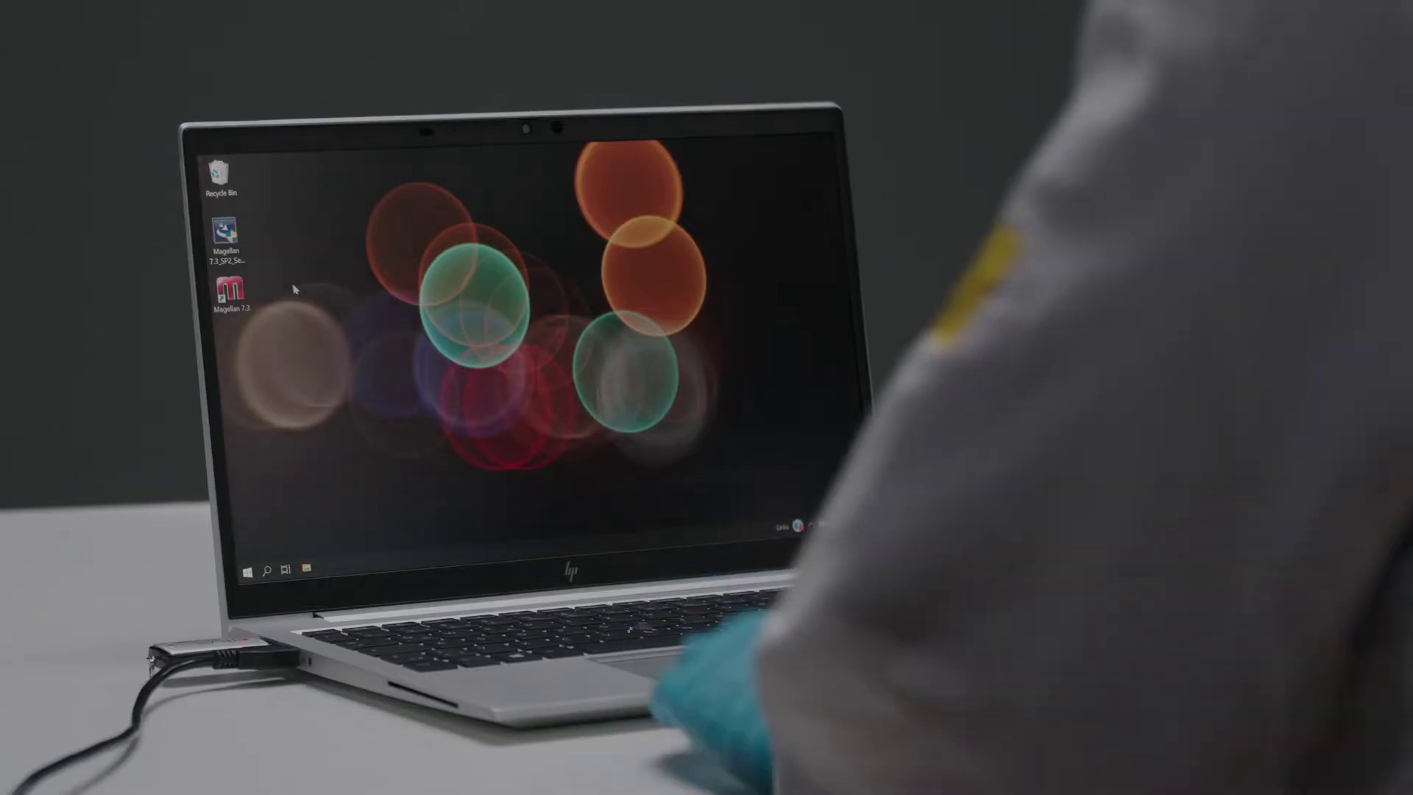
right_click(237, 282)
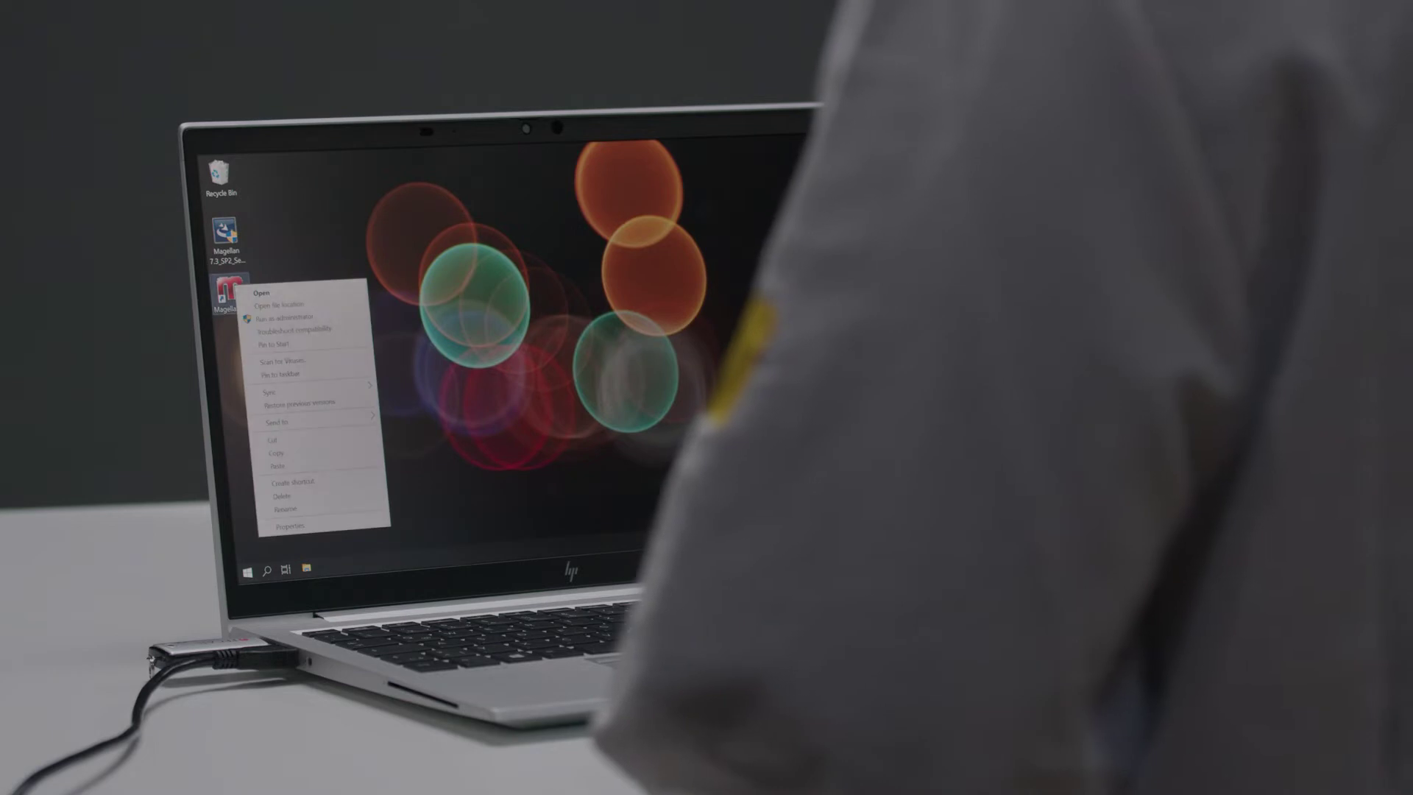
click(262, 317)
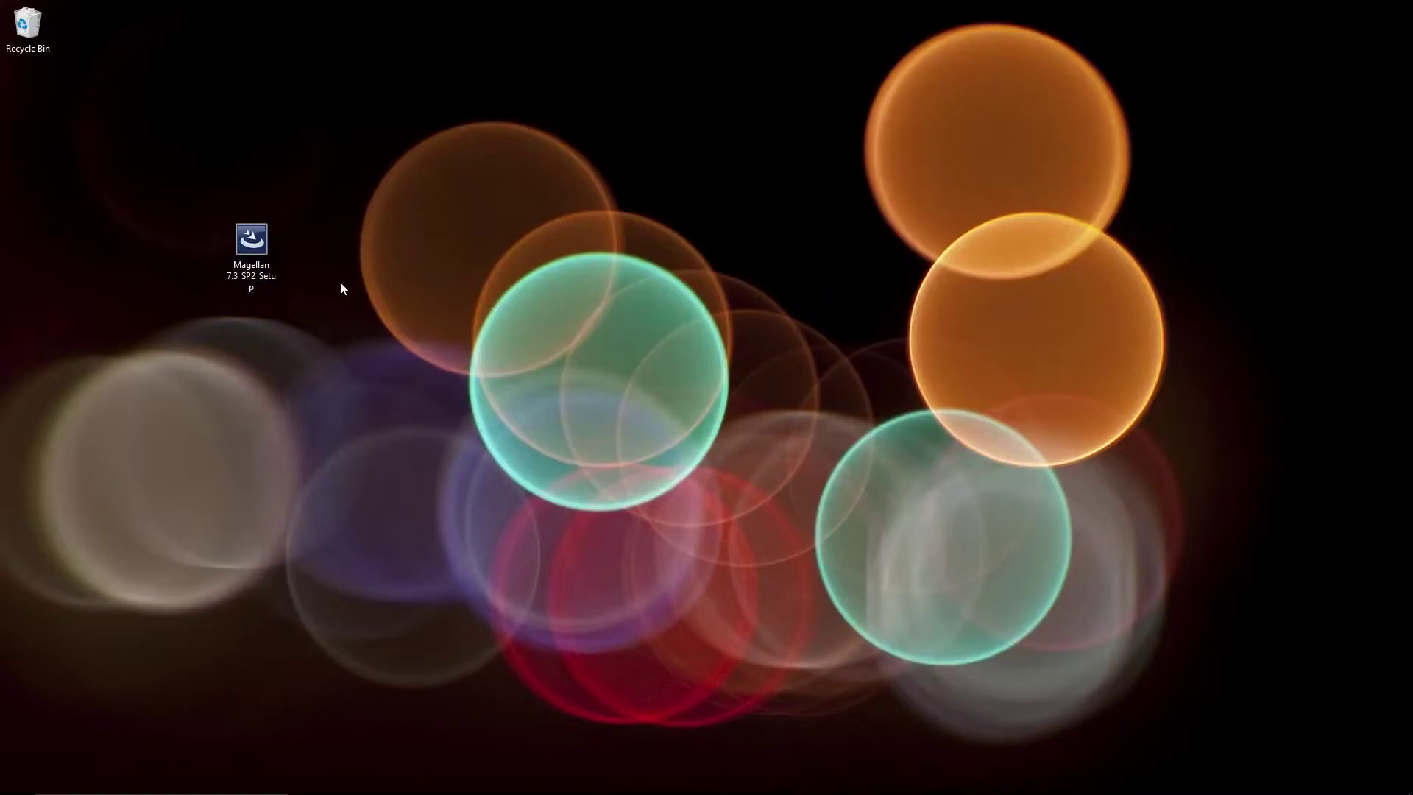
Step: Run the Magellan 7.3 SP2 setup as administrator and install the required Tecan PDFX Files 1.1.20 and Crystal Reports 2008 x86
right_click(254, 240)
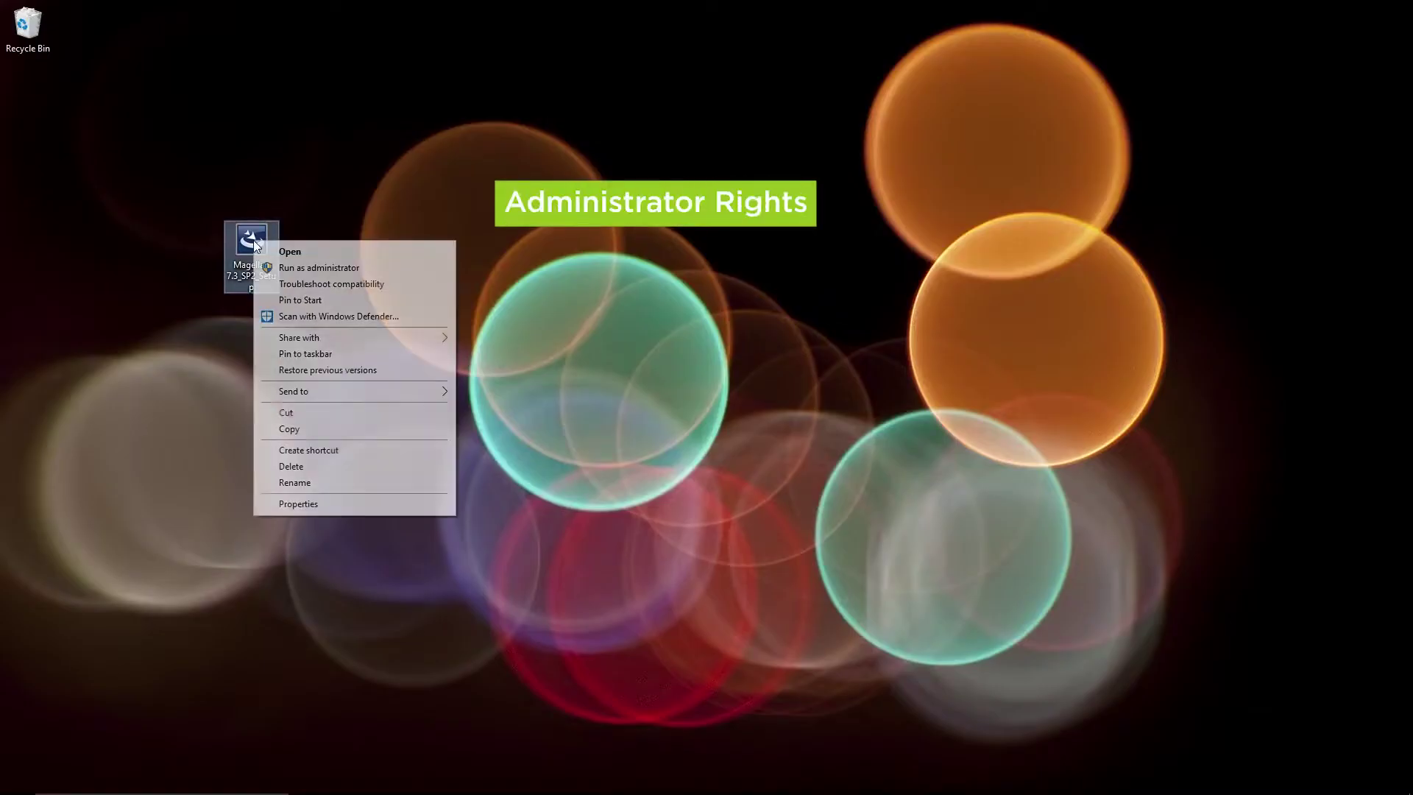
click(382, 274)
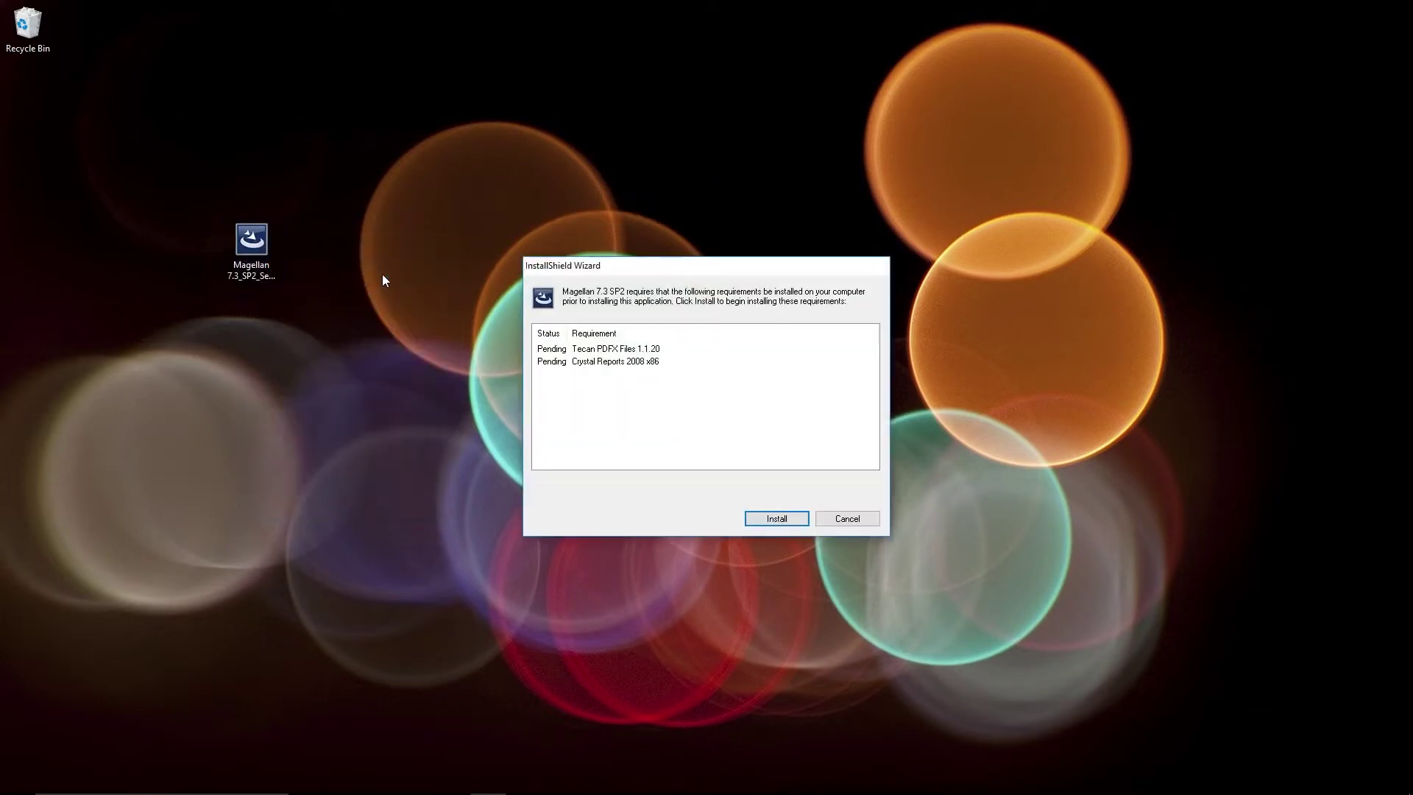
click(794, 520)
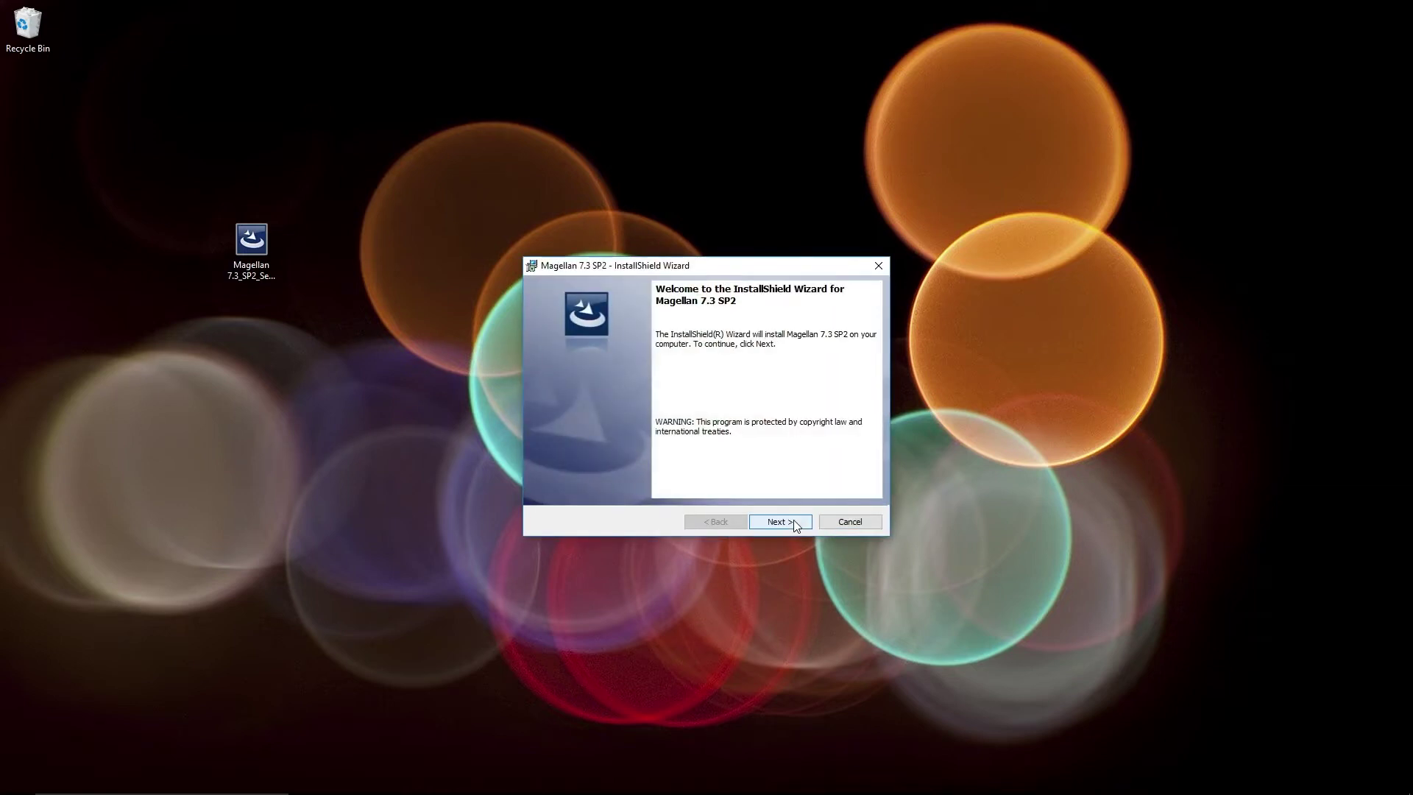
Step: Accept the installer's license terms and continue through the customer information with the default destination folder
click(789, 523)
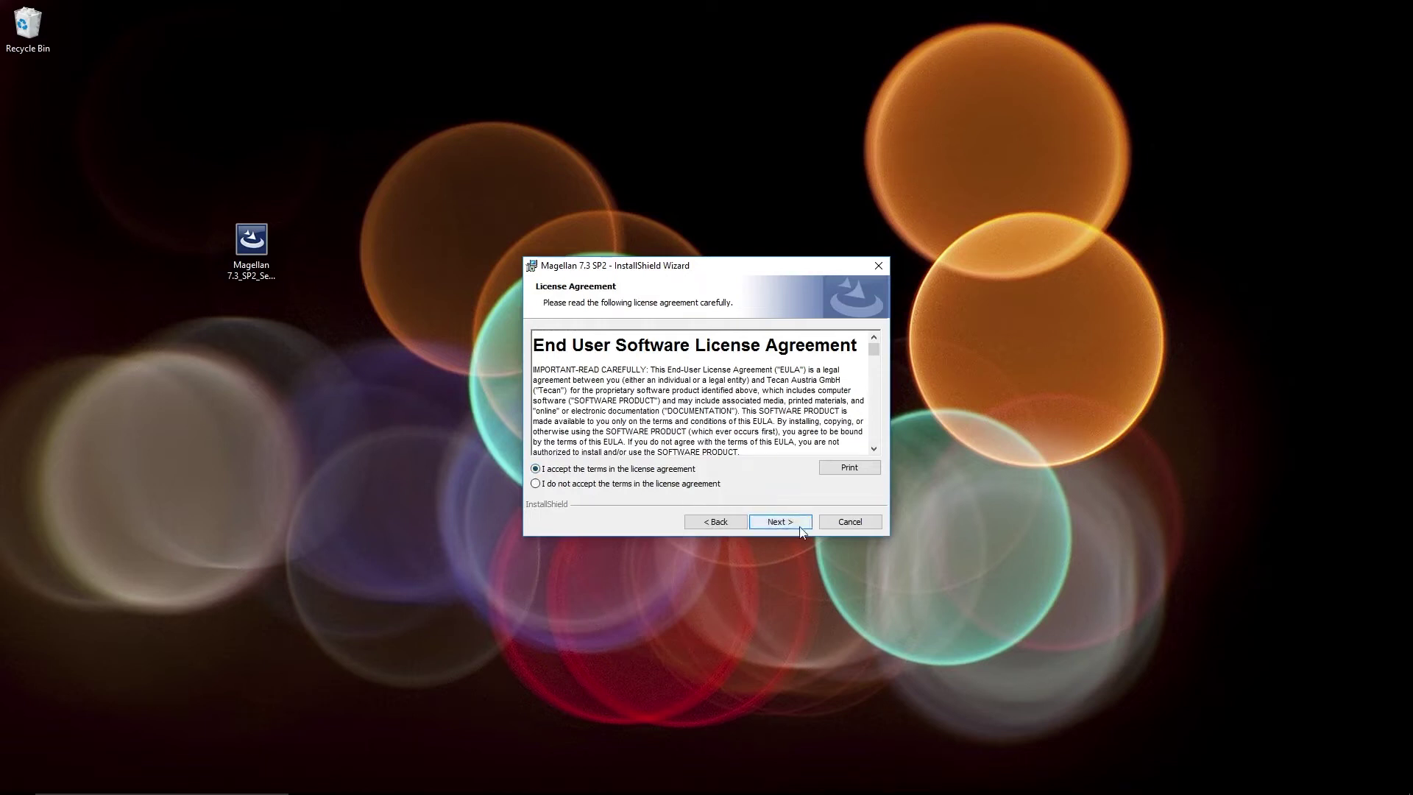
click(800, 526)
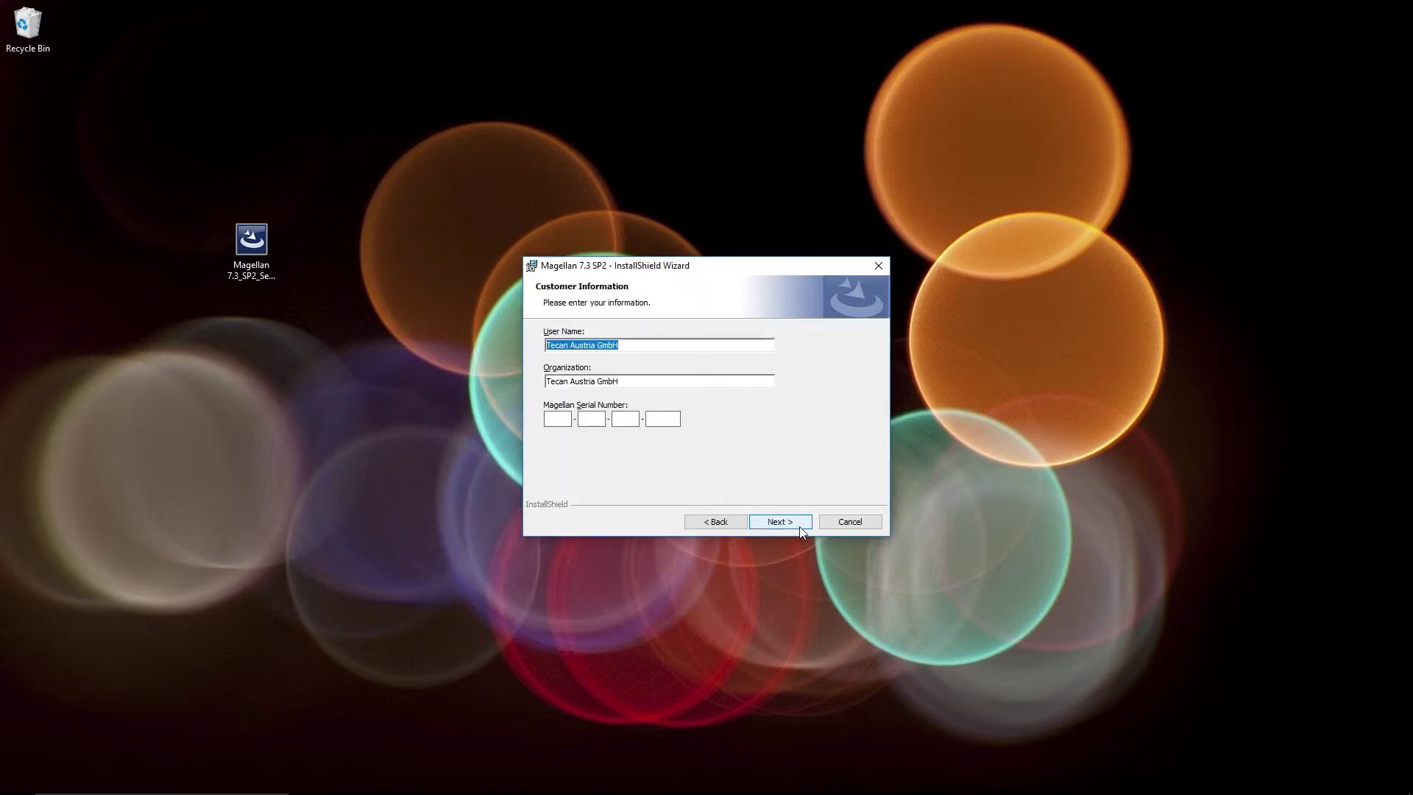
click(799, 526)
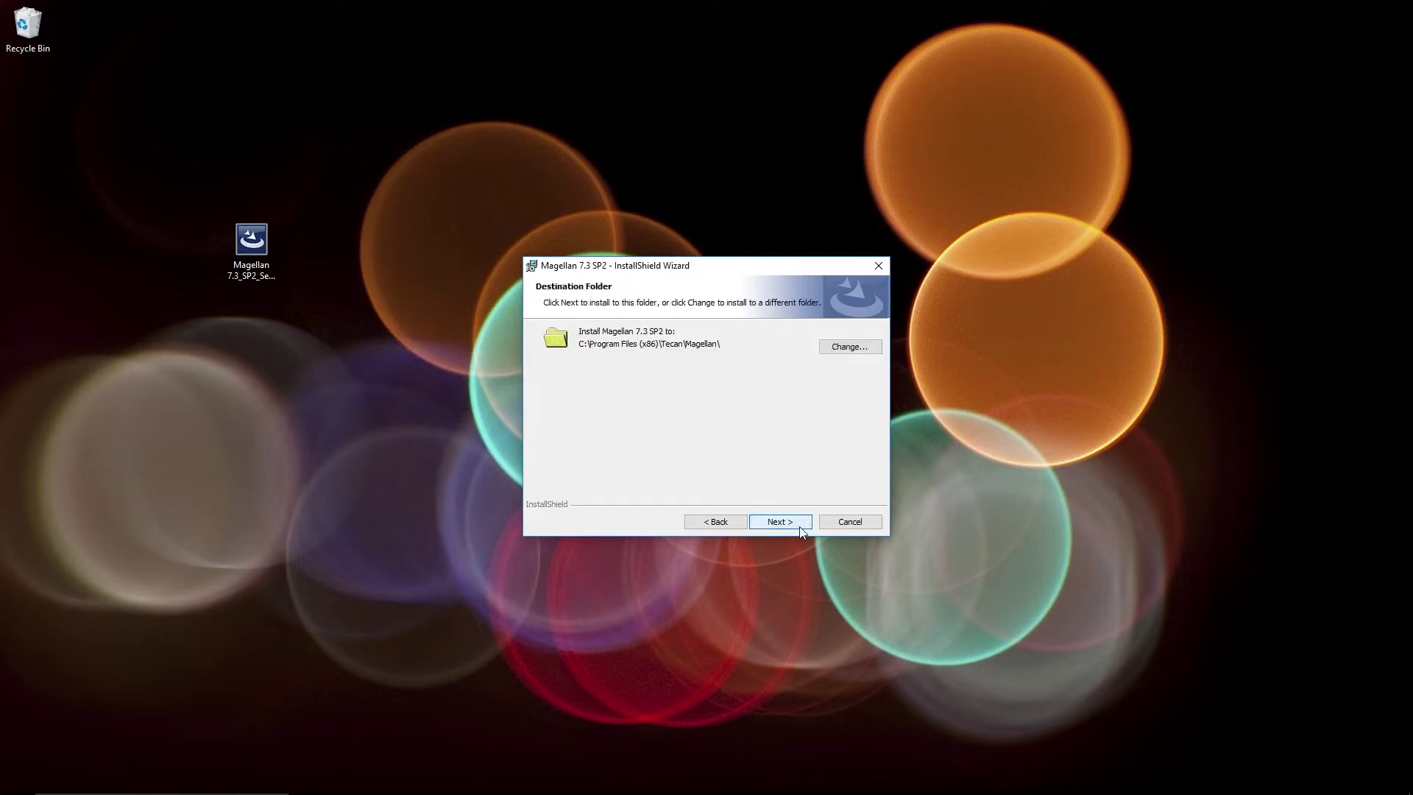
click(801, 528)
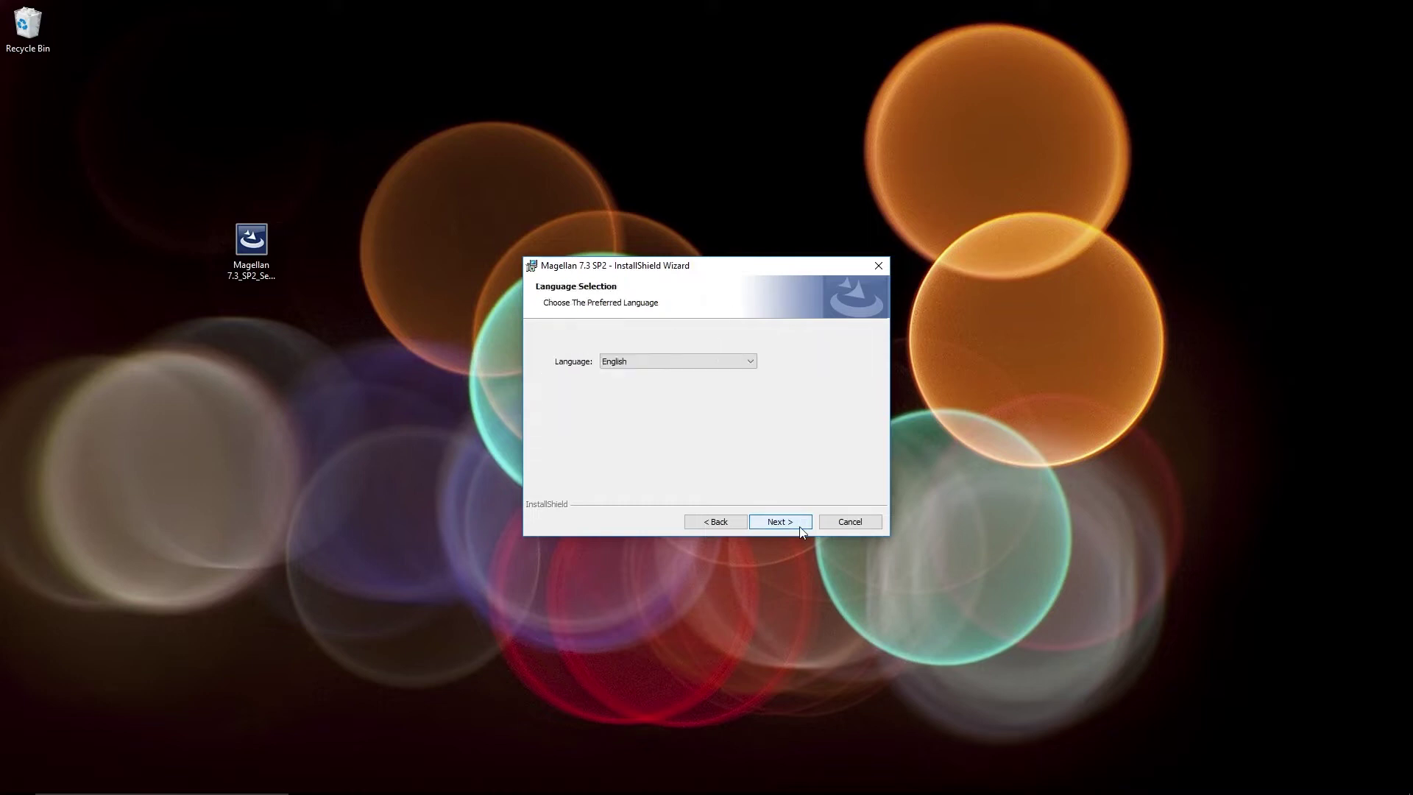
Step: Choose English as the preferred language for the Magellan installation
click(750, 363)
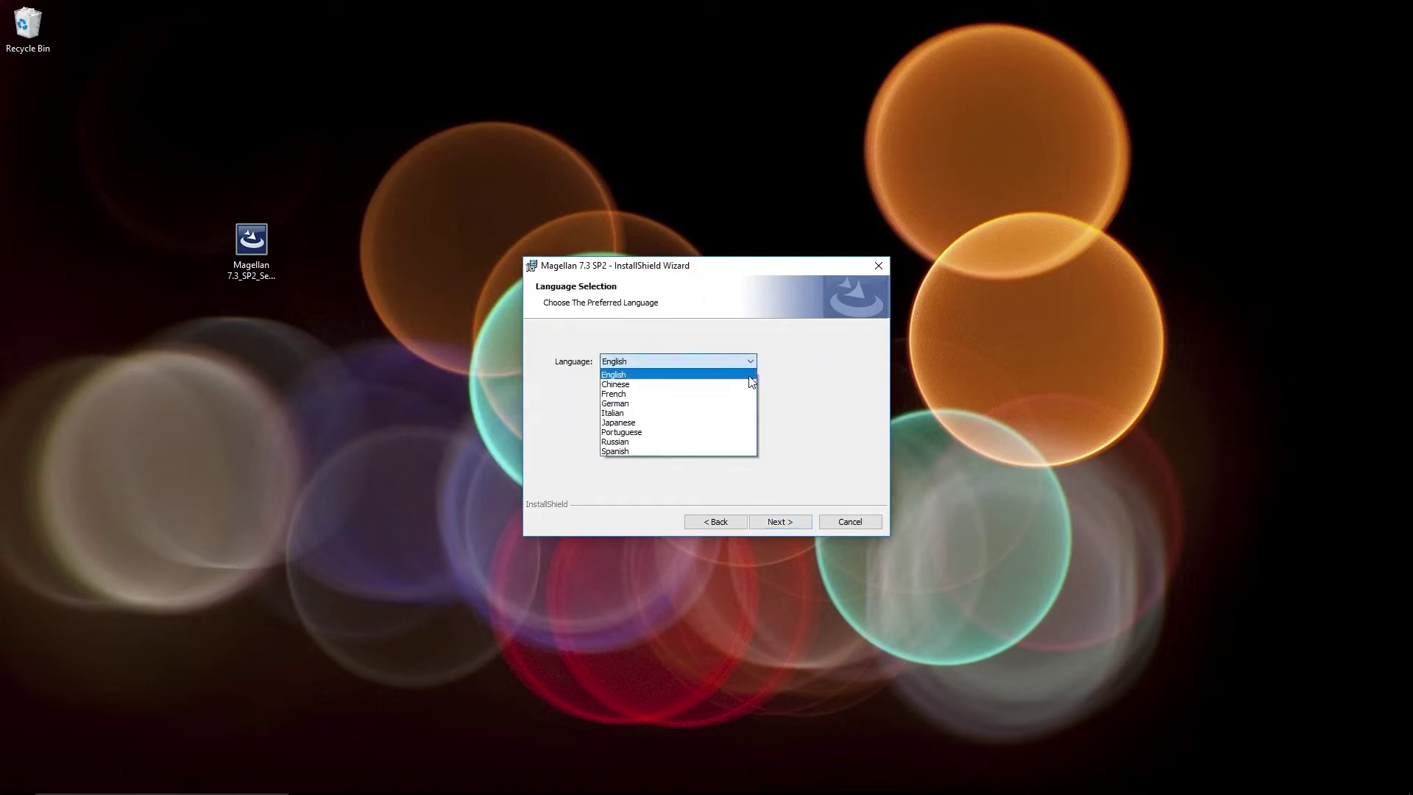
click(751, 381)
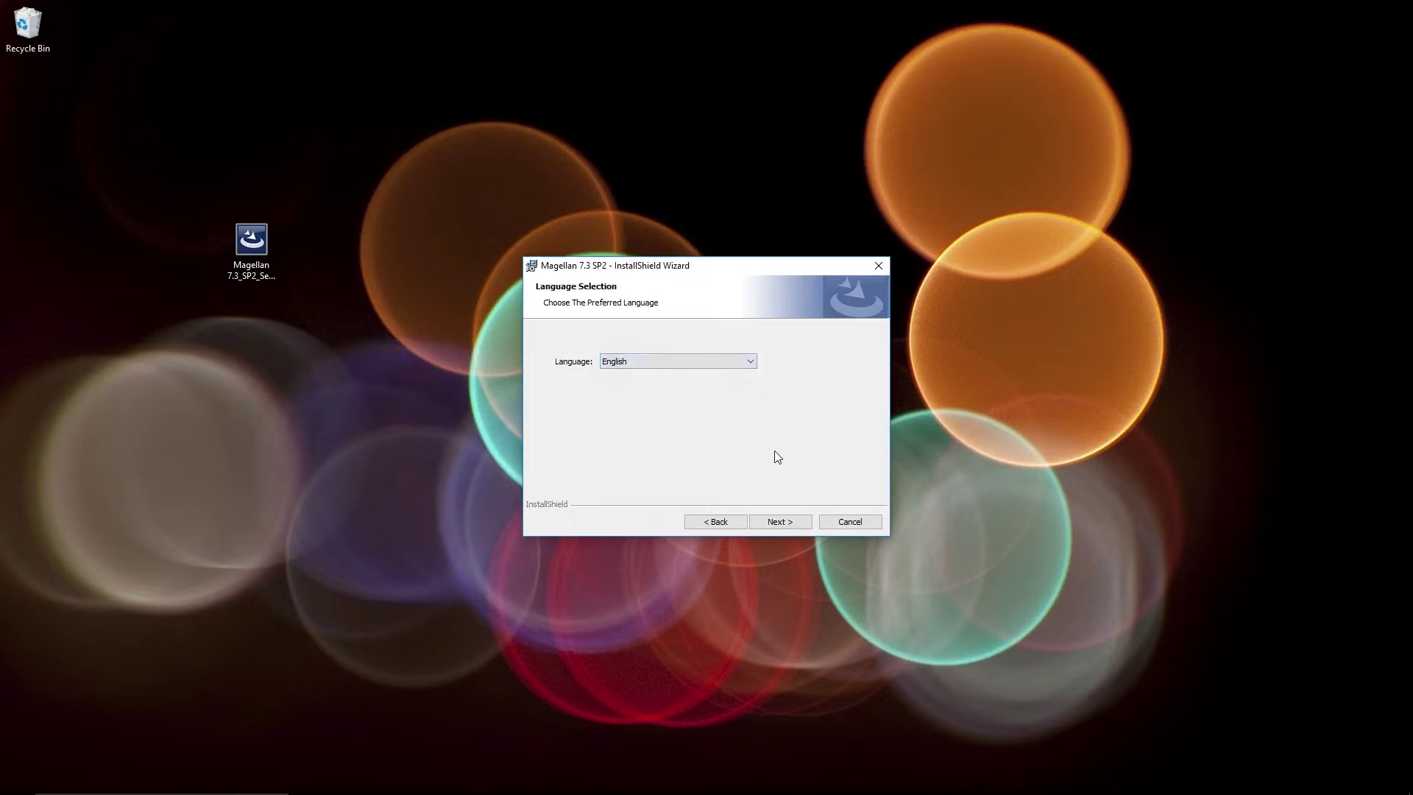
click(801, 522)
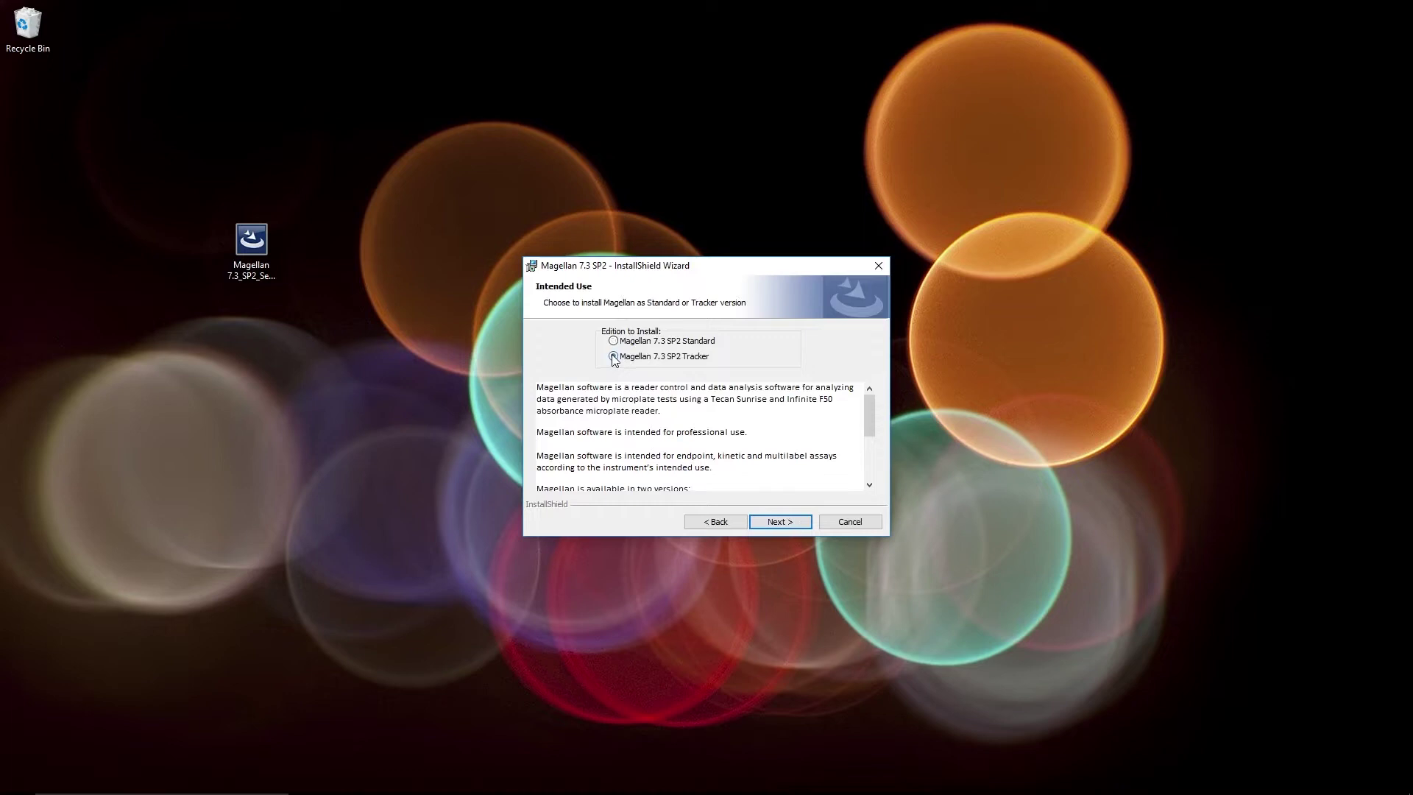
Step: Install the Magellan 7.3 SP2 Tracker edition, allowing the device software from Tecan Austria GmbH as always trusted
click(798, 523)
click(798, 522)
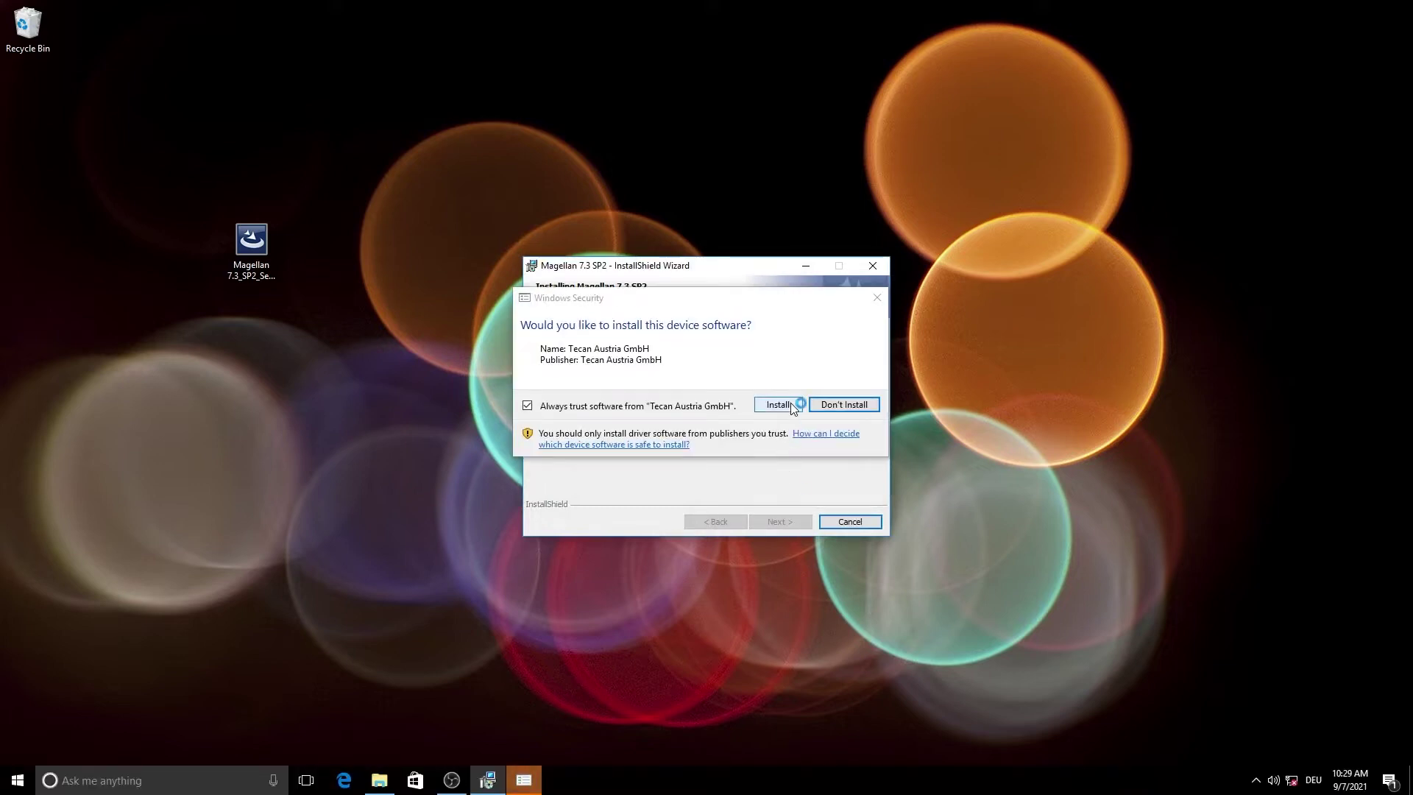
click(790, 404)
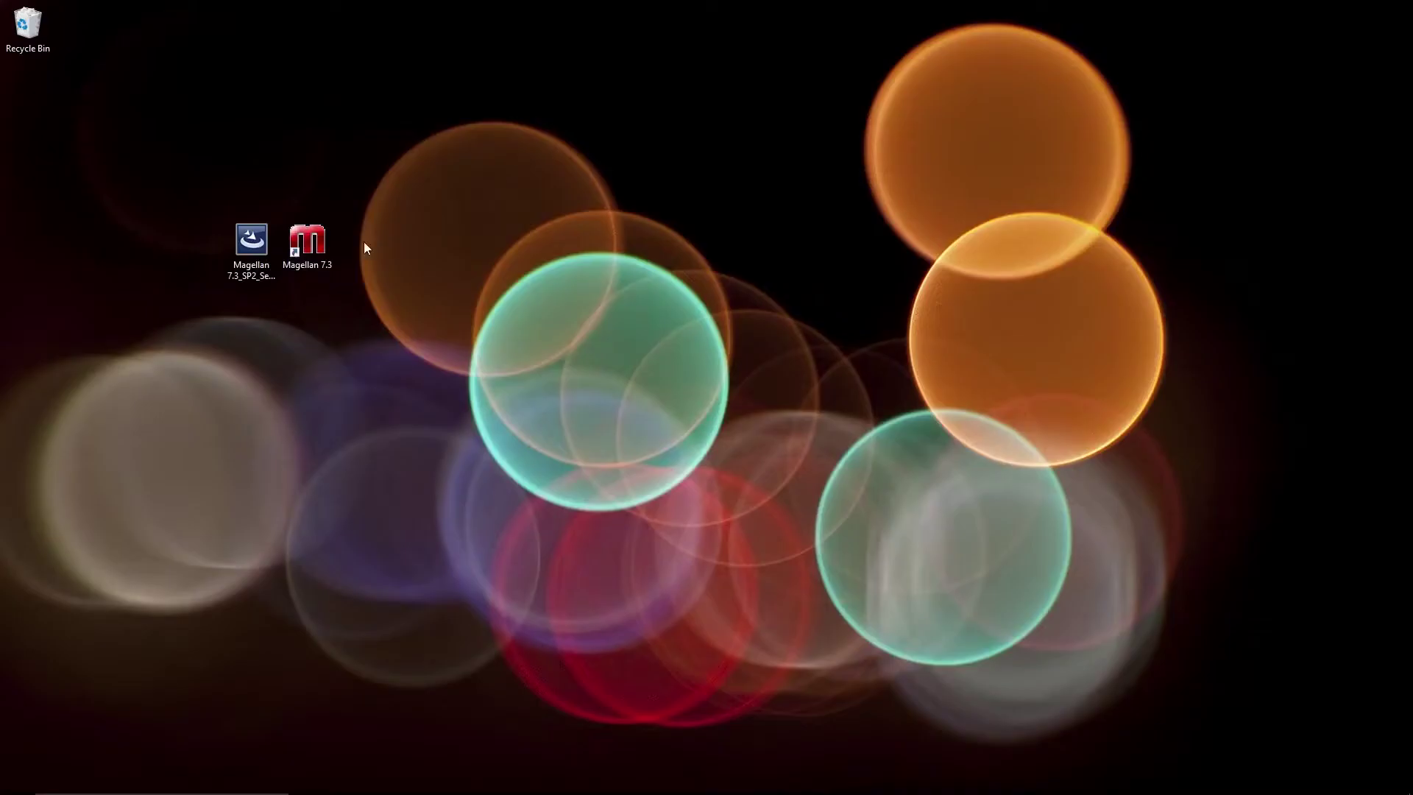
Step: Launch Magellan 7.3 with administrator rights and proceed to creating the first administrator
right_click(315, 246)
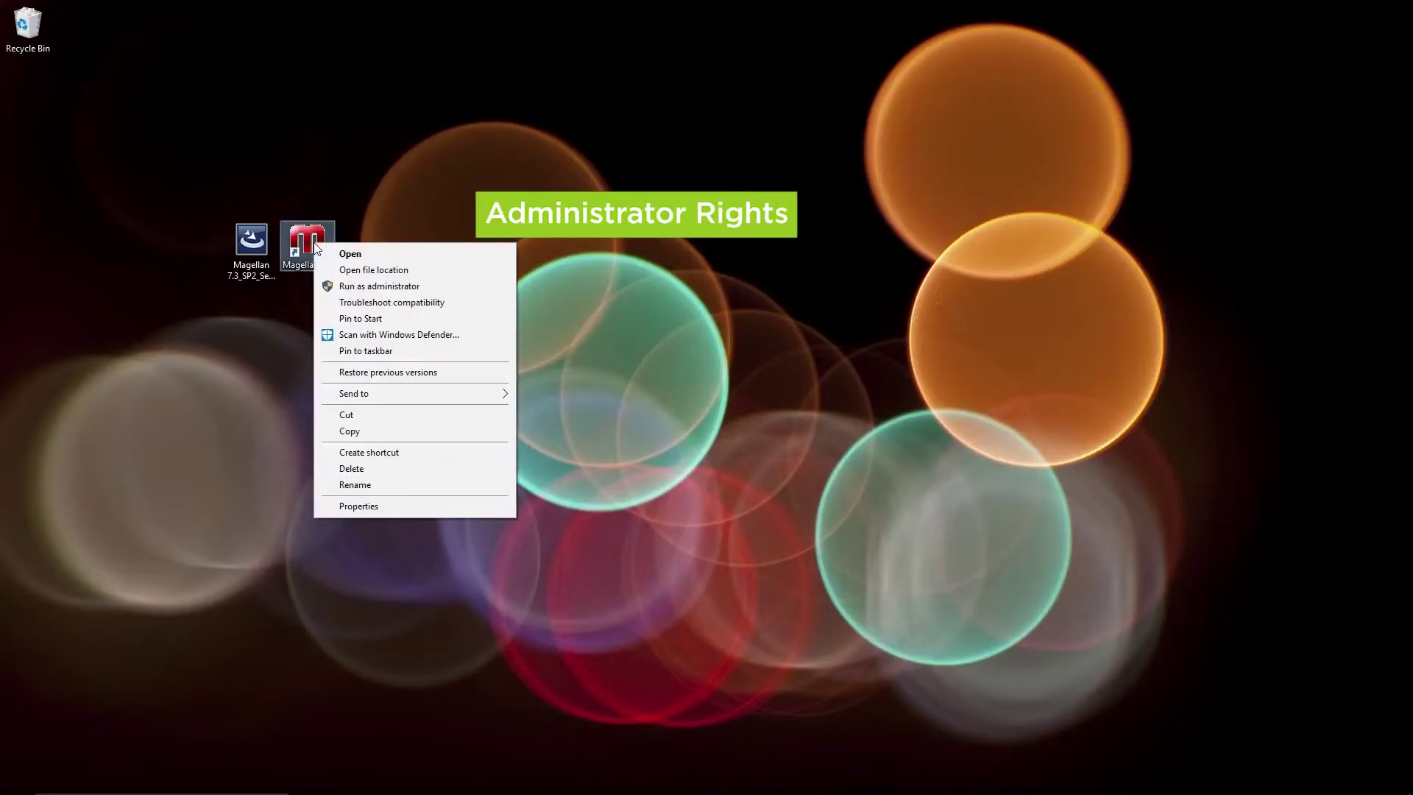
click(430, 285)
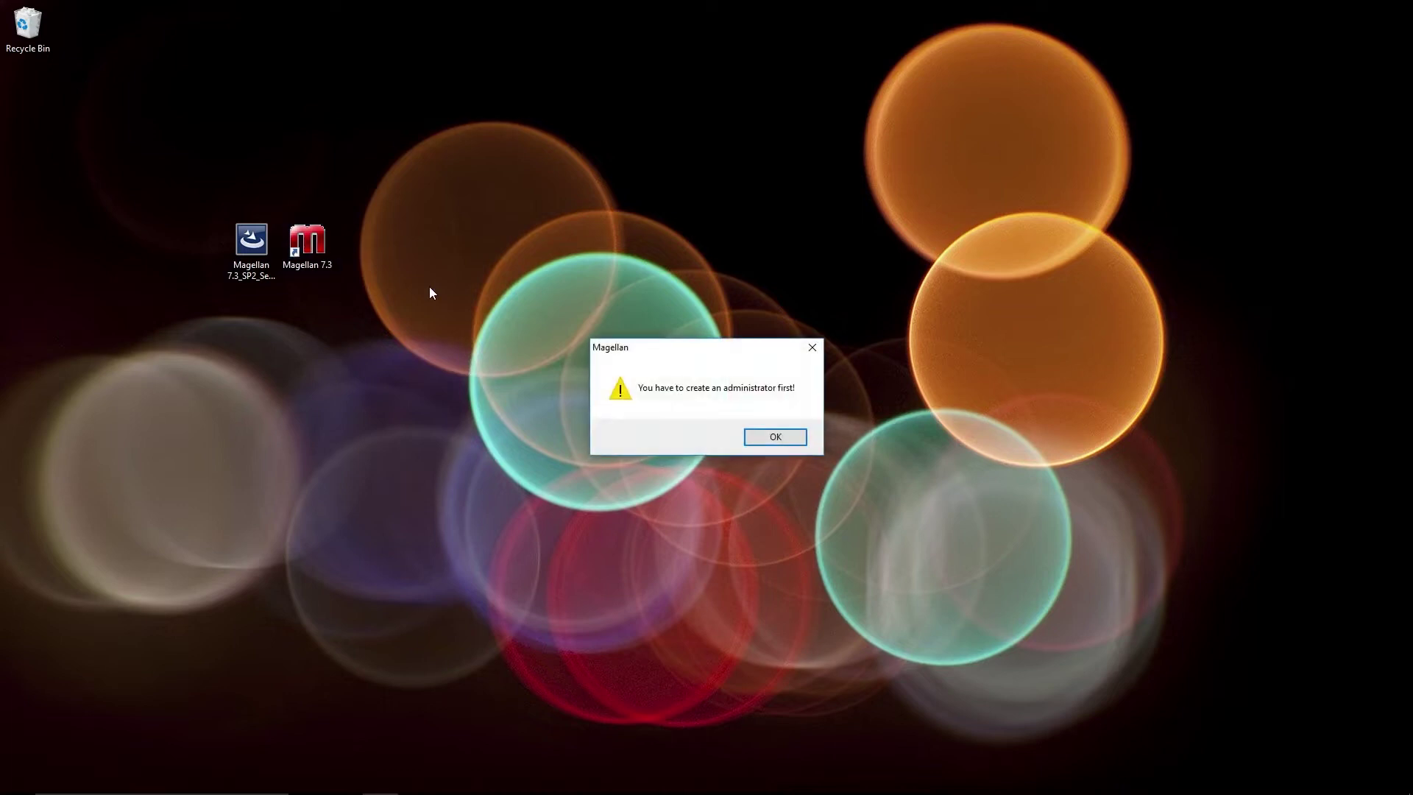
click(792, 439)
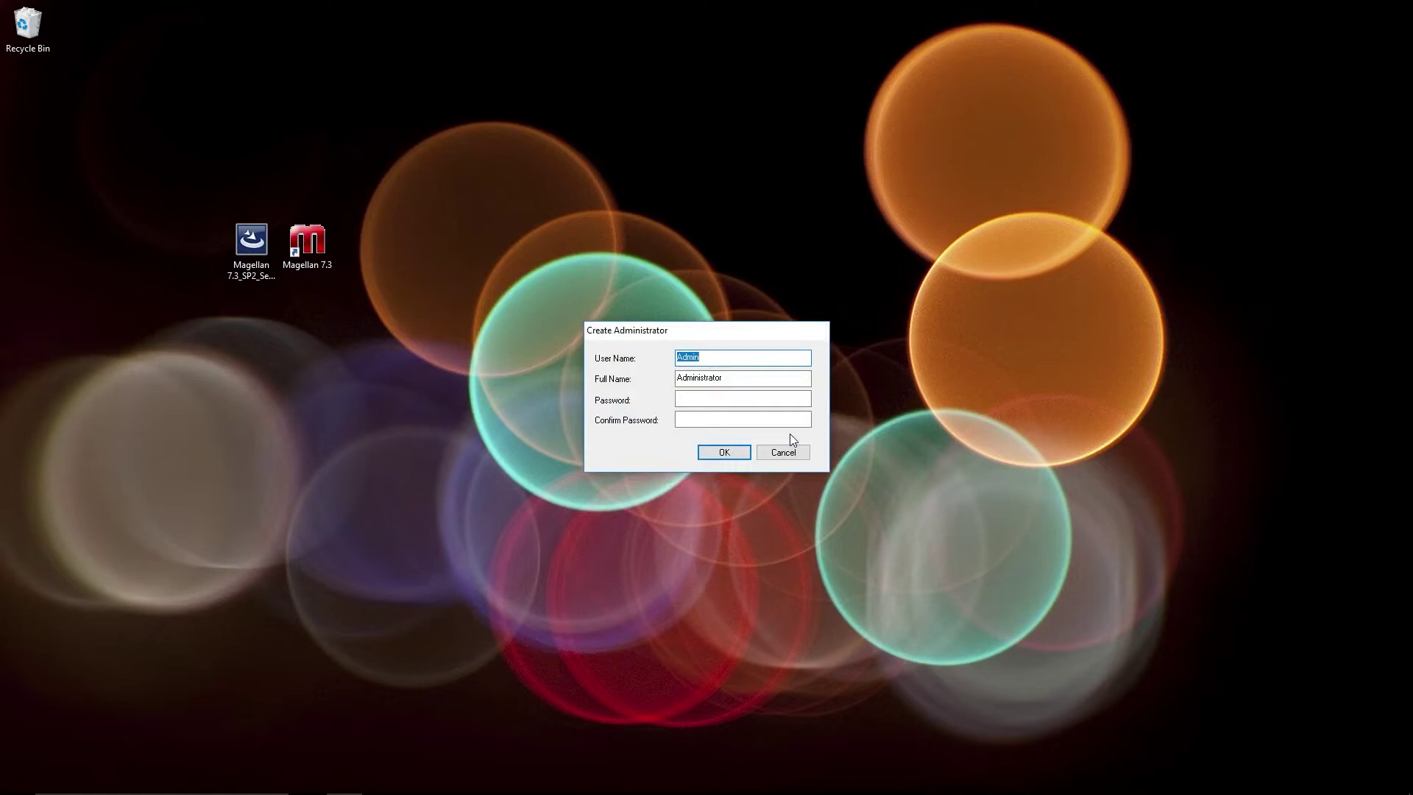
Step: Create the Admin account by entering and confirming its password, and close the user and role management
key(Tab)
key(Tab)
text(***)
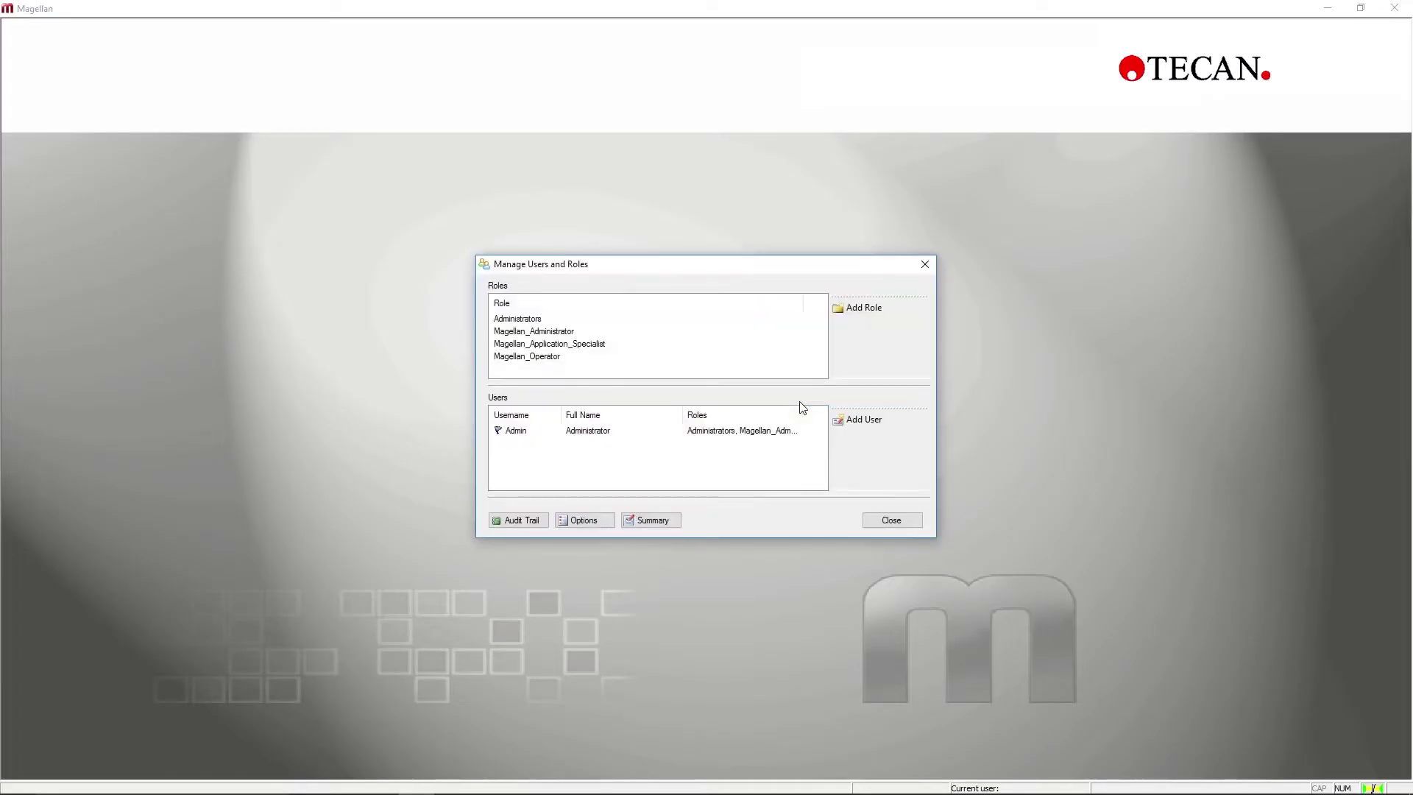
click(911, 521)
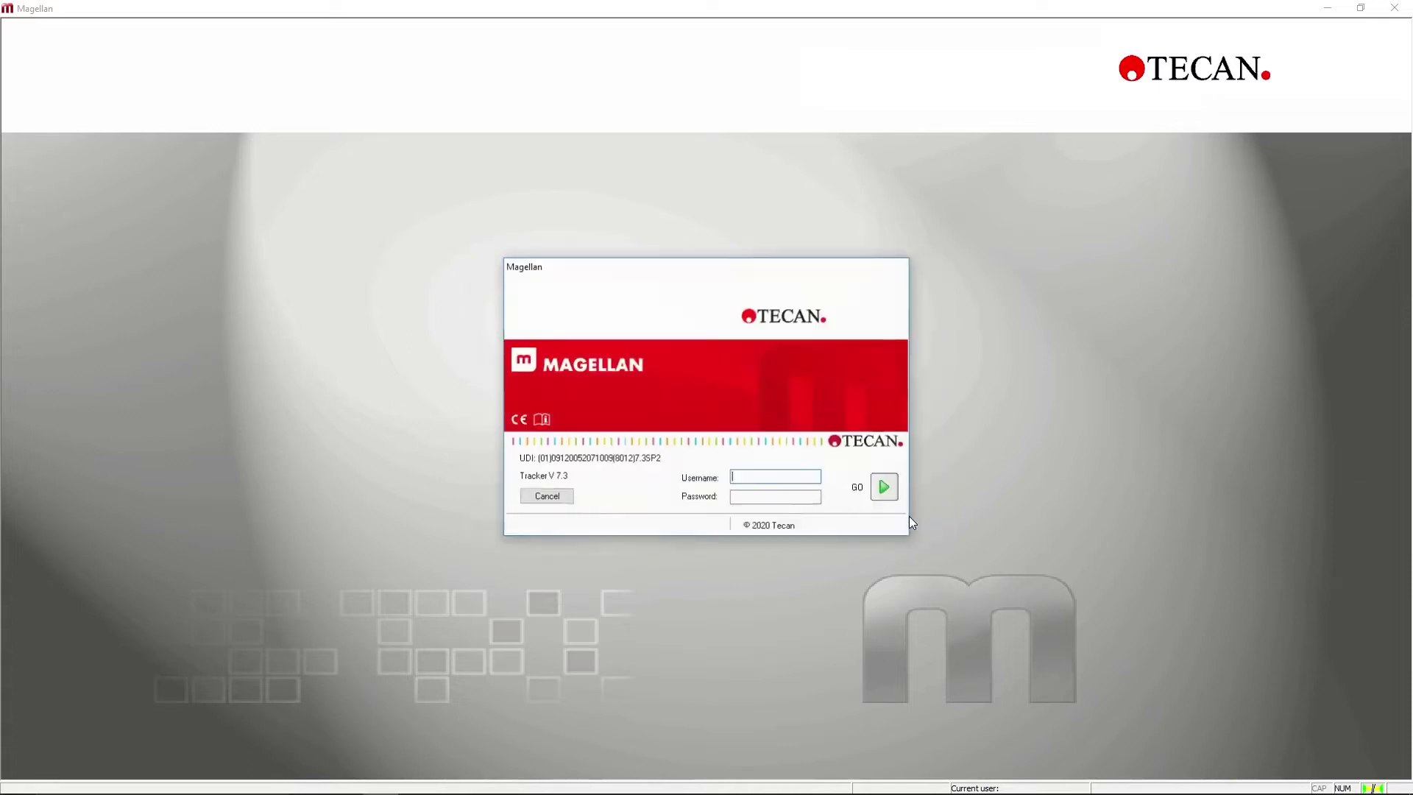
Step: Log in to Magellan as Admin with the account password
text(••)
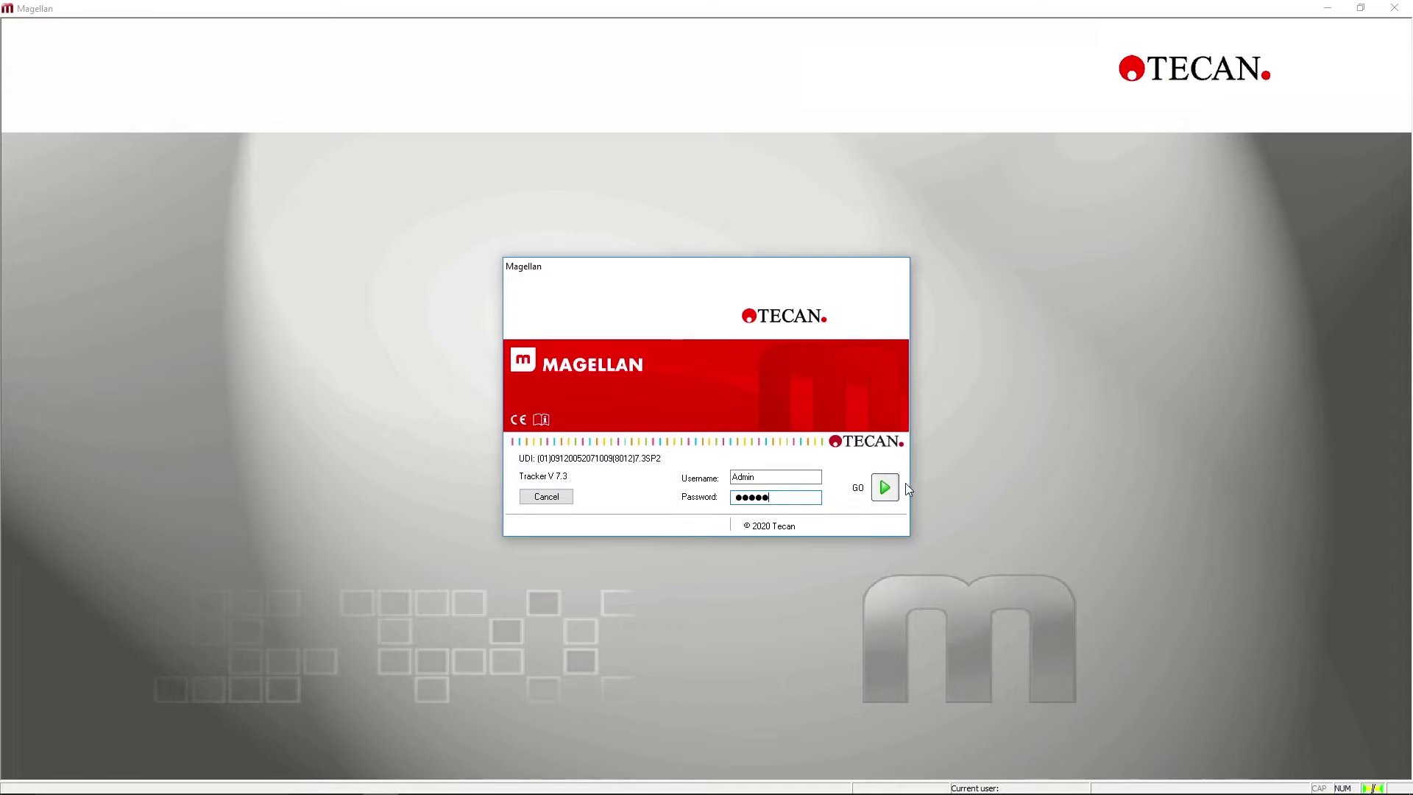
click(885, 487)
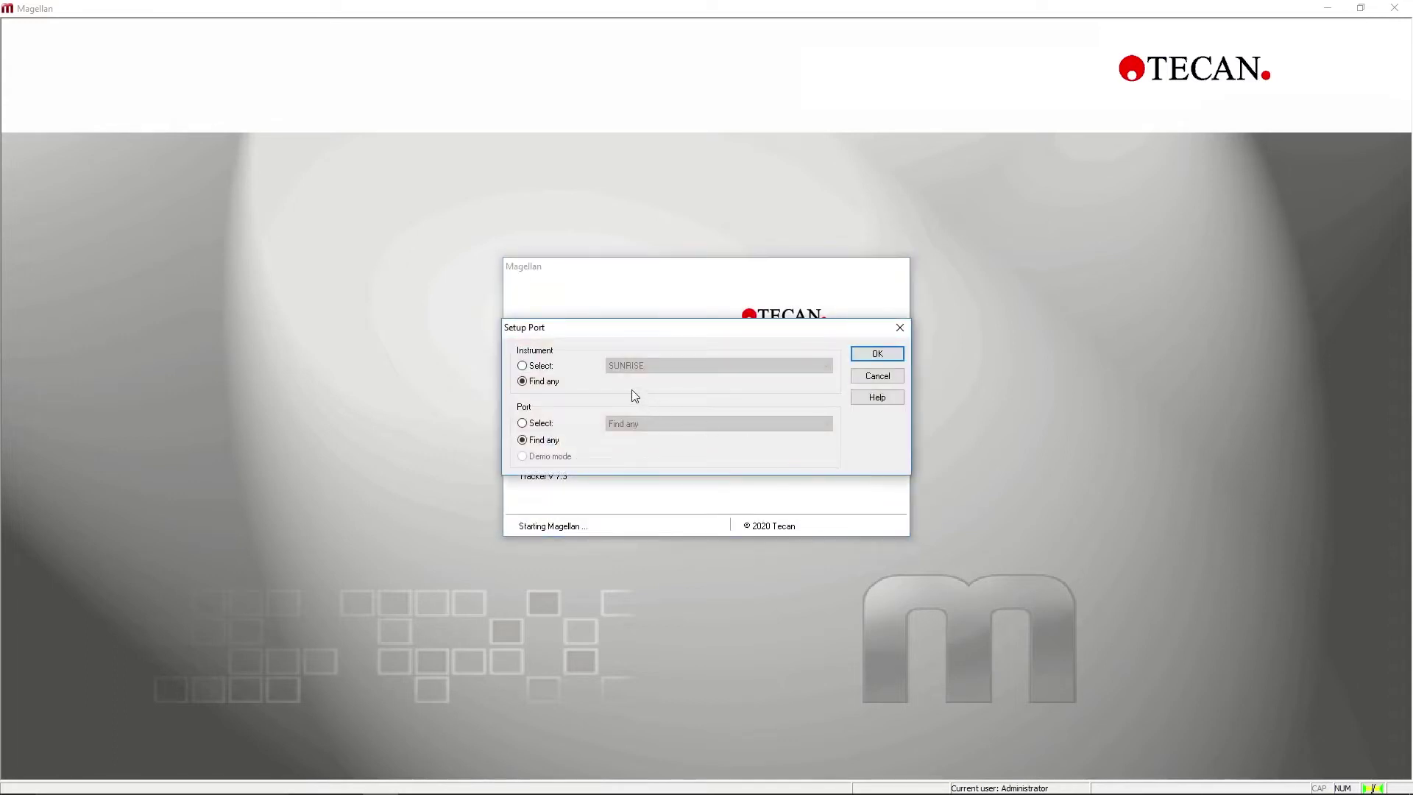
Step: Specify the Infinite F50 as the instrument in the port setup, keeping the port on Find any
click(522, 366)
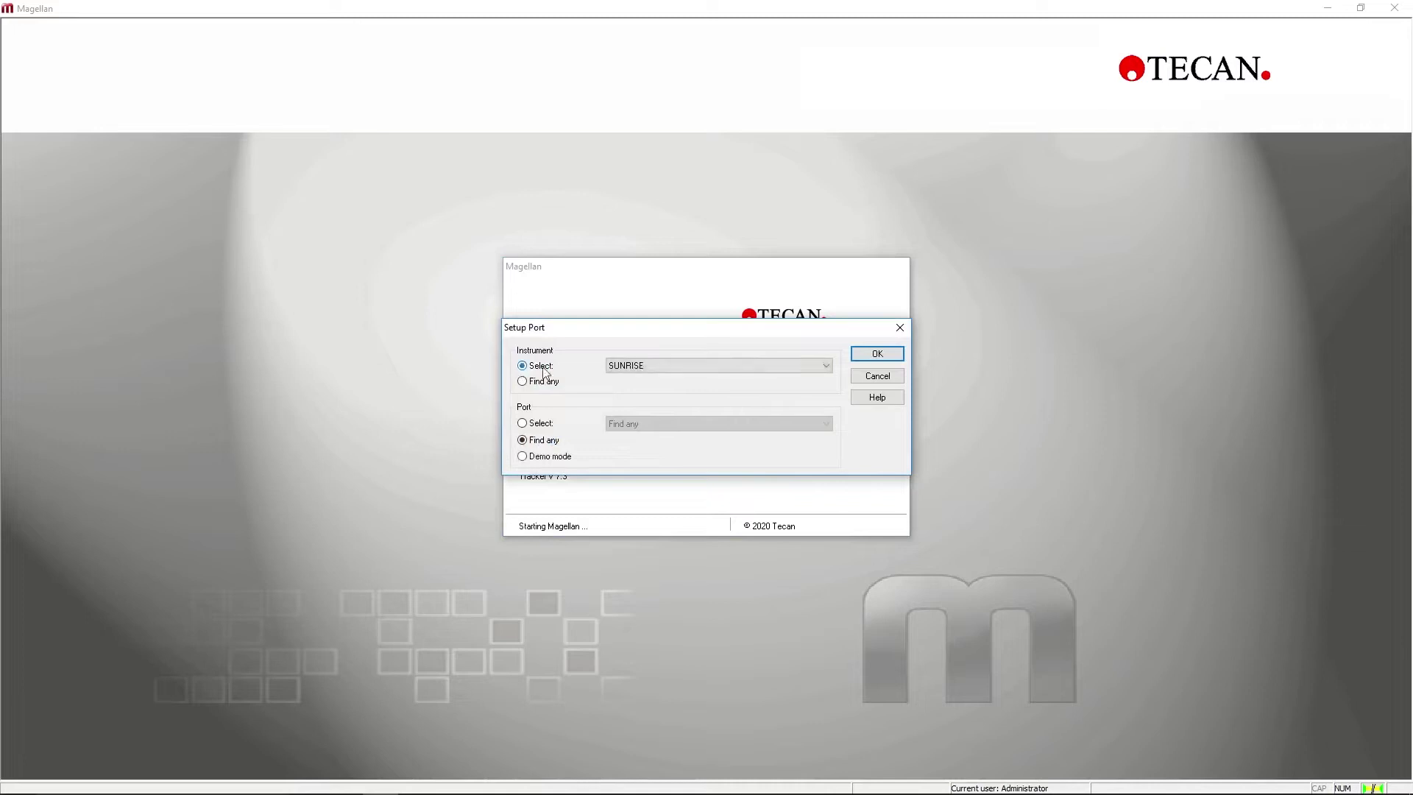
click(652, 365)
click(662, 388)
click(878, 355)
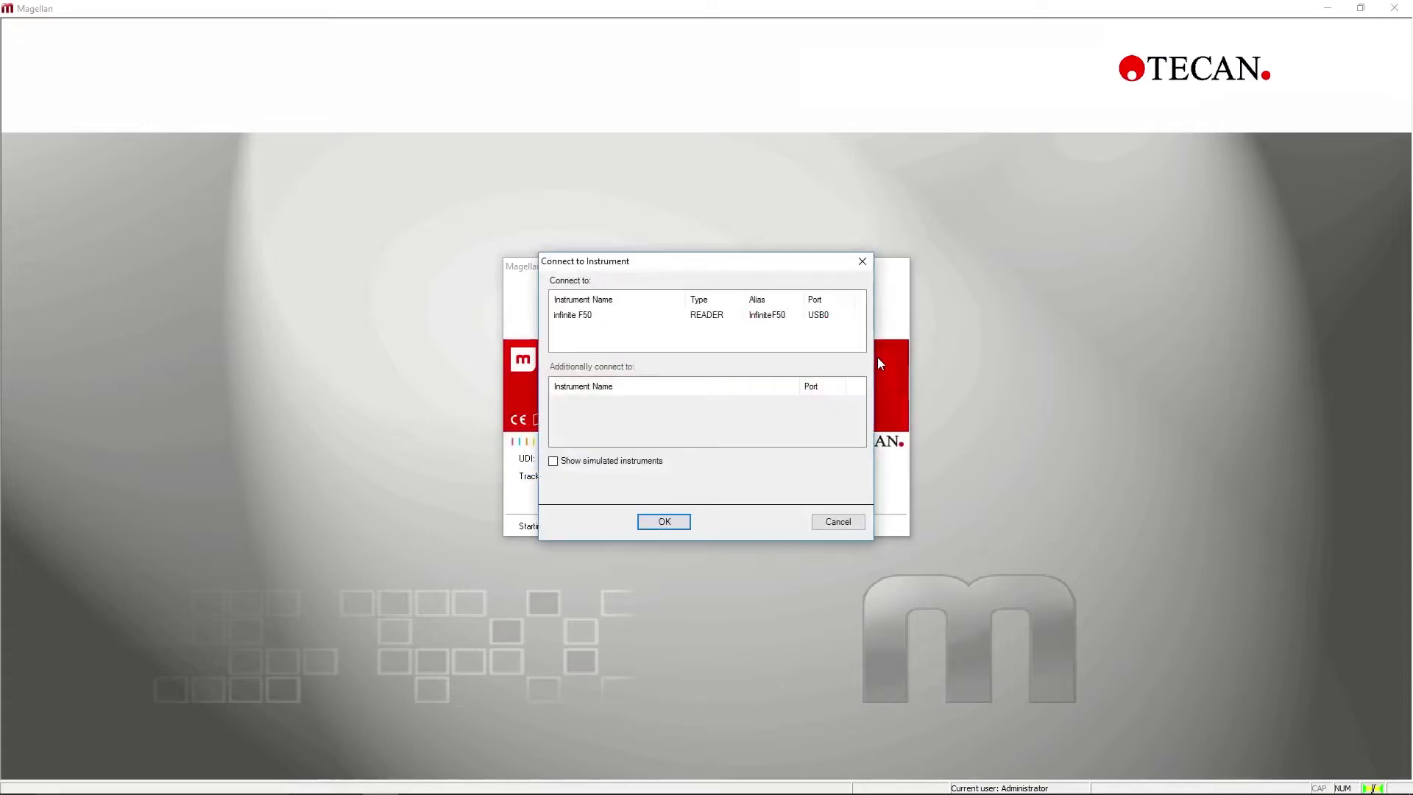
Step: Connect to the infinite F50 reader on port USB0 and acknowledge the connection
click(594, 319)
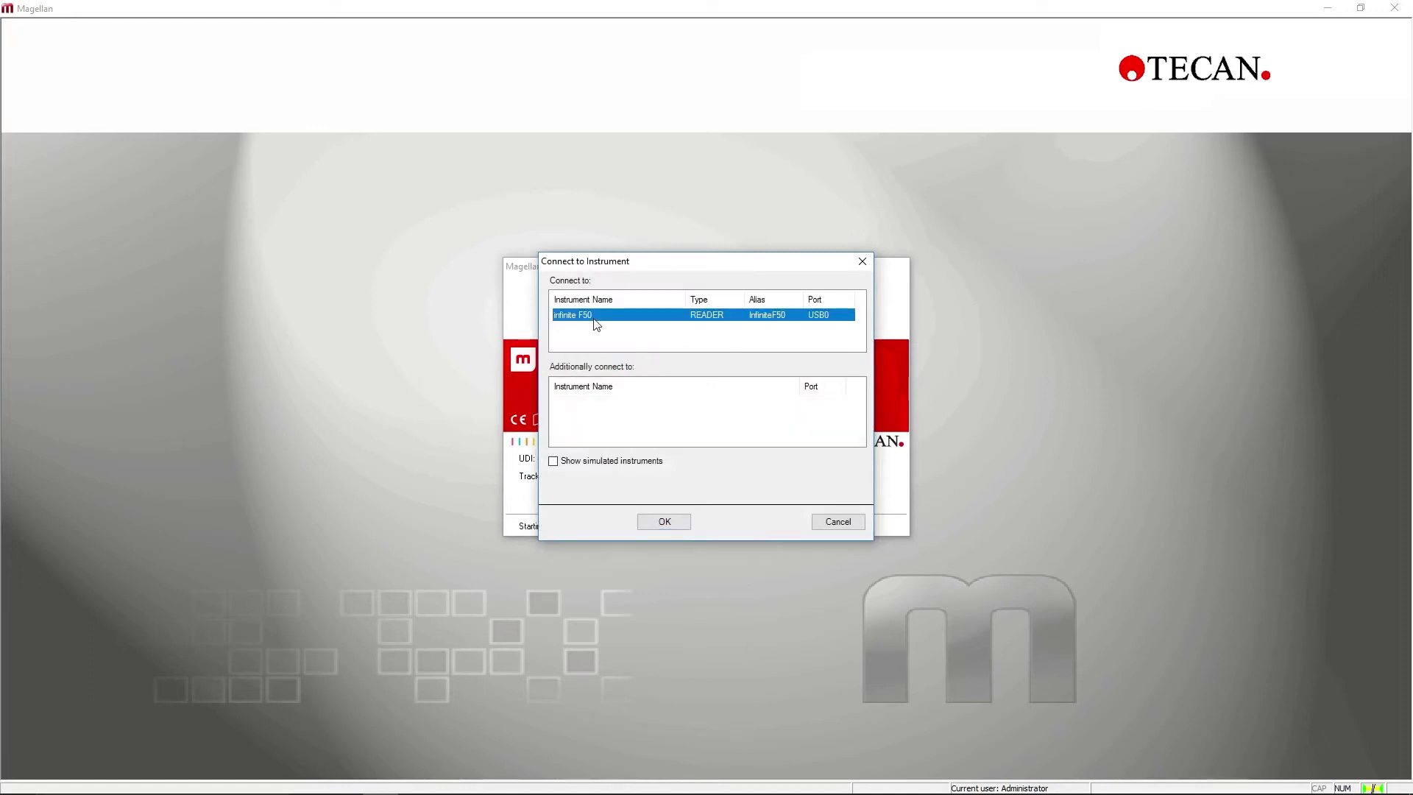
click(664, 522)
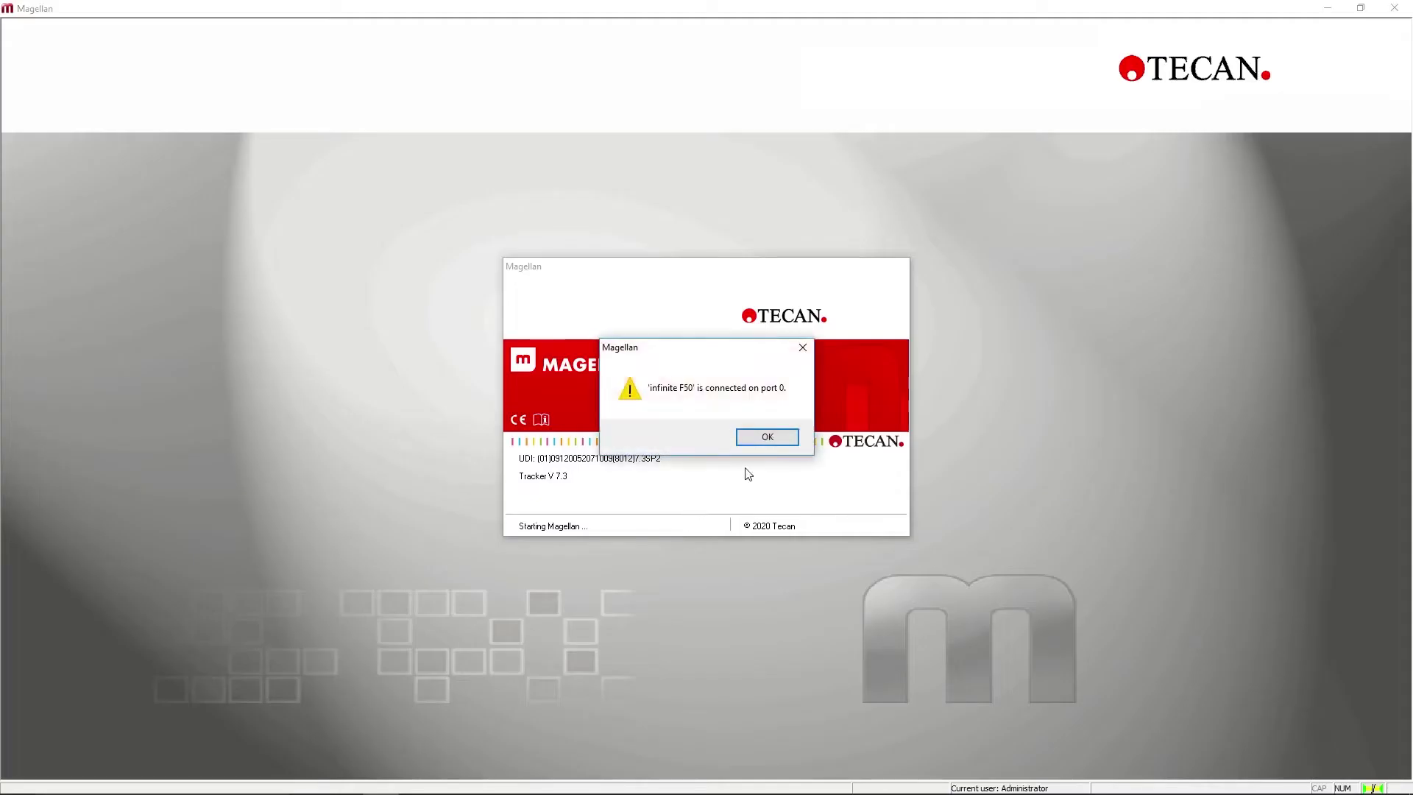
click(778, 439)
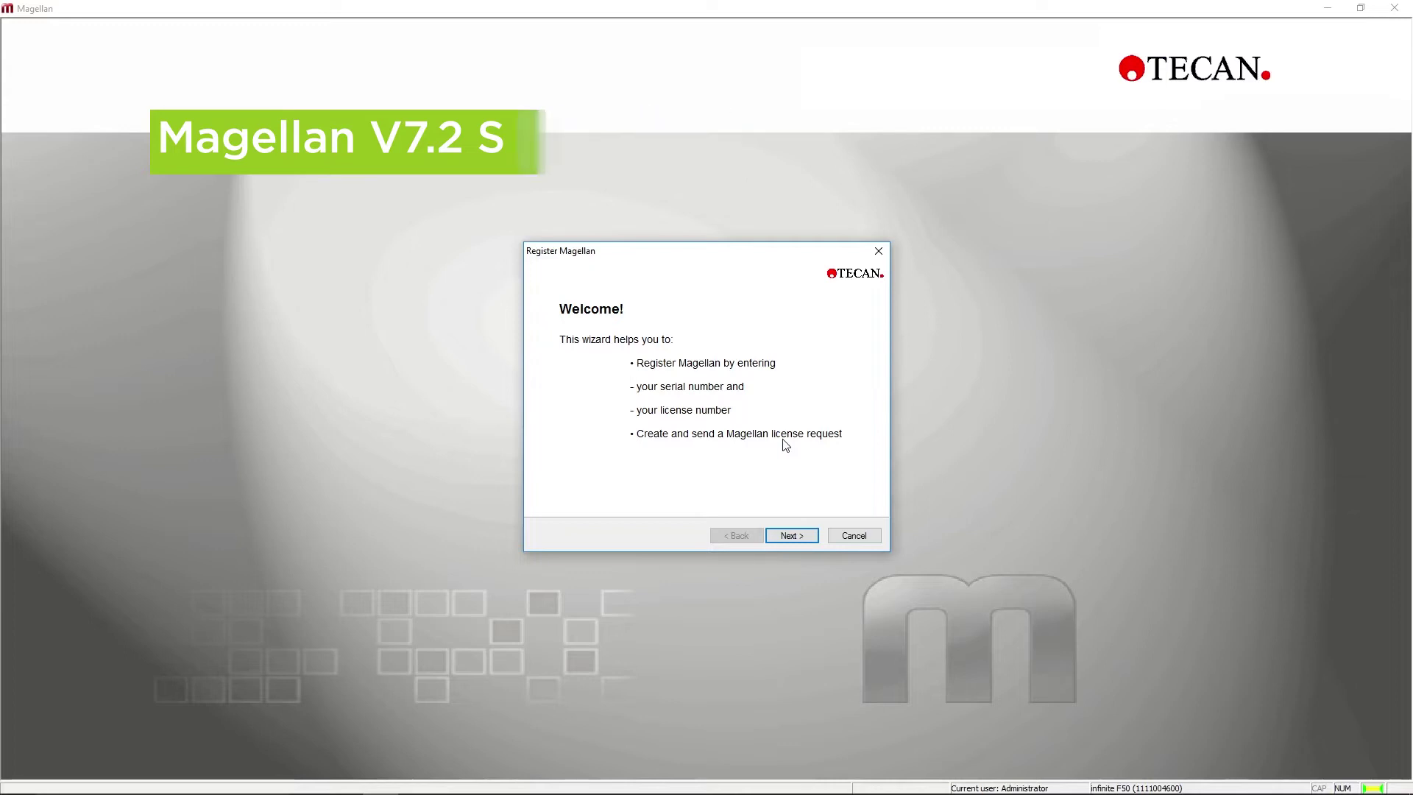
Step: Enter the Magellan serial number in the registration wizard and continue to the license number page
click(811, 539)
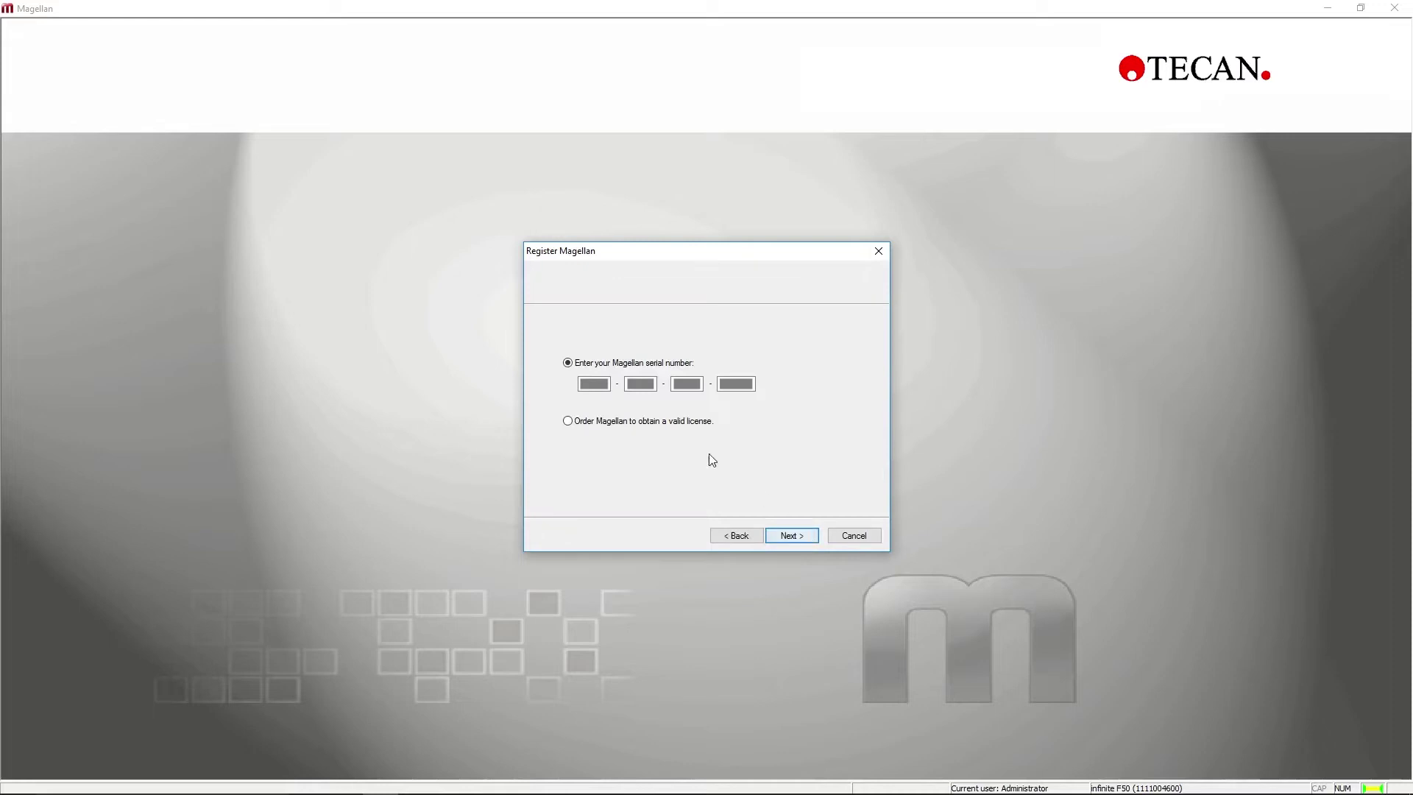
click(608, 390)
key(Tab)
key(Tab)
click(799, 540)
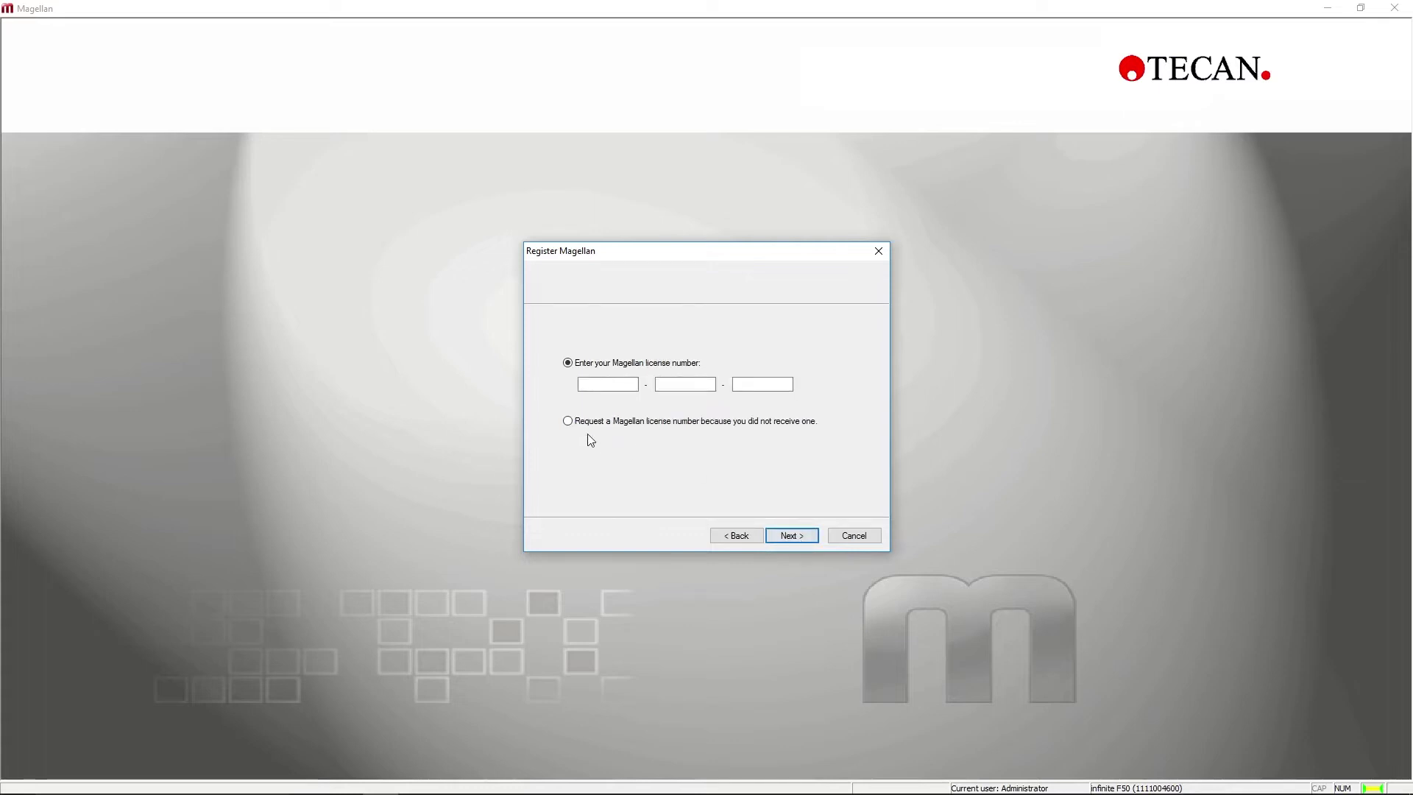
Step: Request a Magellan license number, submitting the customer's contact details and agreeing to the end-user license agreement
click(568, 422)
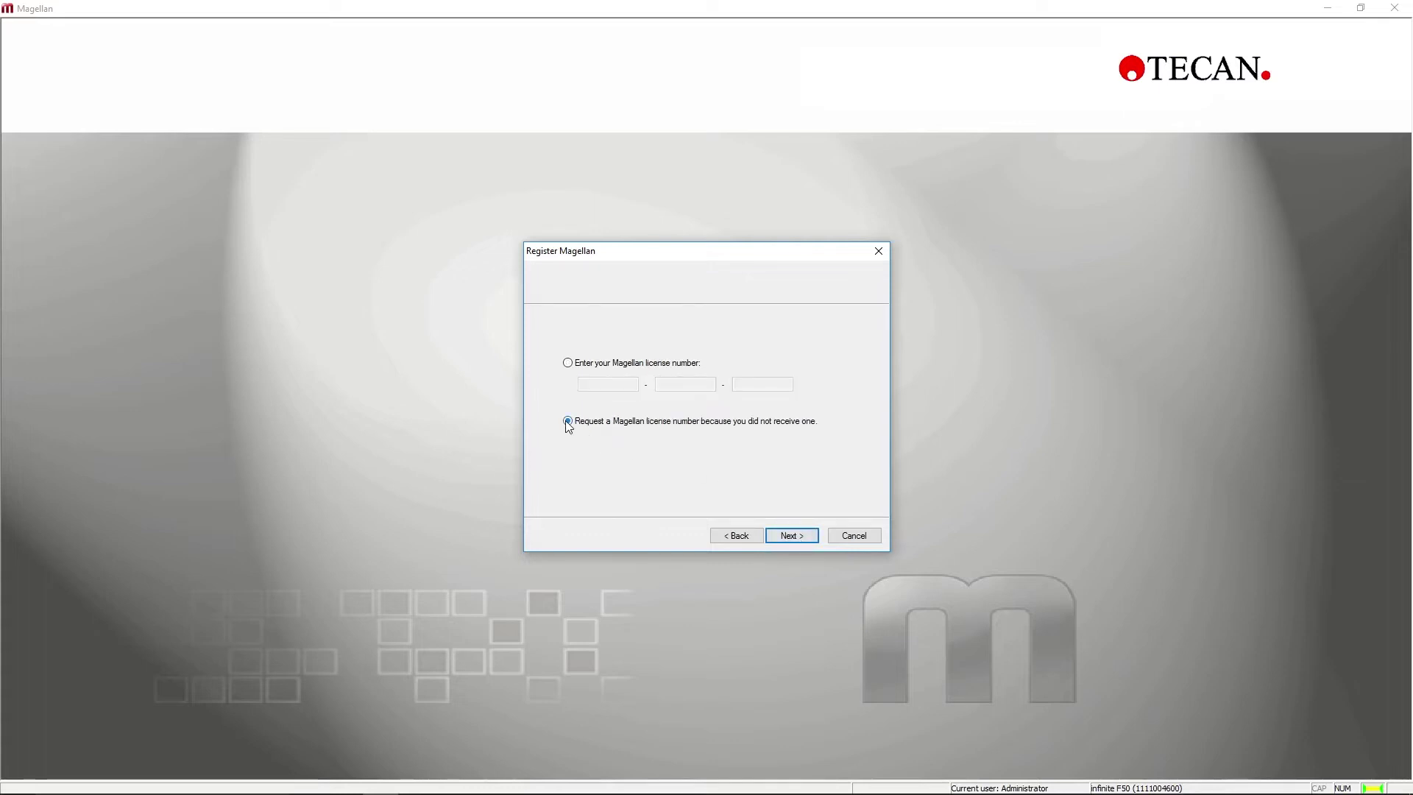
click(805, 537)
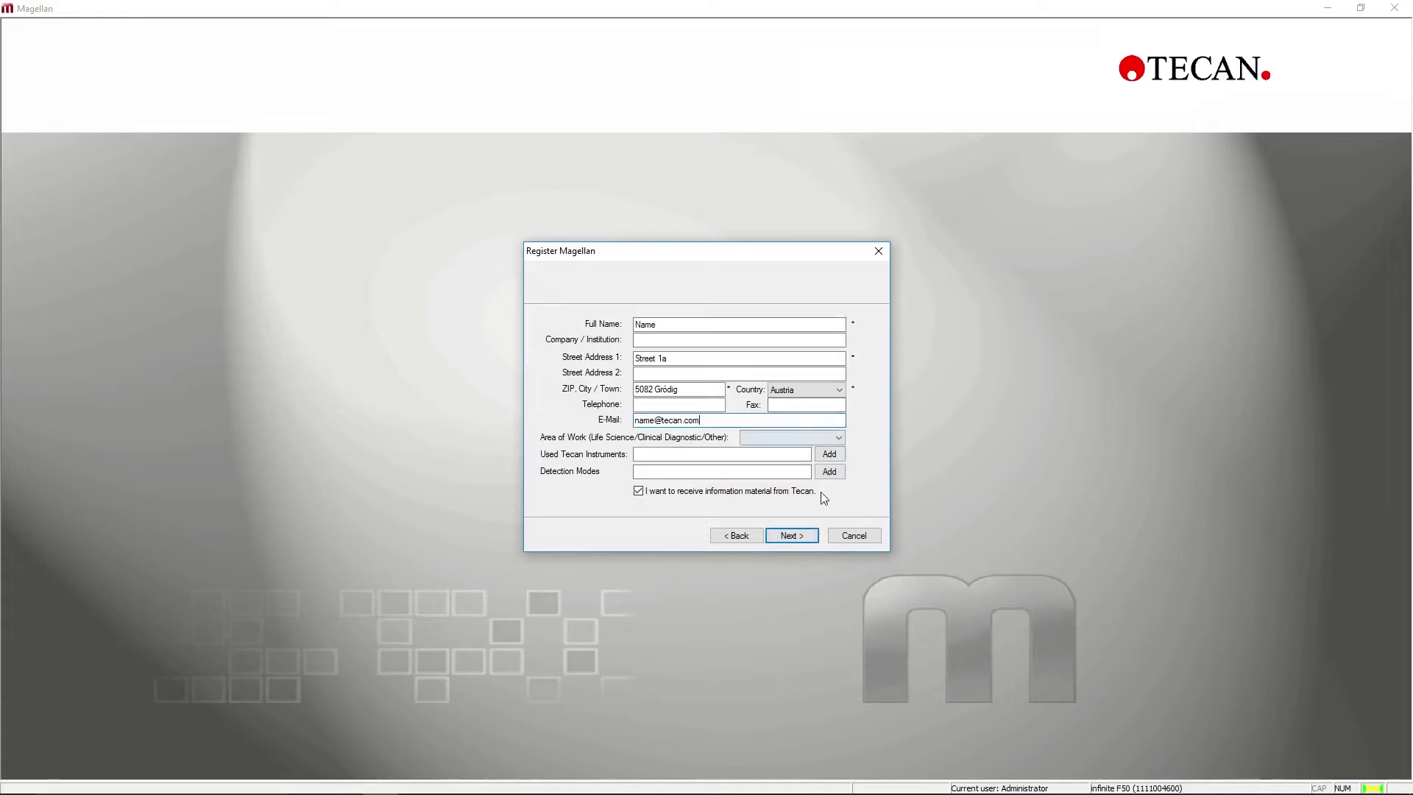
click(806, 534)
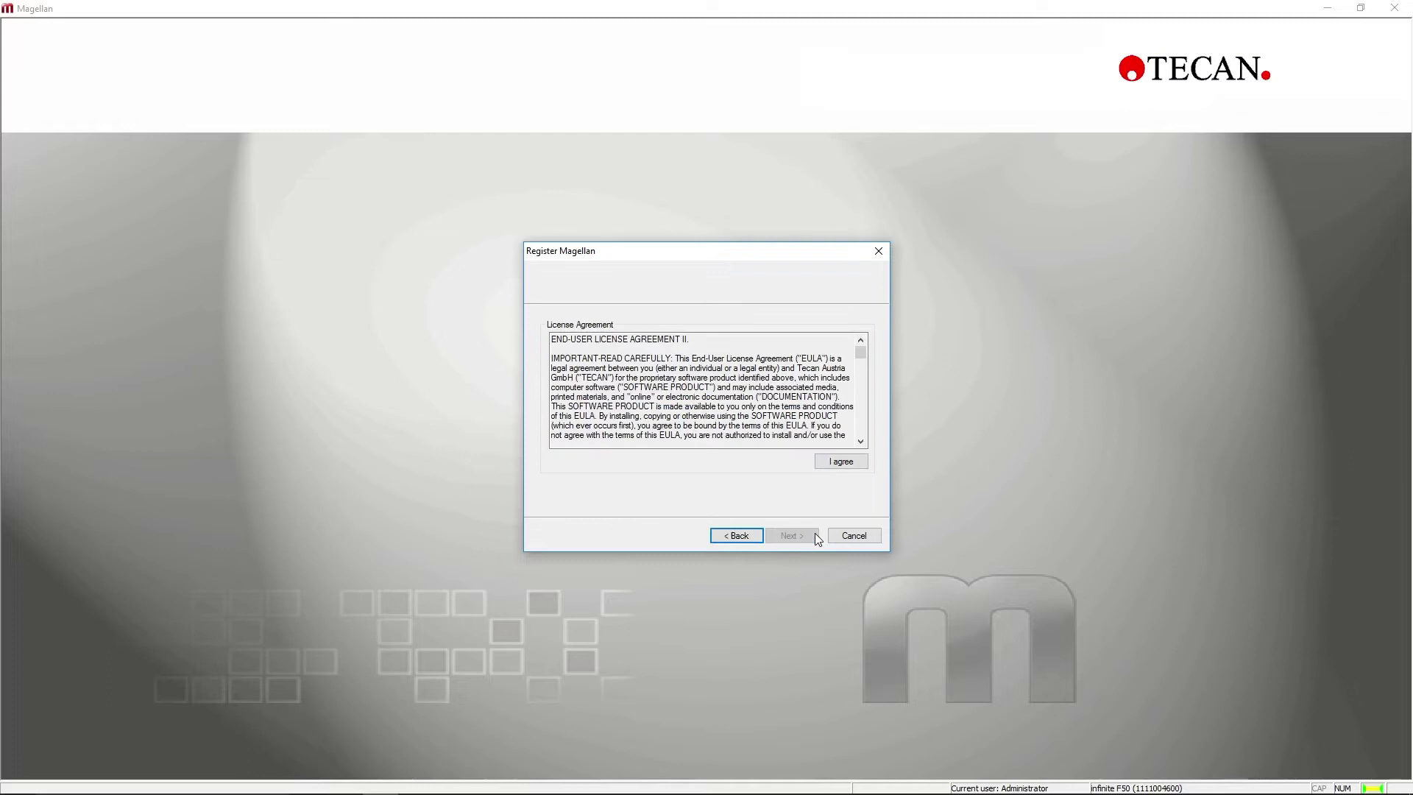
click(855, 465)
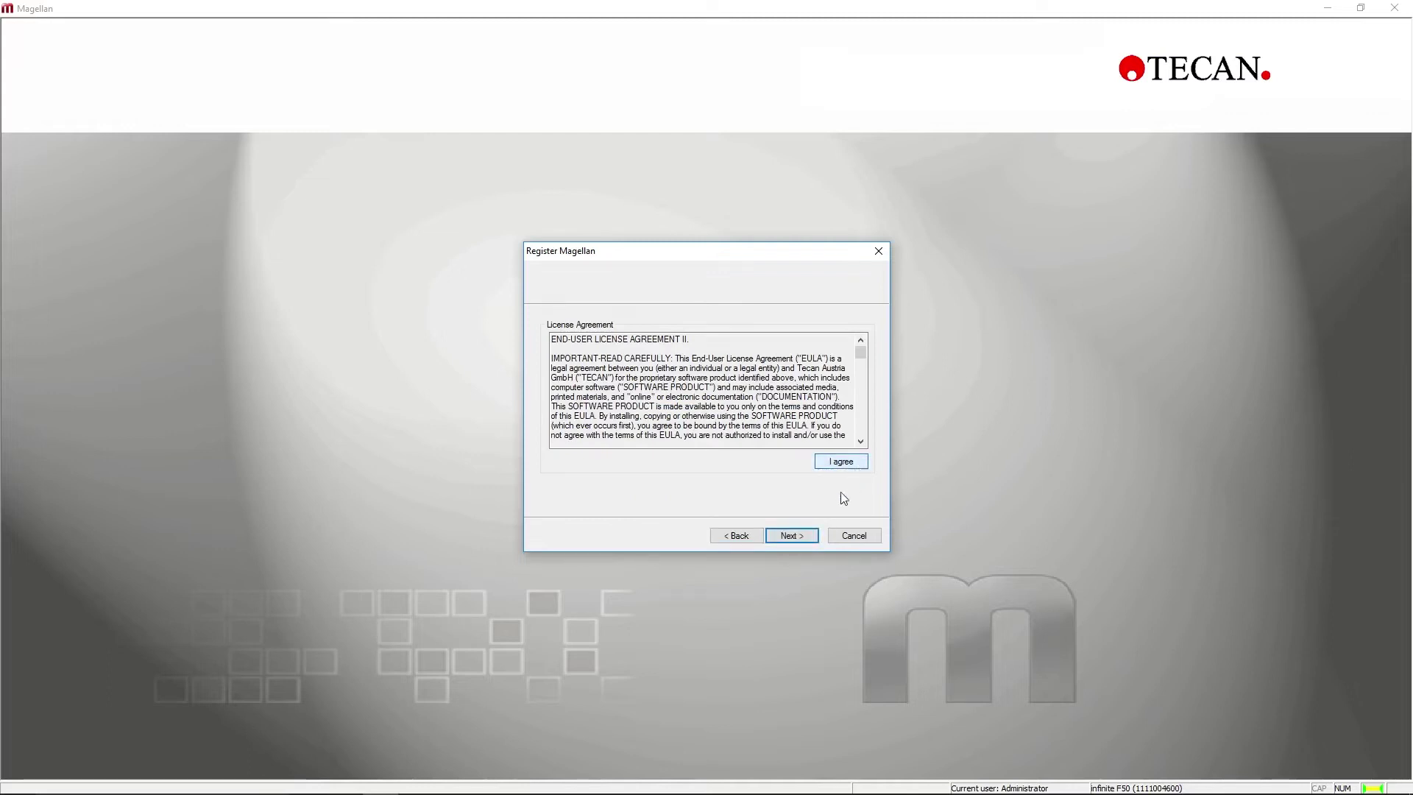
click(810, 534)
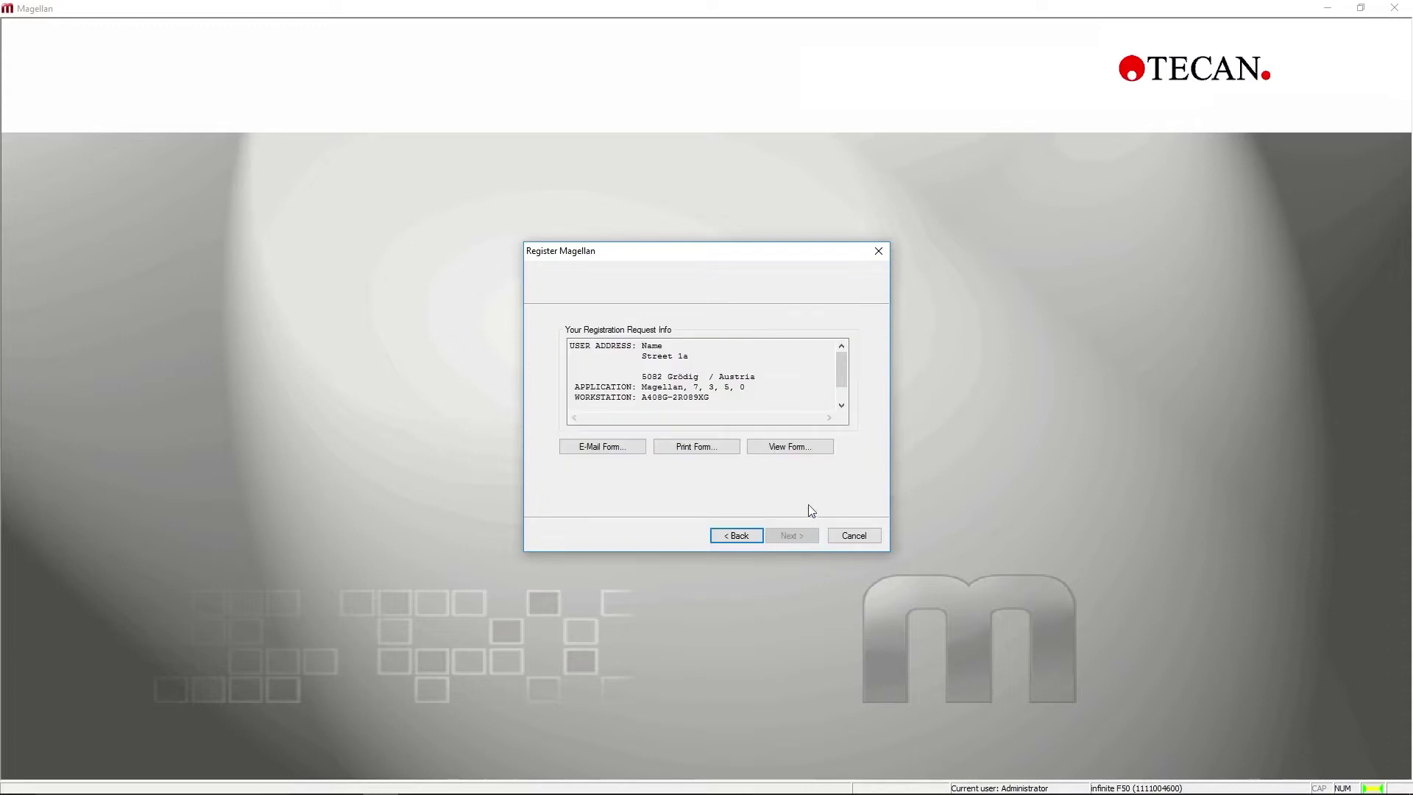
Step: Save the license request form from its document view and finish the registration request
click(813, 449)
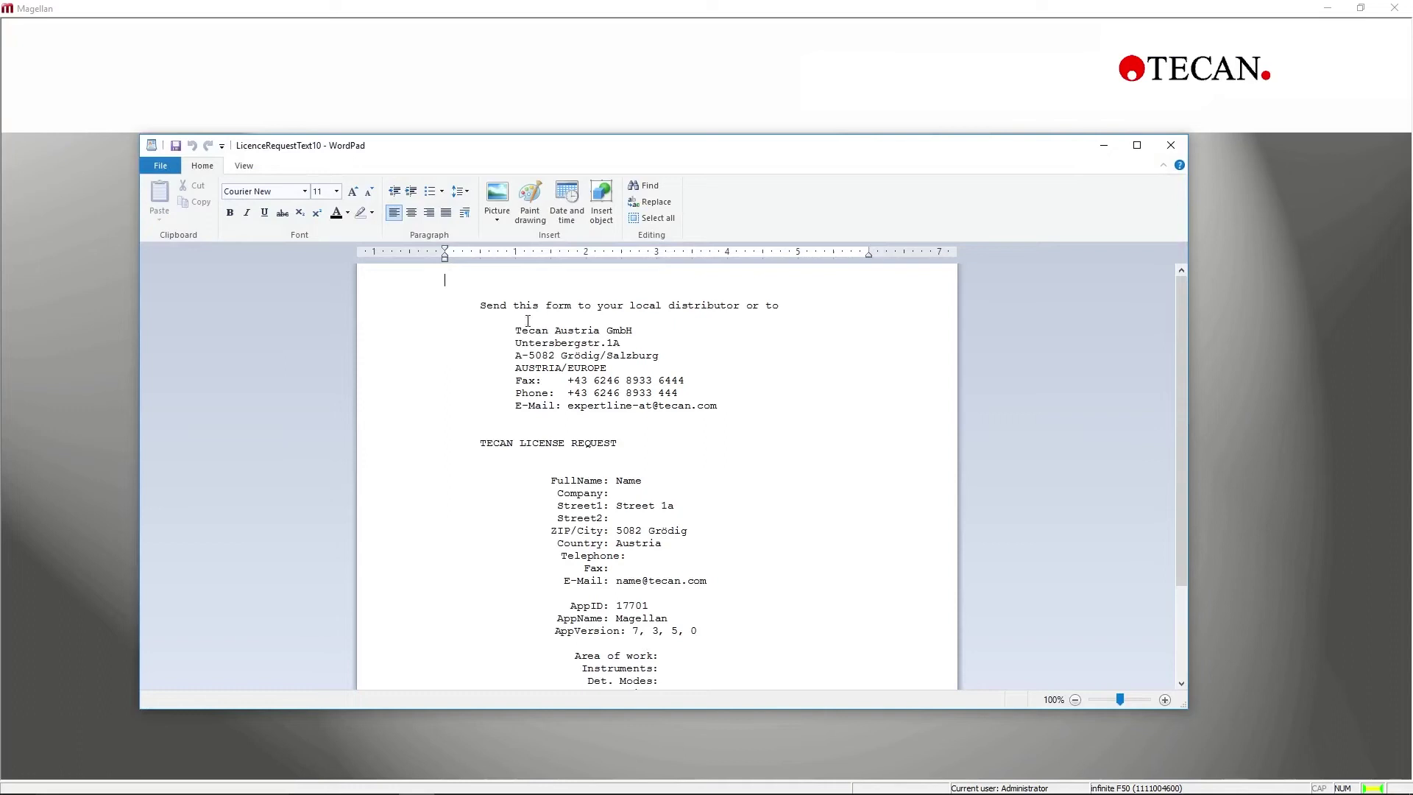
click(176, 168)
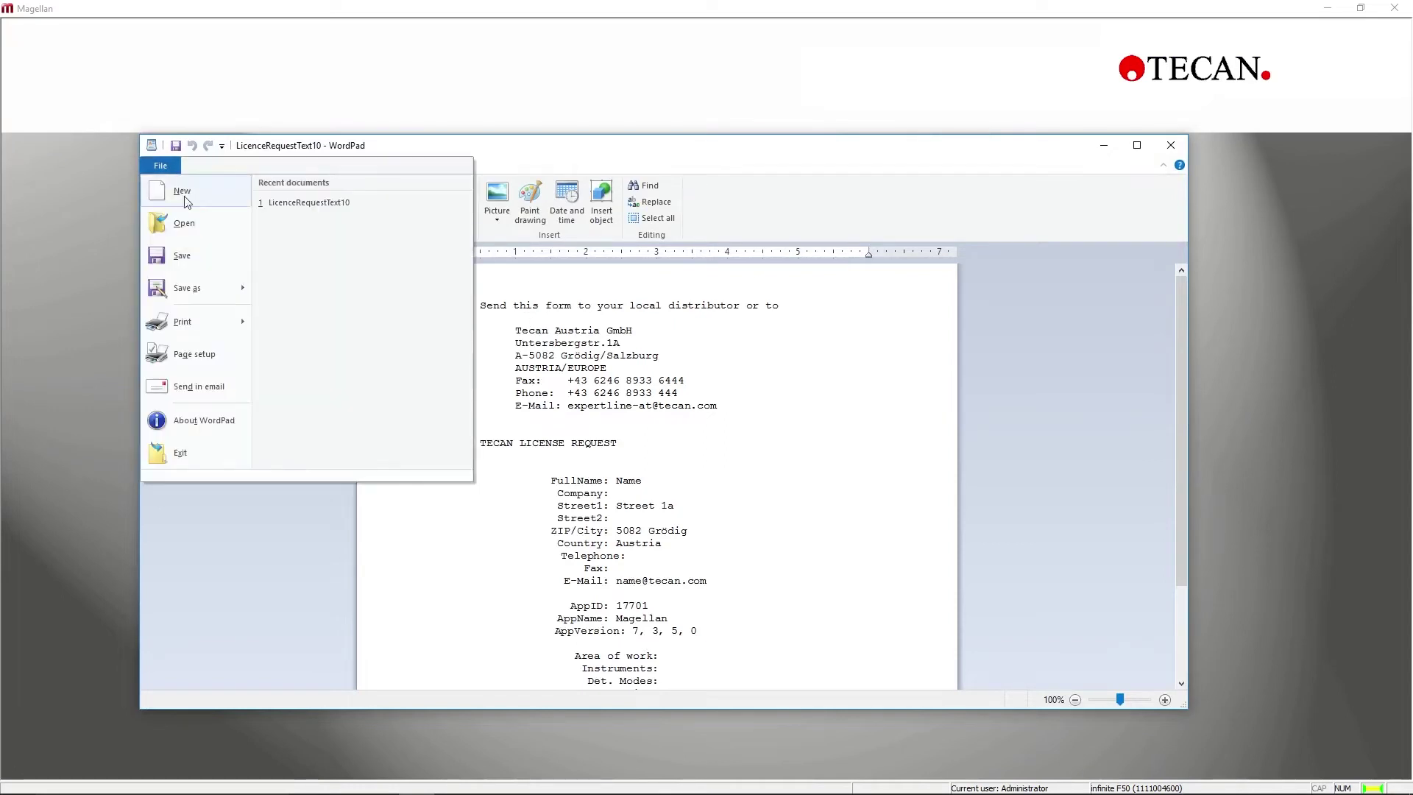
click(210, 256)
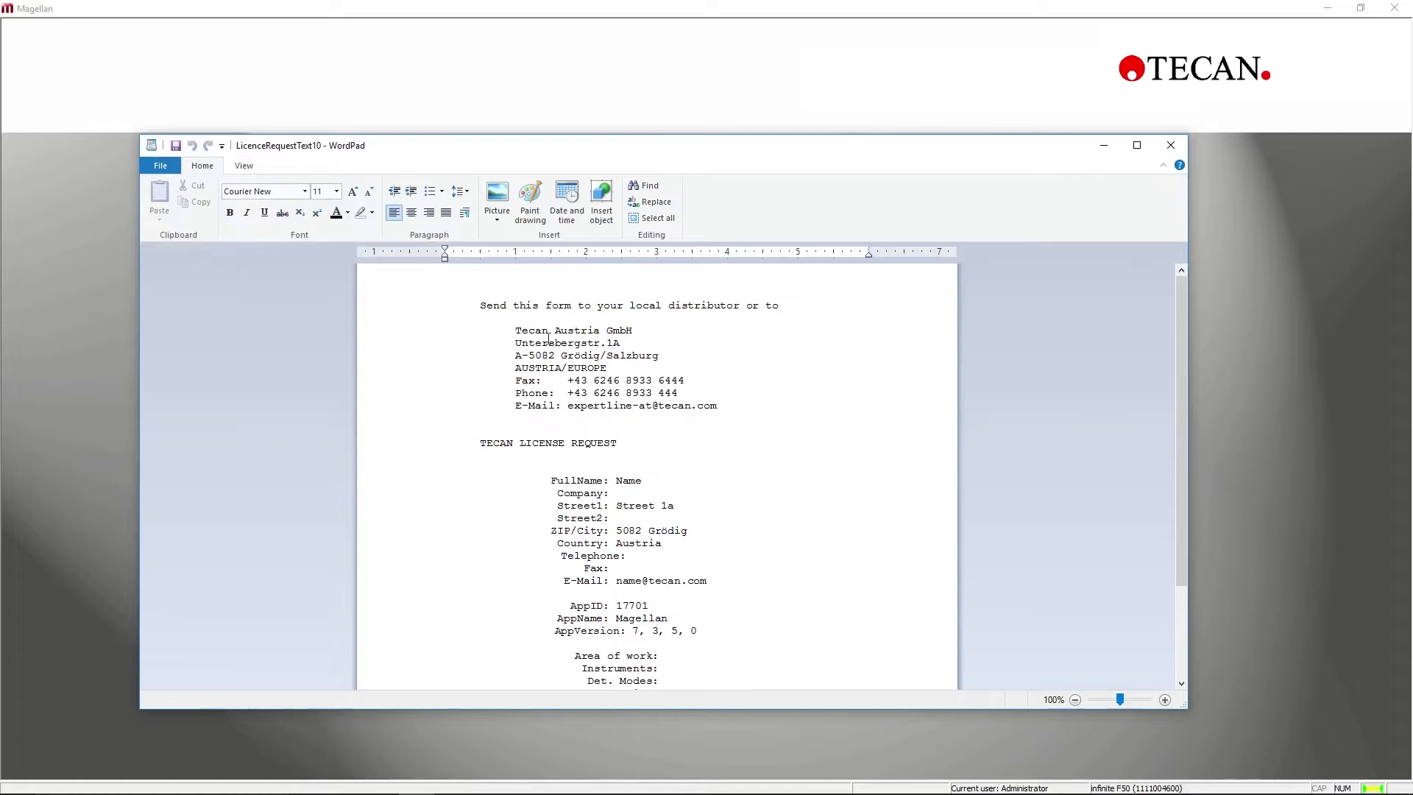
drag(728, 406, 567, 406)
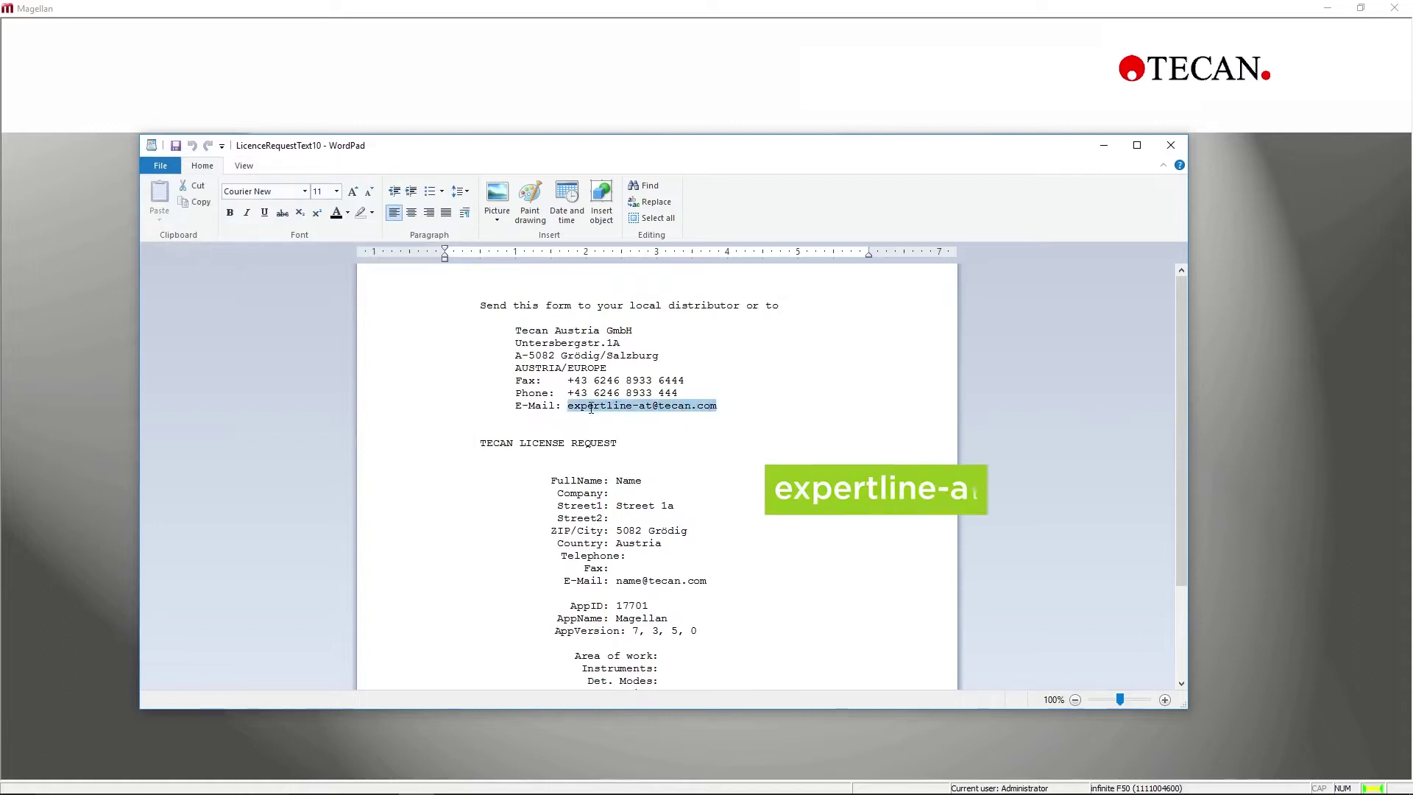
click(733, 402)
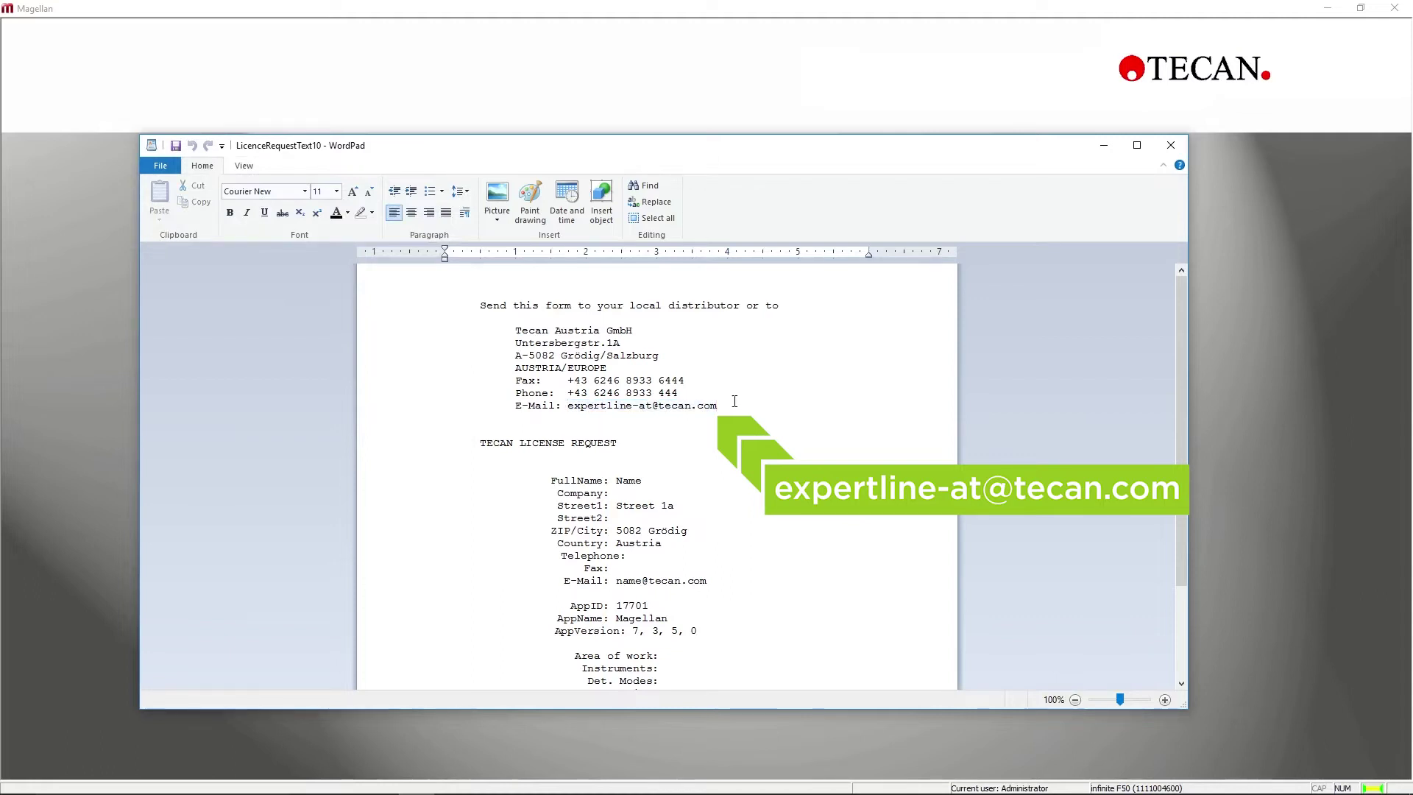
click(1170, 145)
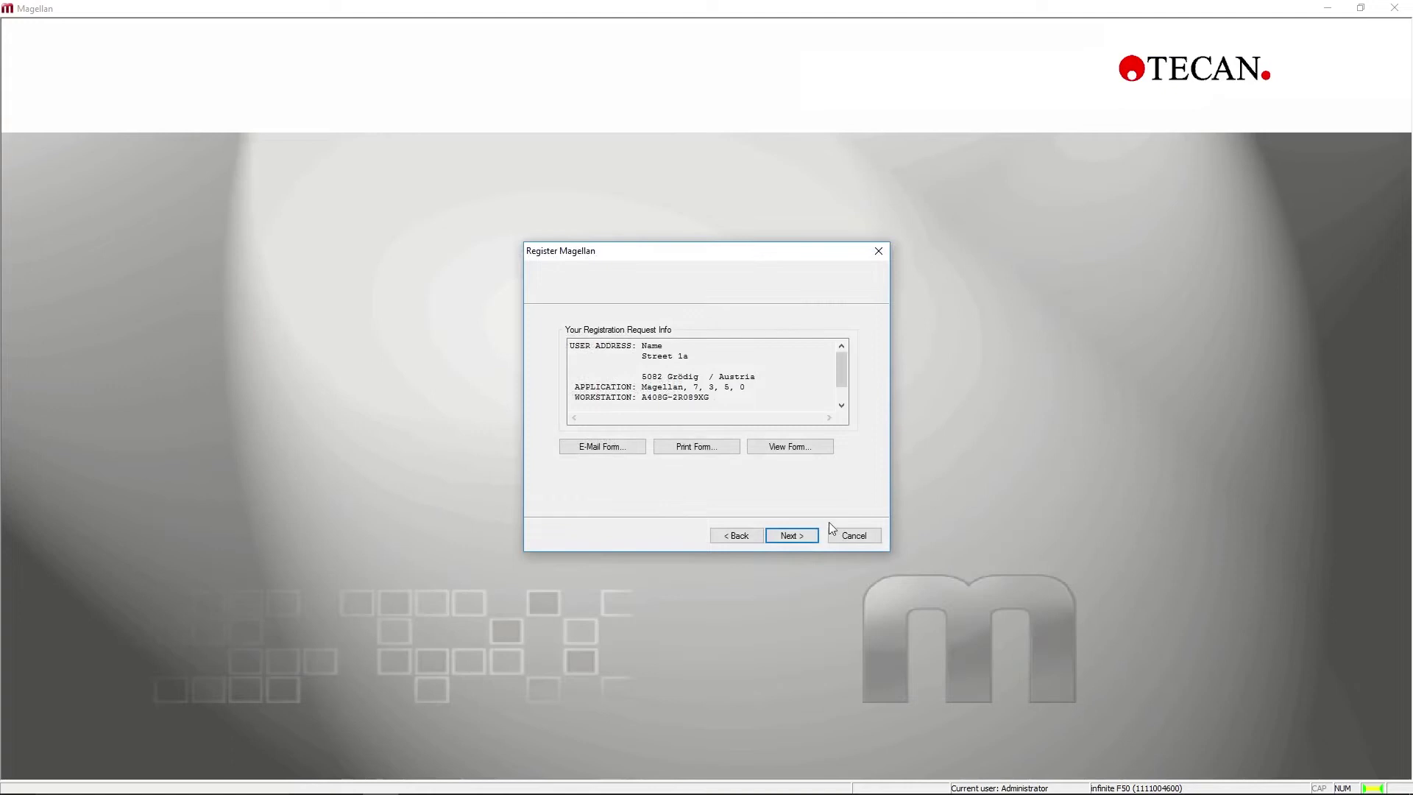
click(801, 536)
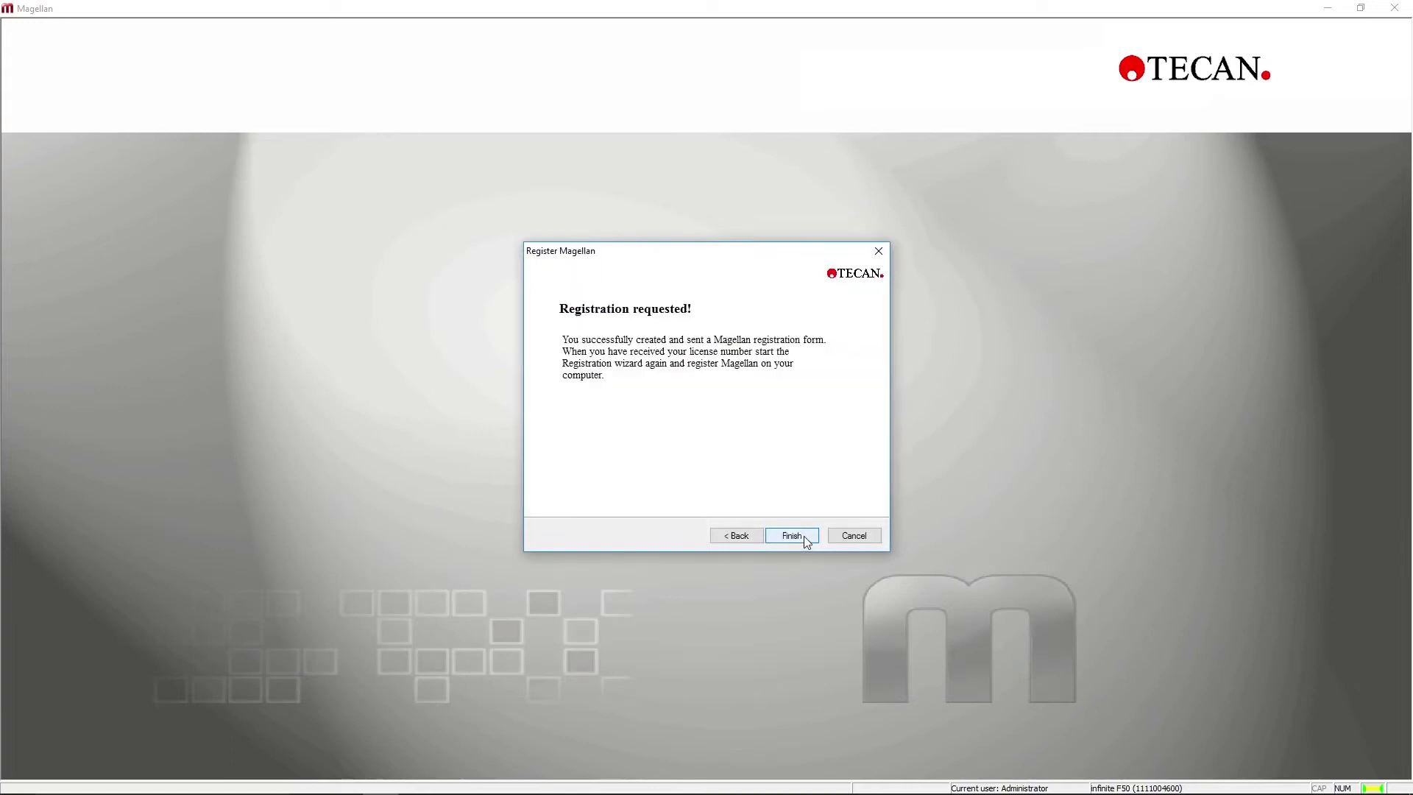
click(792, 536)
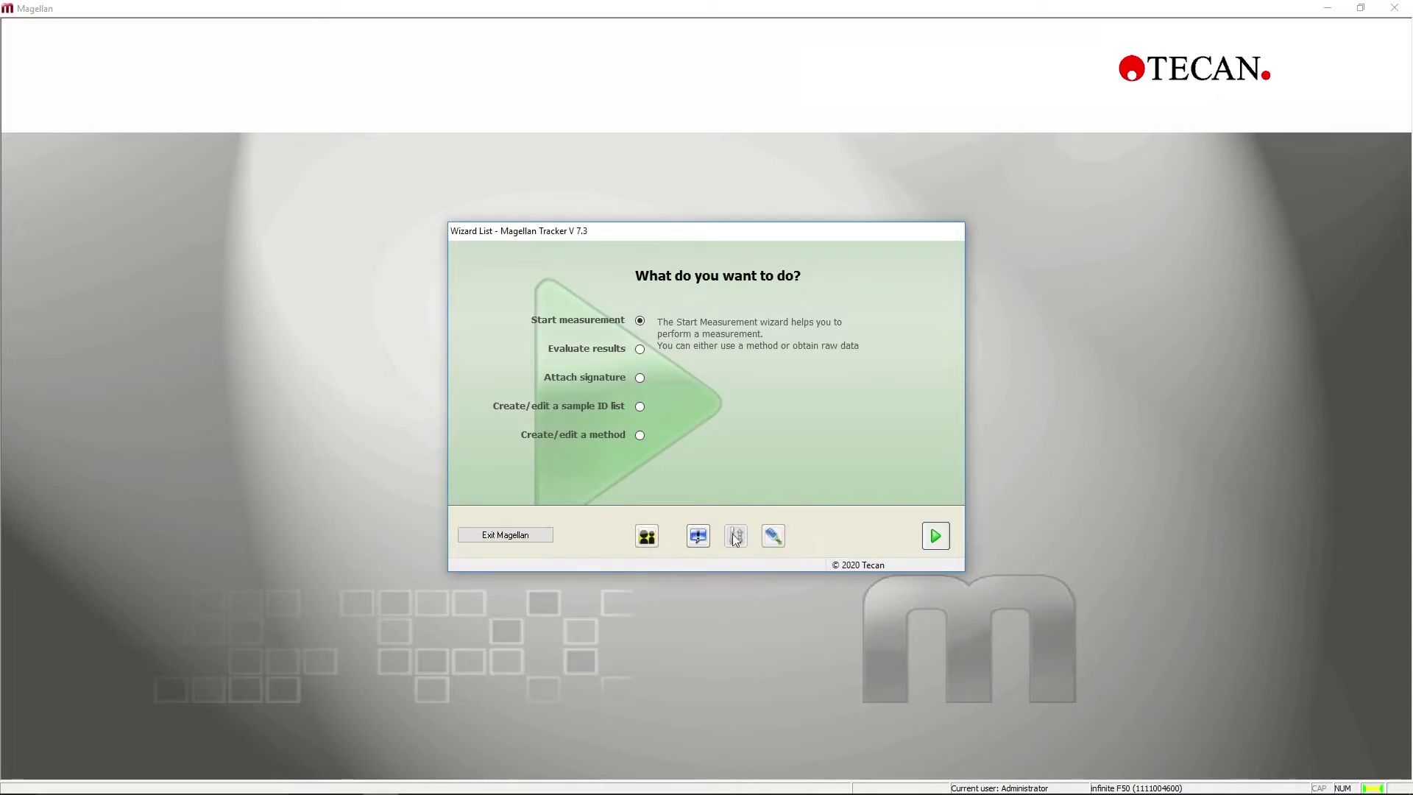
Step: Restart the Magellan registration wizard from the About information and continue with the existing serial number to the license number entry
click(700, 536)
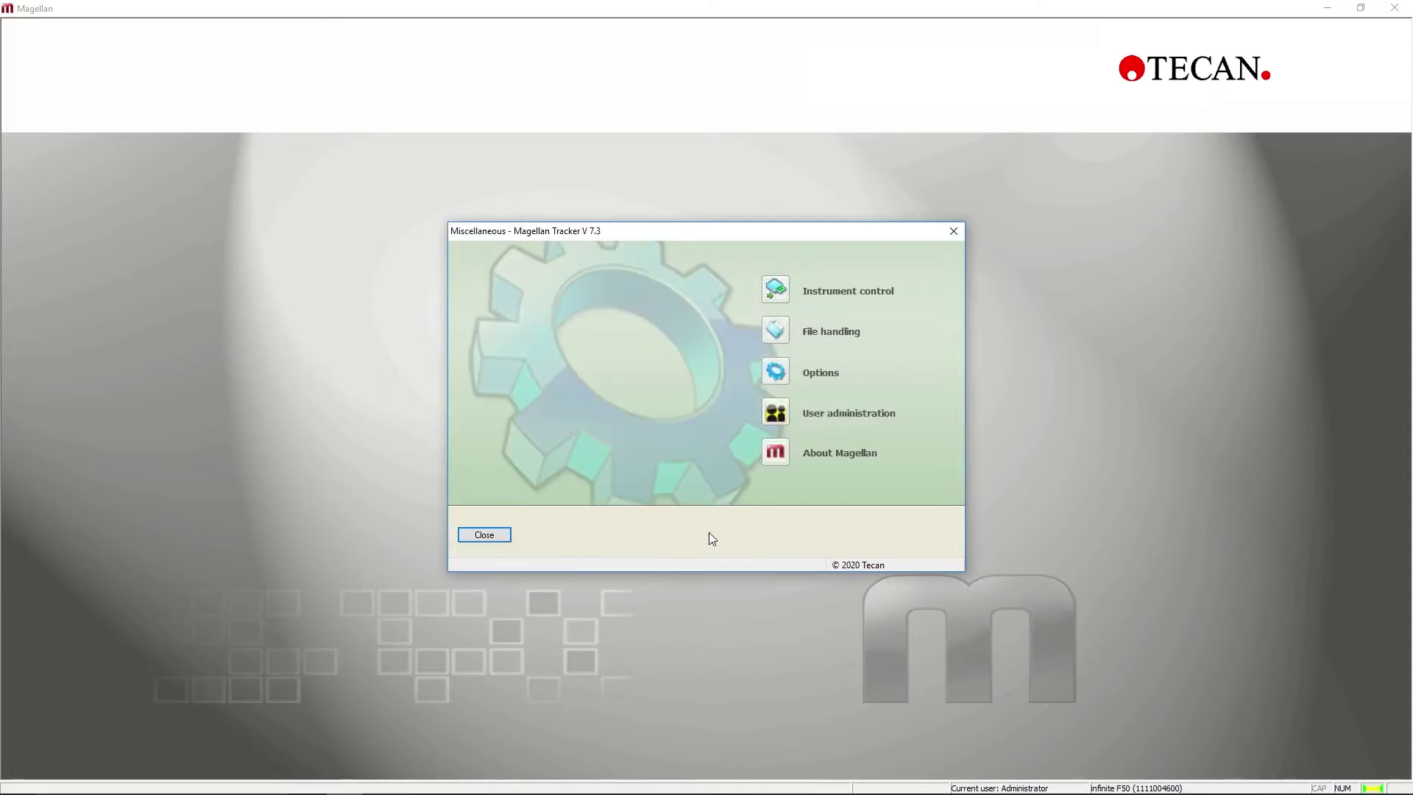
click(774, 453)
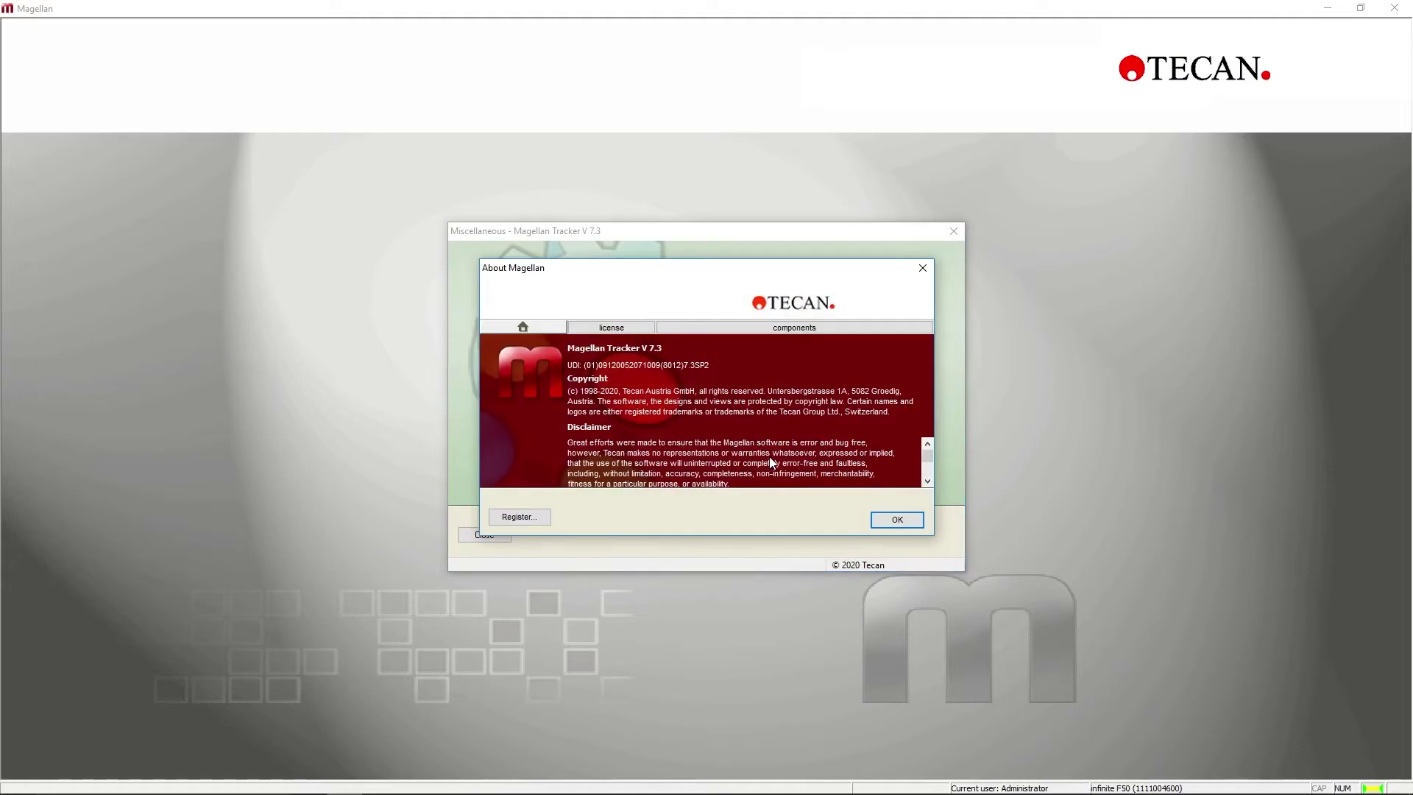
click(547, 518)
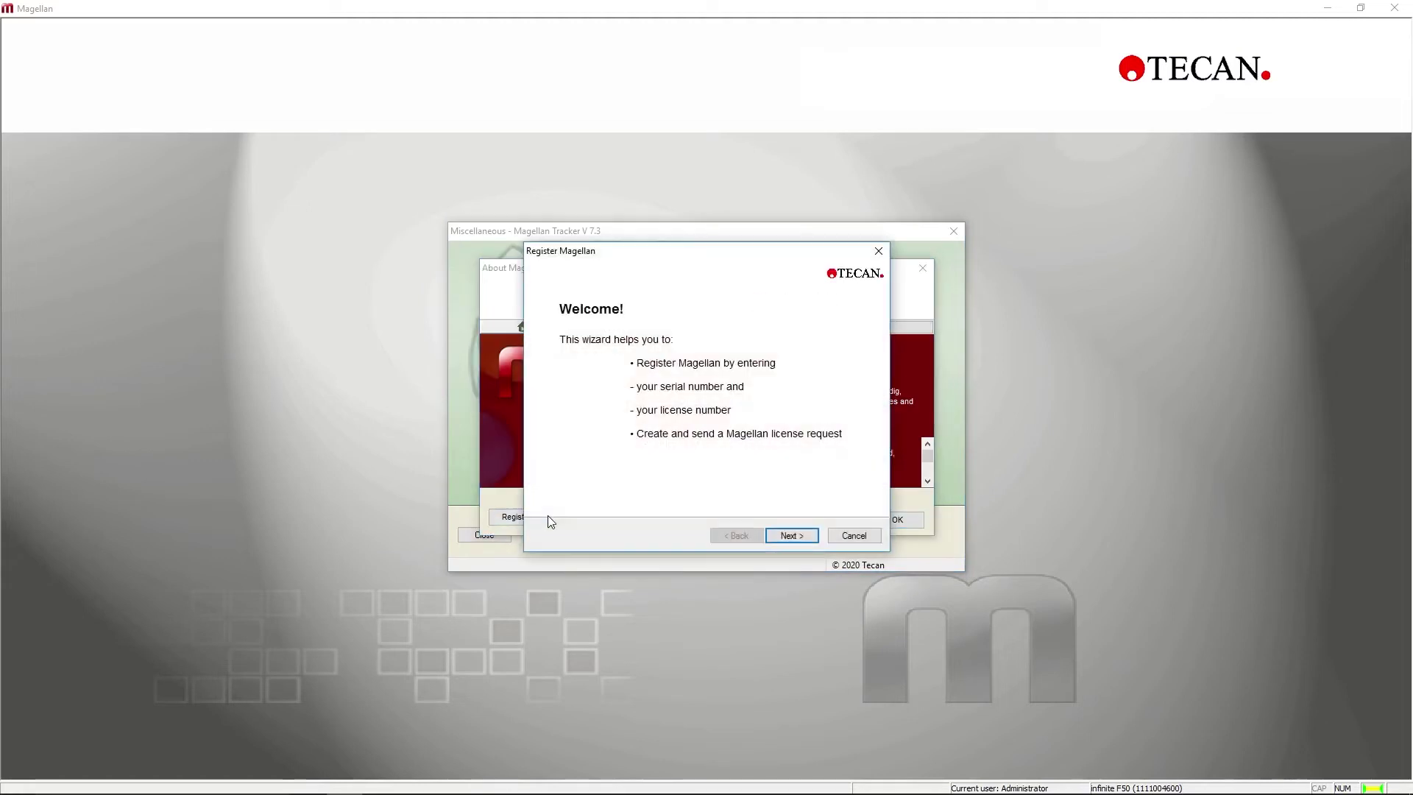
click(791, 535)
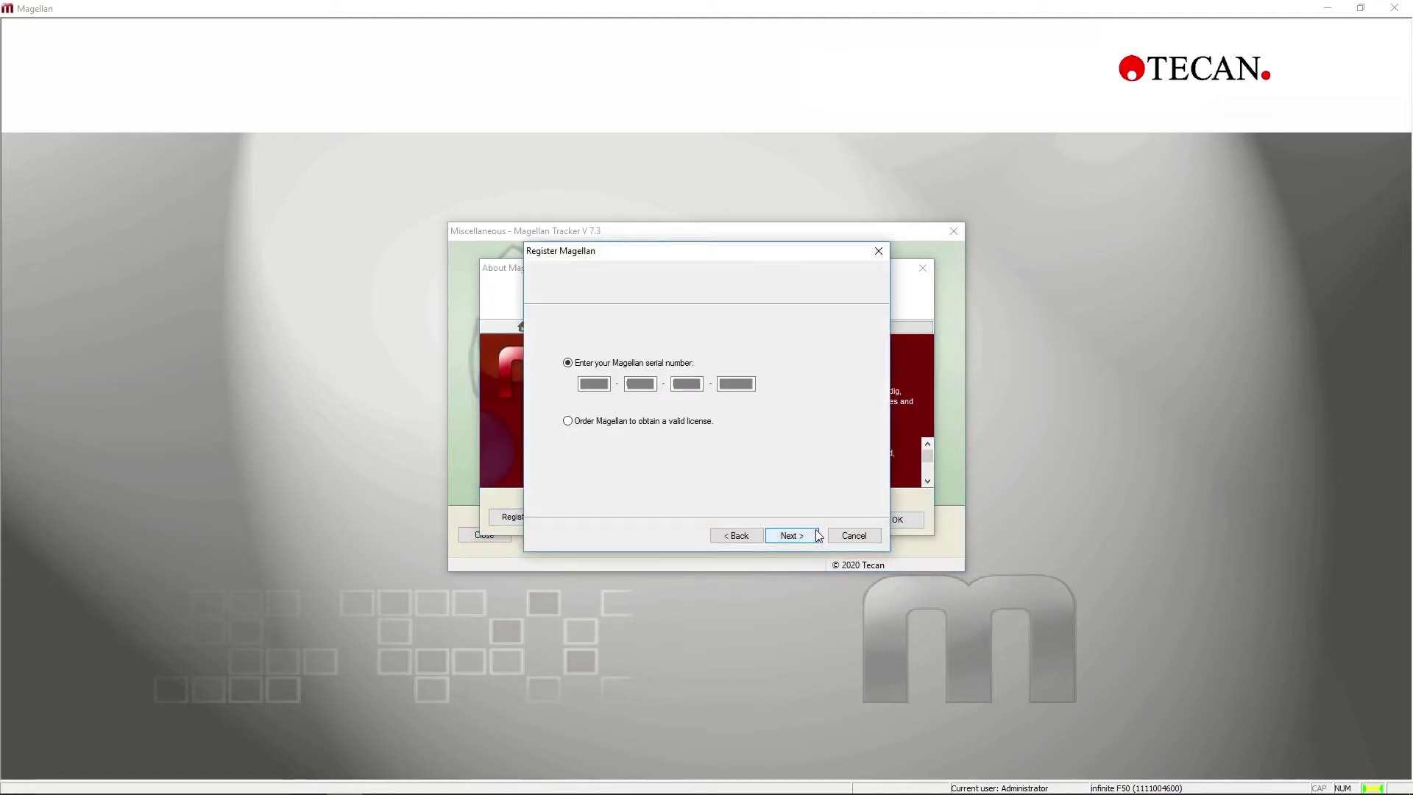
click(814, 535)
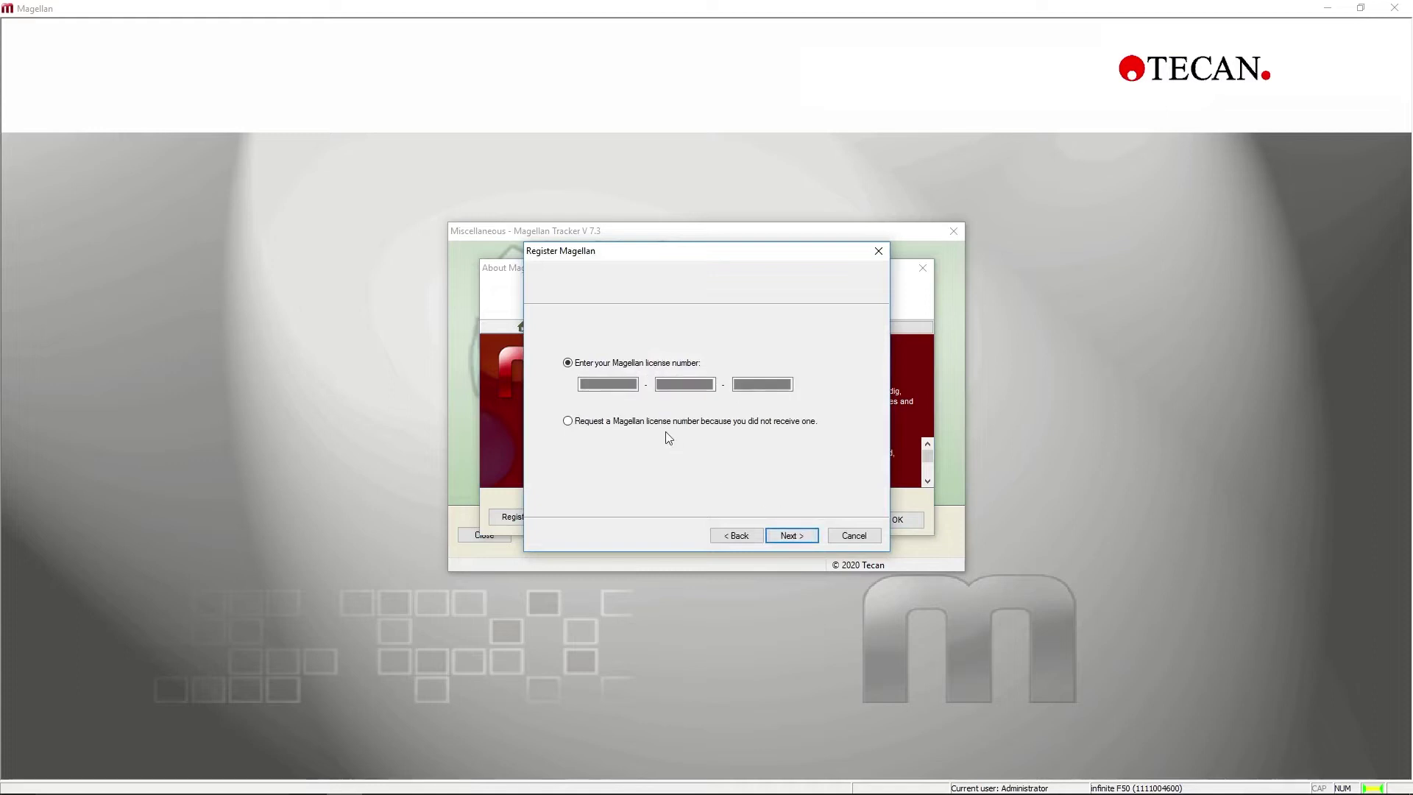
Step: Enter the Magellan license number, finish the registration and close the About Magellan information
click(624, 389)
click(762, 384)
click(795, 533)
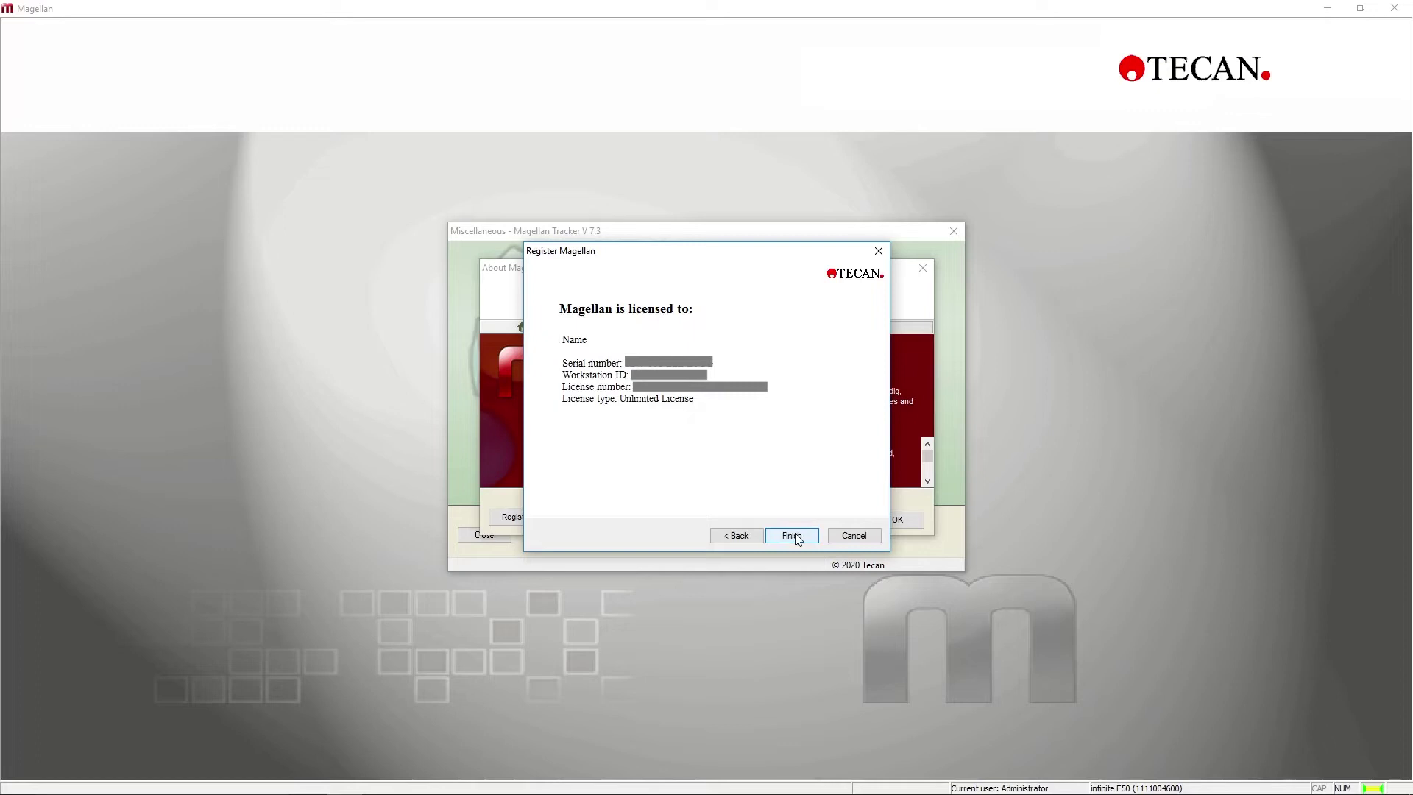
click(794, 535)
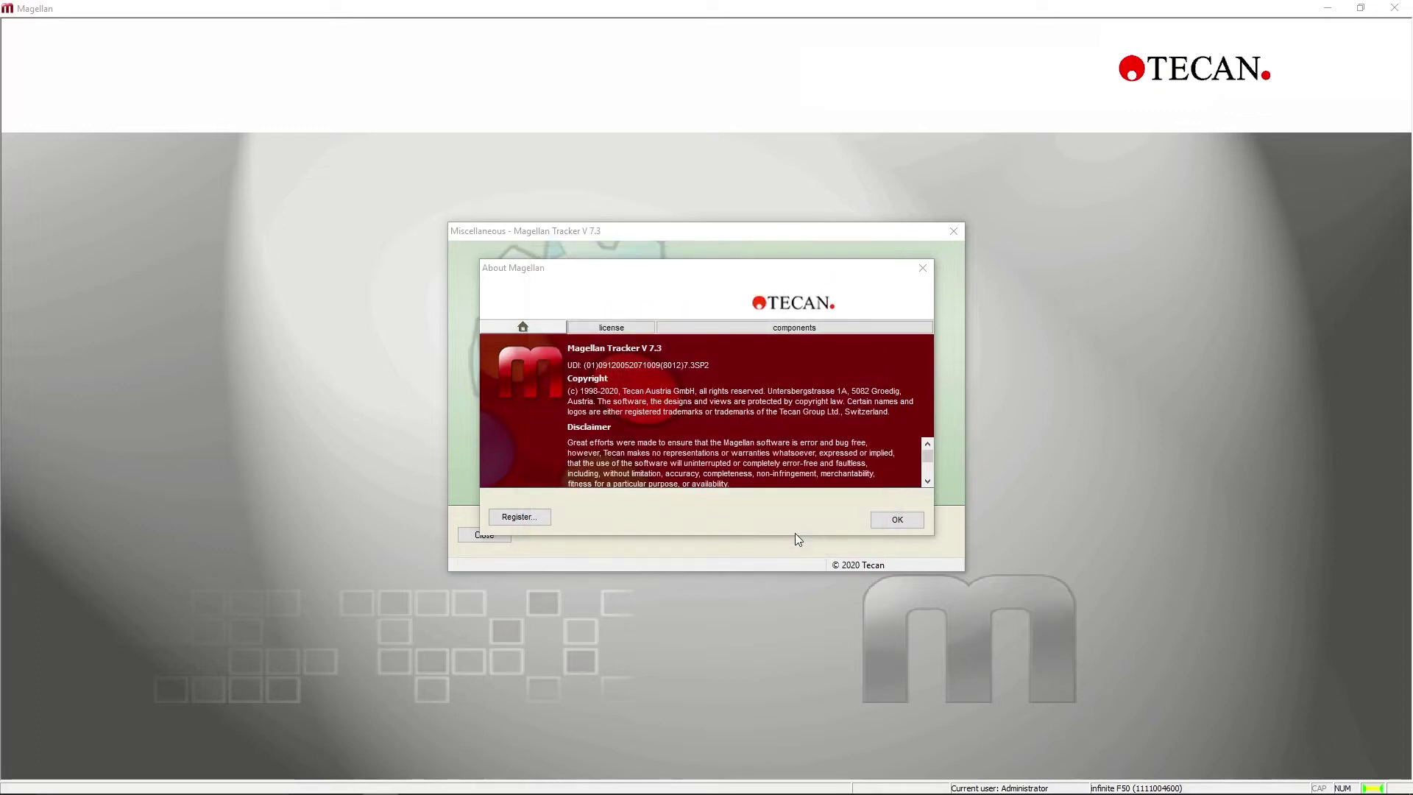
click(894, 522)
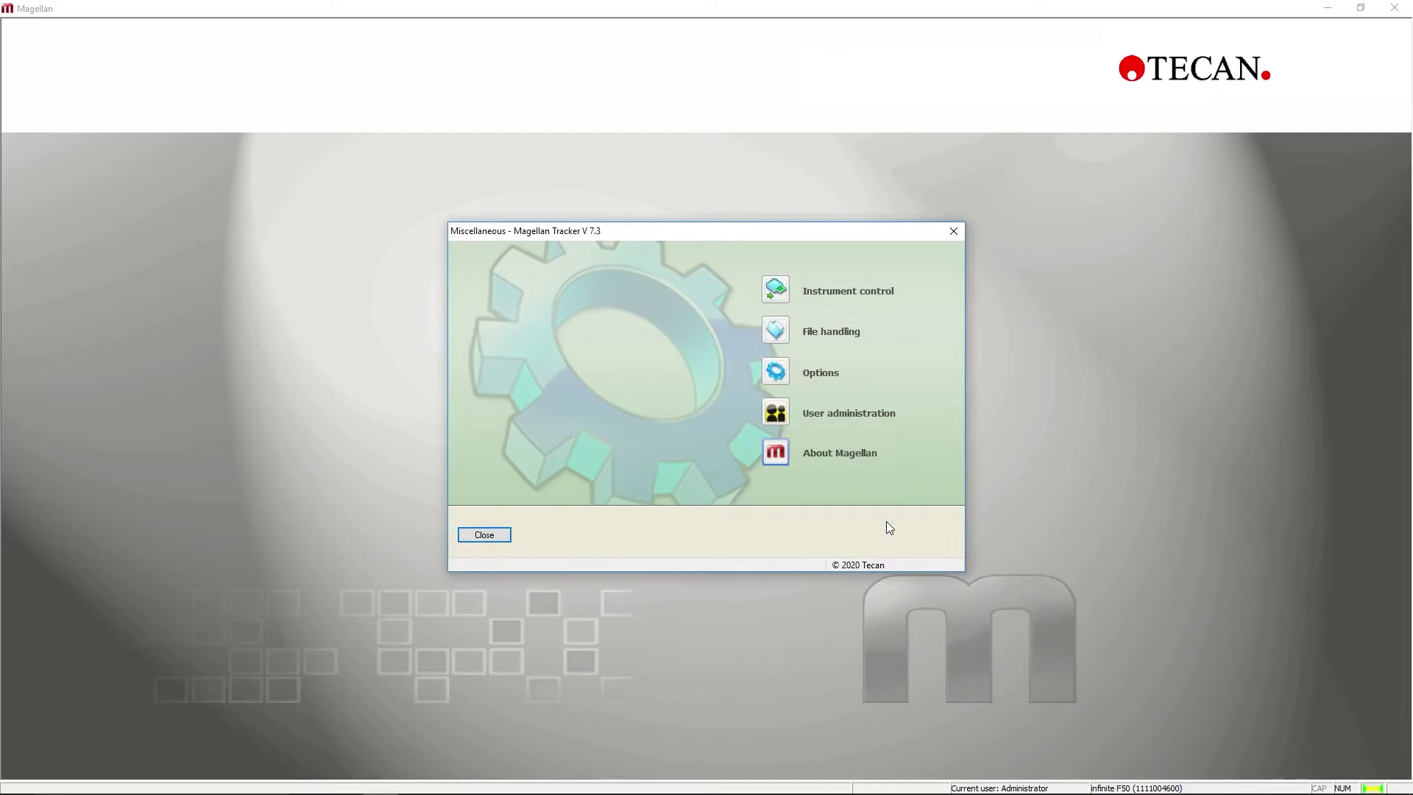
Step: Set the instrument to infinite F50 with the port on Find any, and connect to the reader on USB0
click(772, 288)
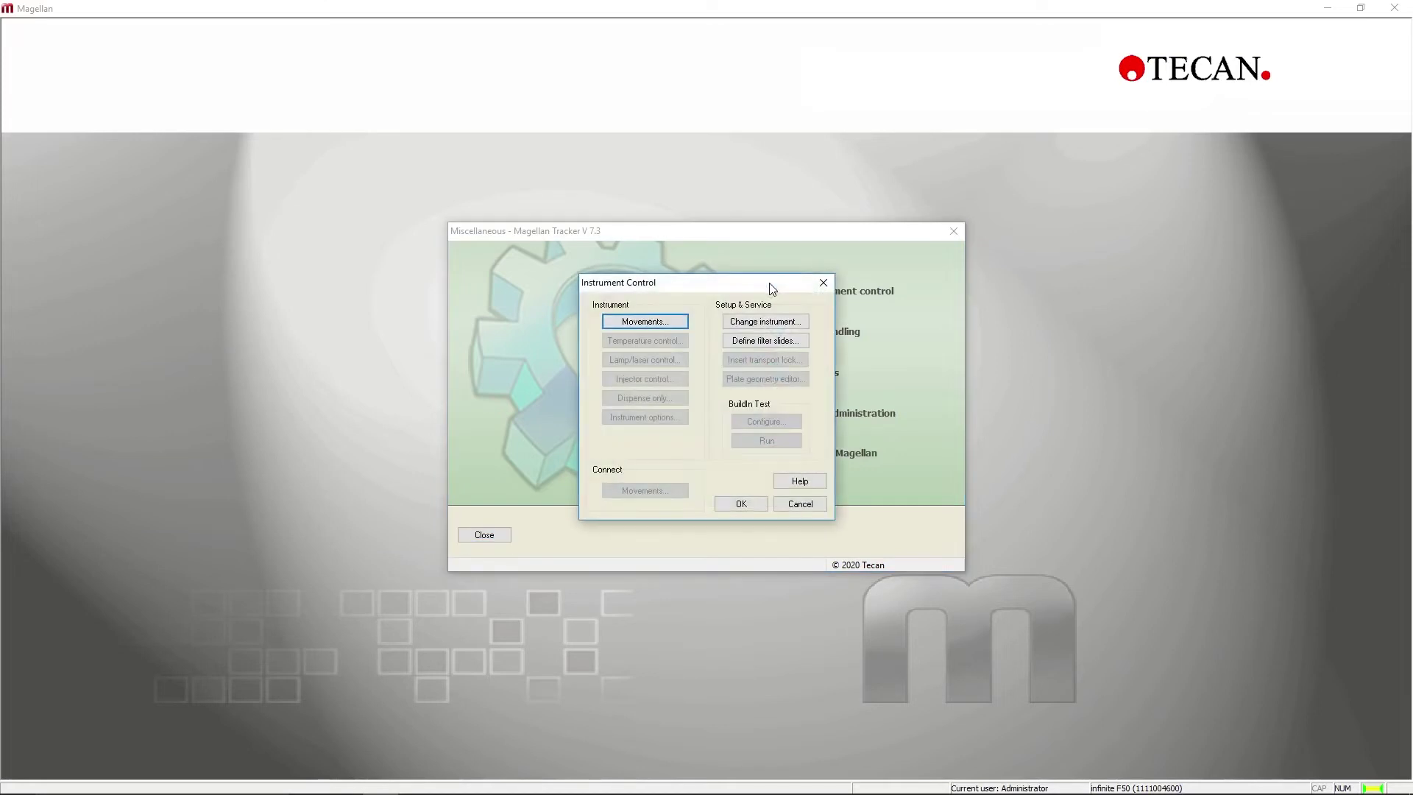
click(793, 323)
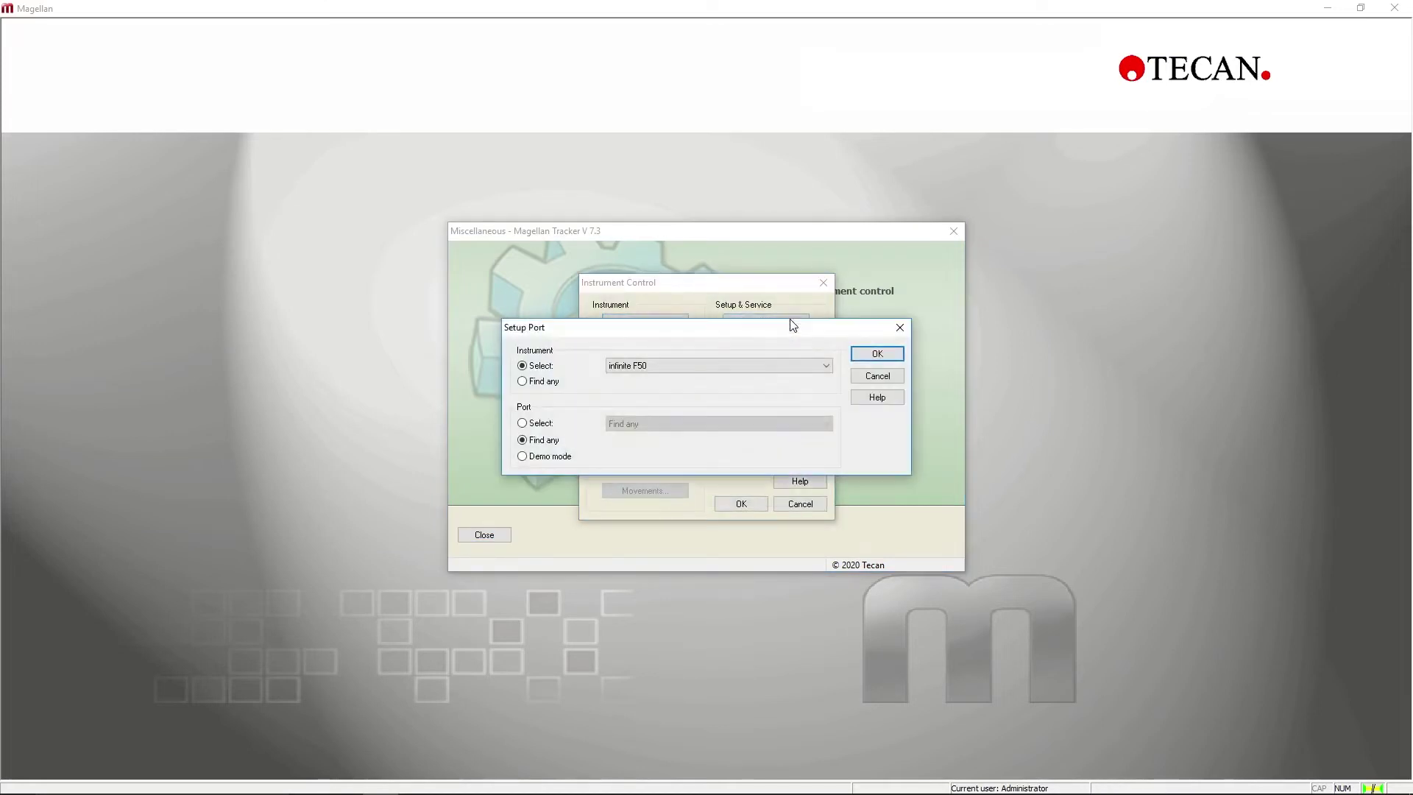
click(793, 365)
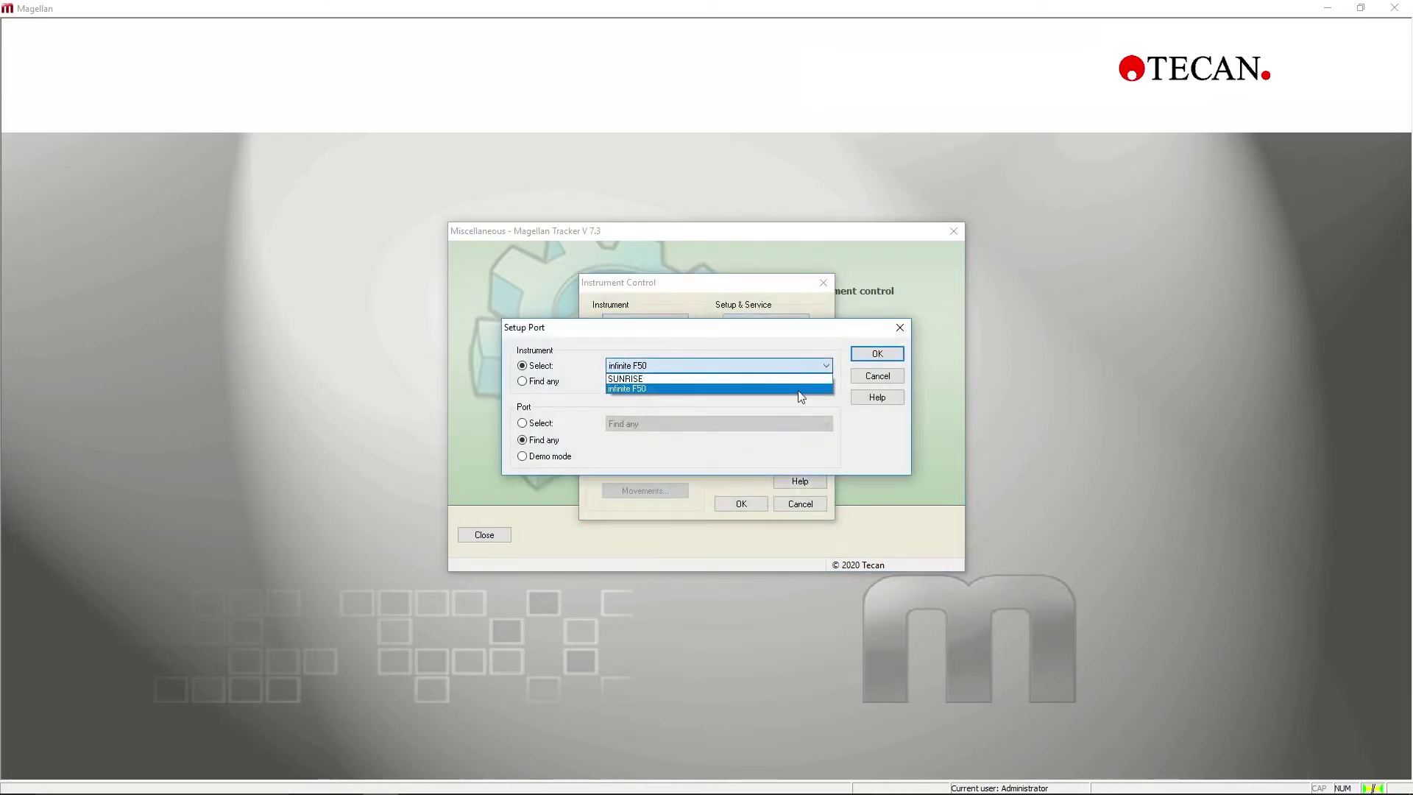
click(797, 397)
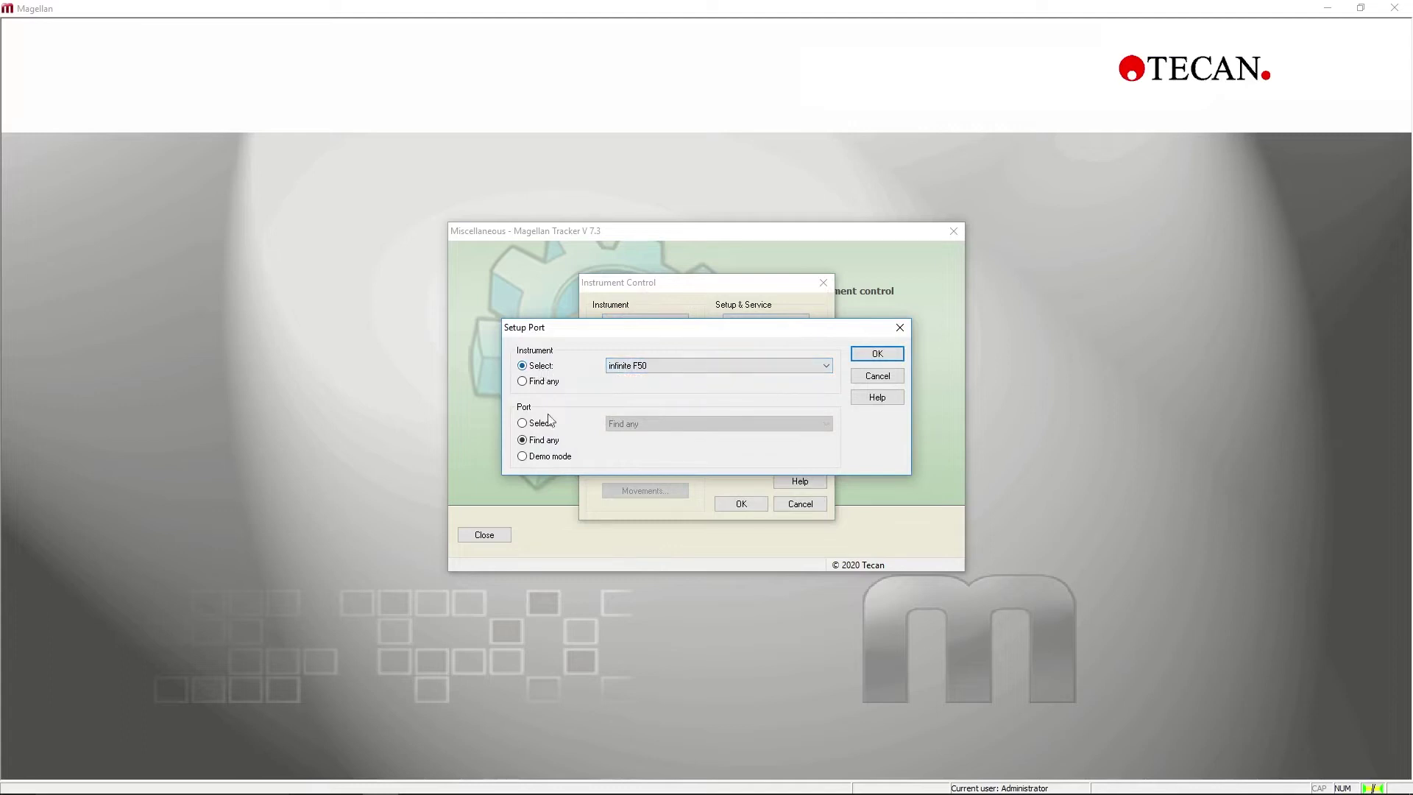
click(867, 361)
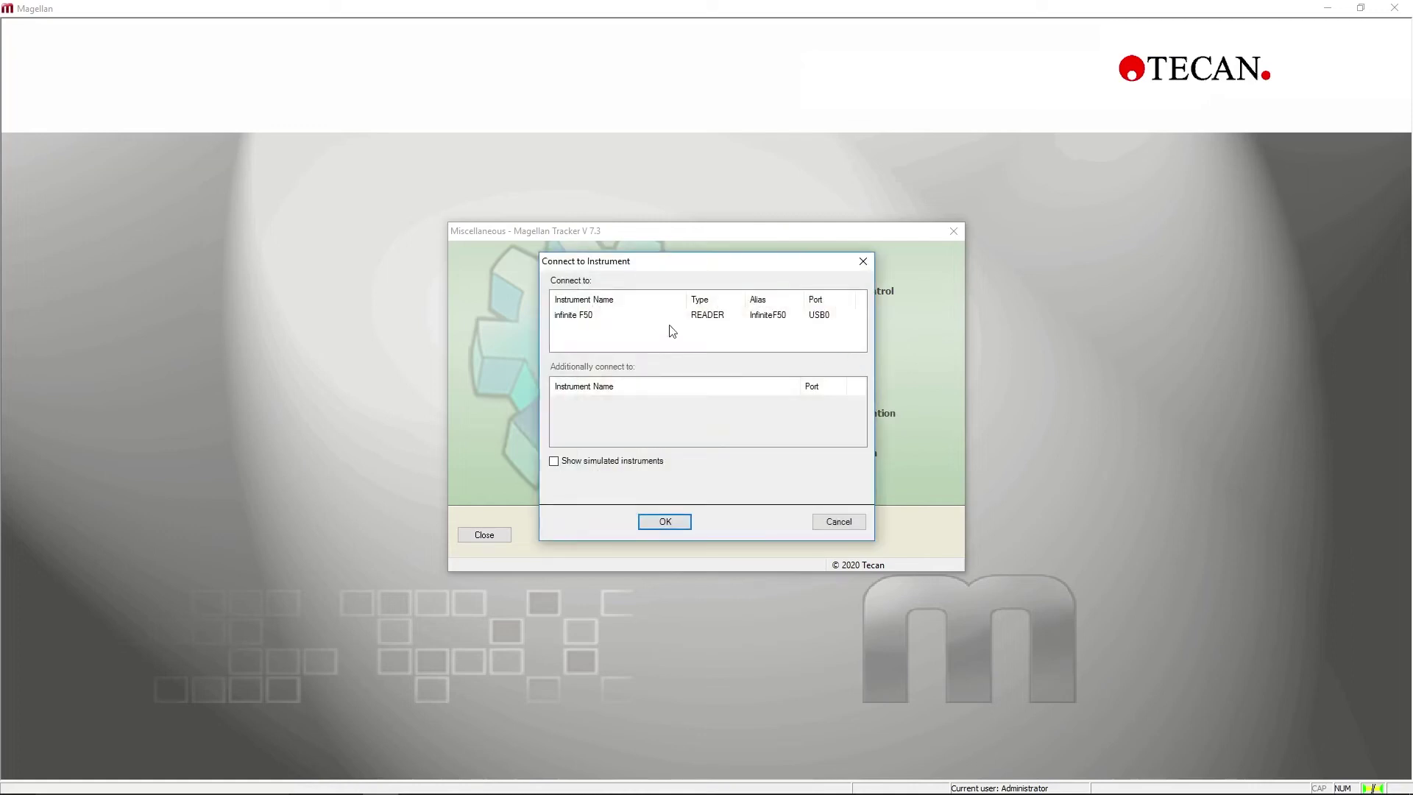
click(597, 316)
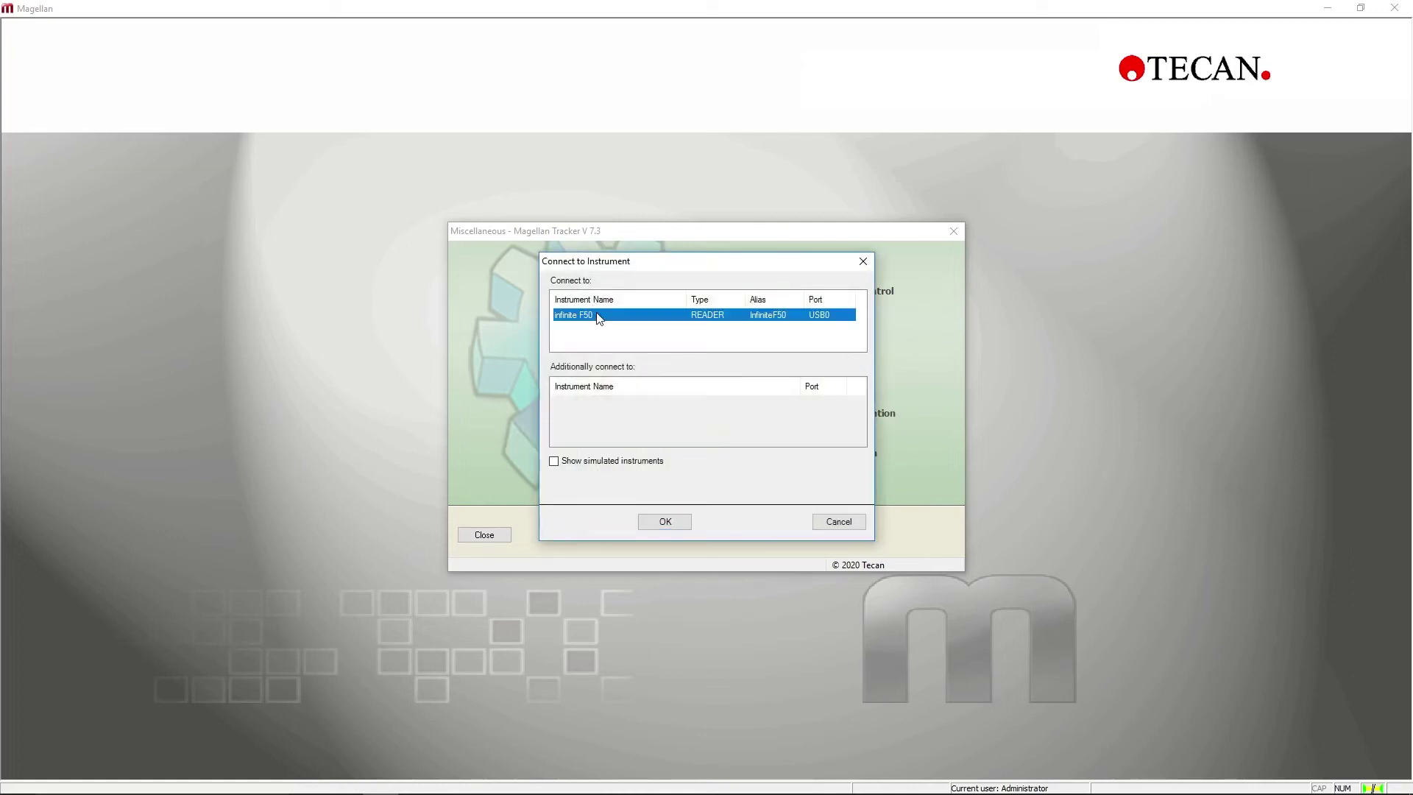
click(675, 523)
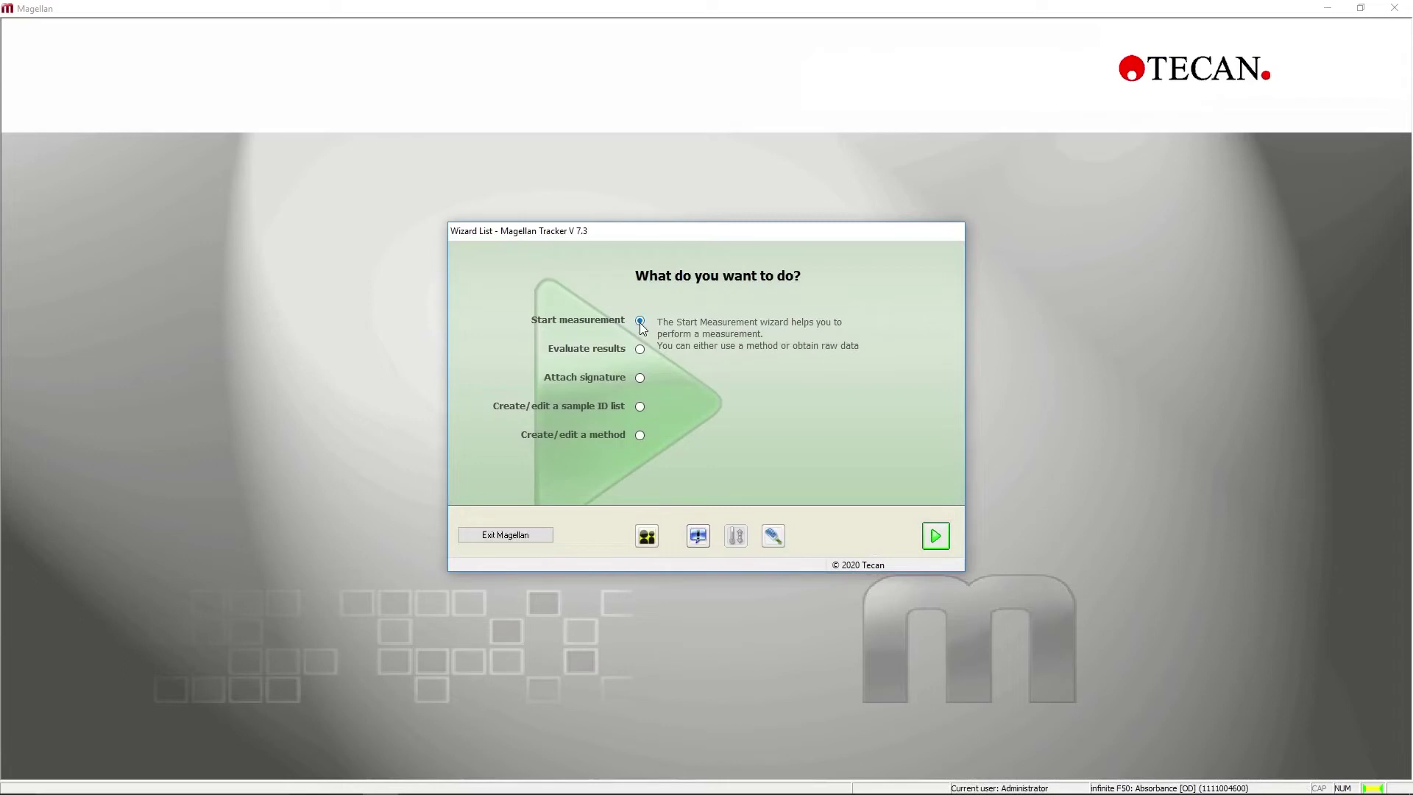
Step: Start creating a new method and continue to its measurement parameters
click(641, 436)
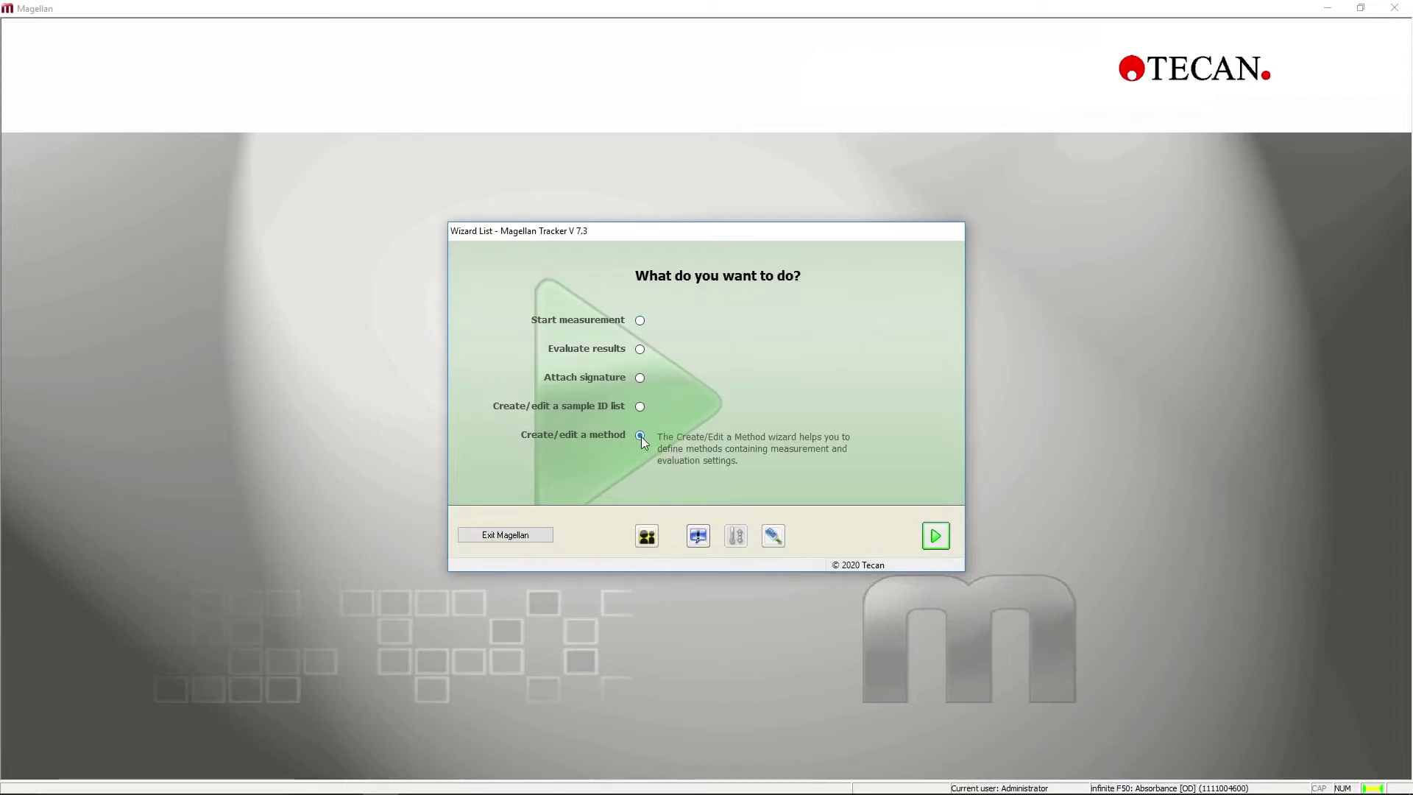
click(935, 536)
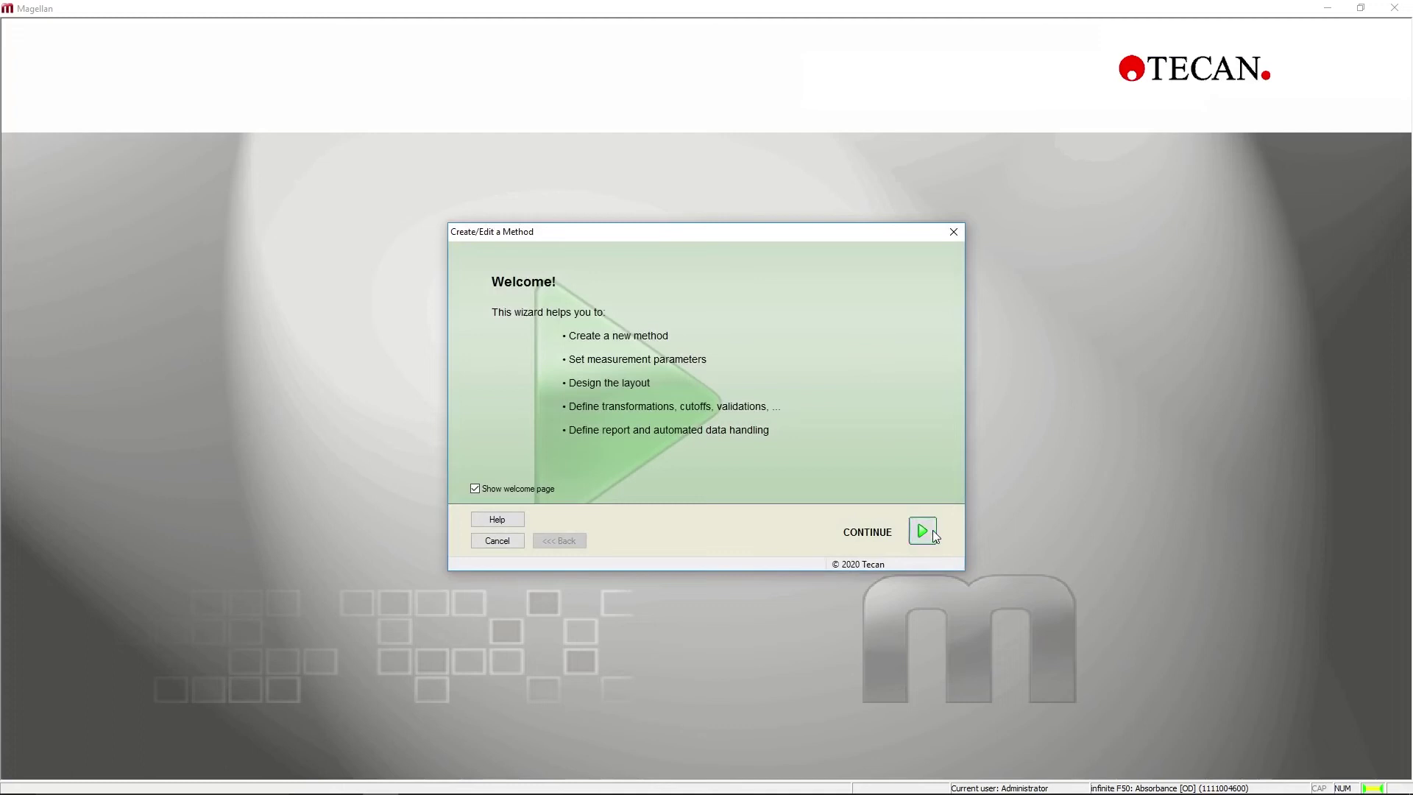
click(933, 531)
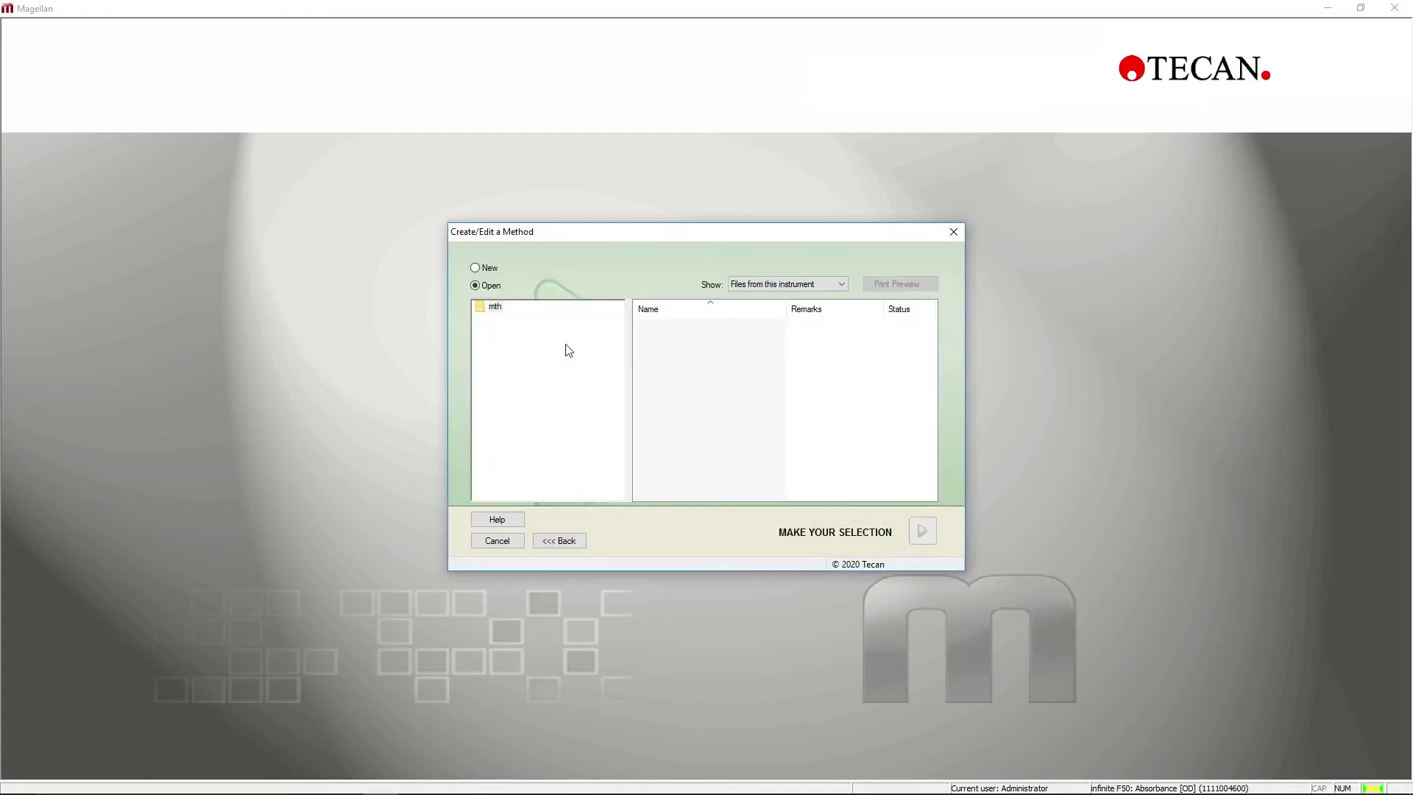
click(475, 269)
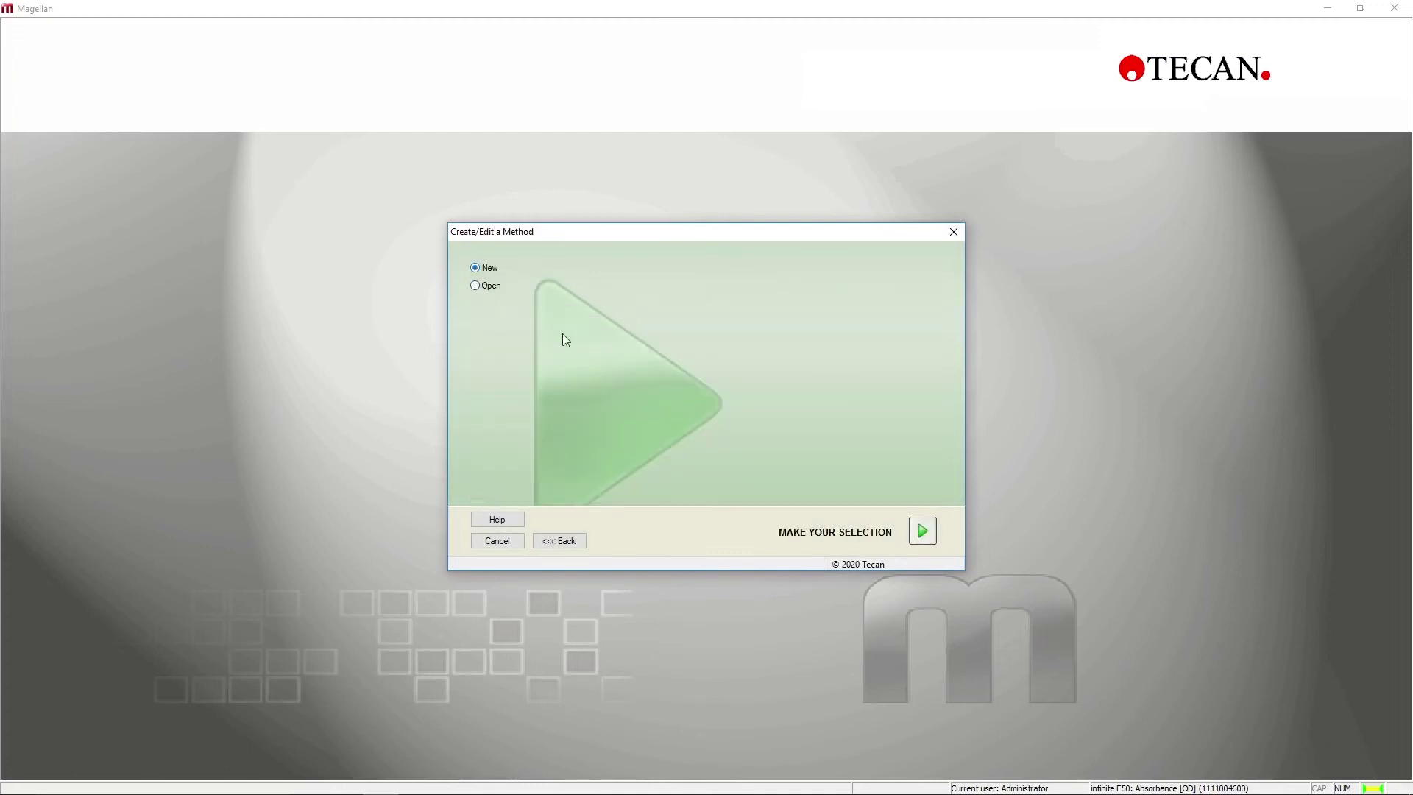
click(920, 529)
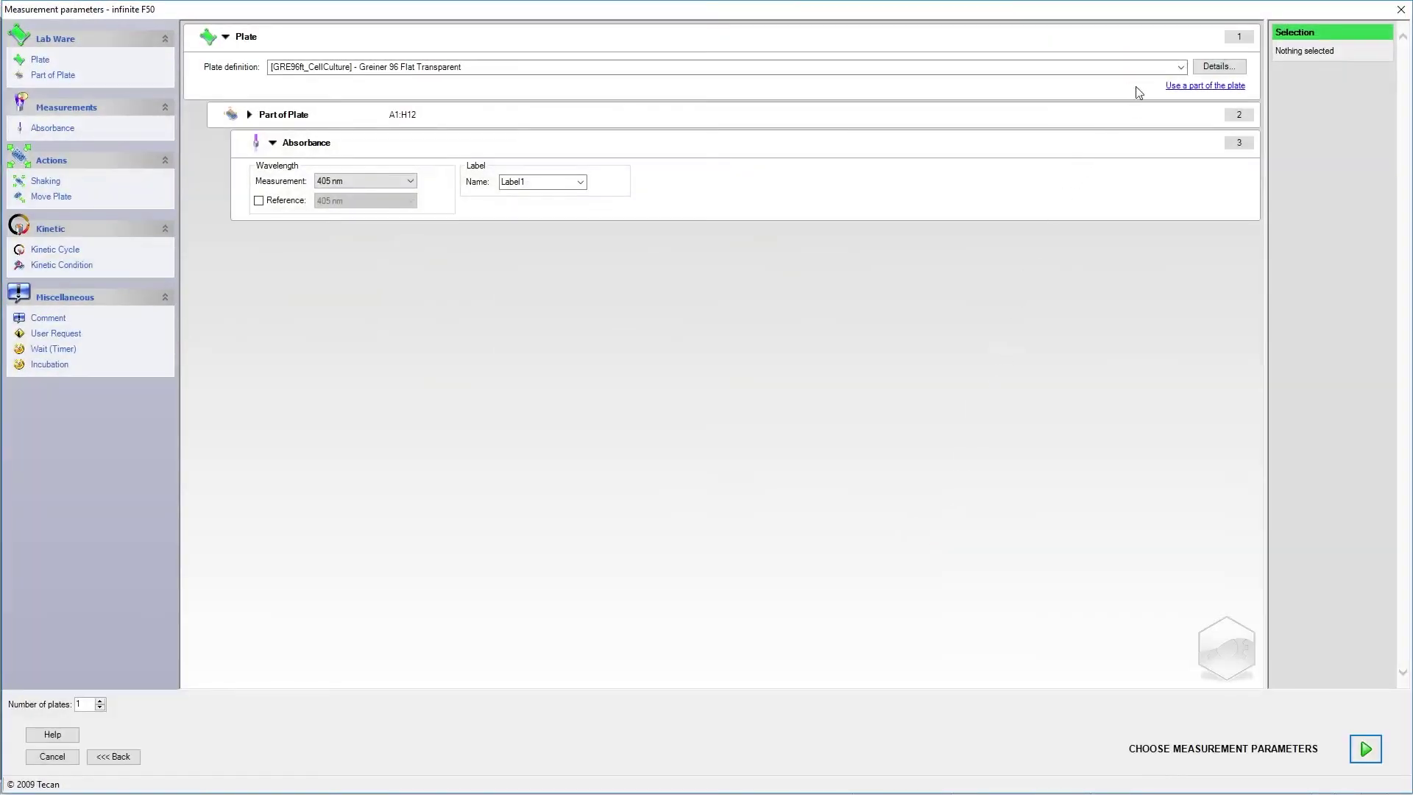
Step: Choose the [GRE96ft_CellCulture] - Greiner 96 Flat Transparent plate definition and select all wells A1 to H12 for measurement
click(1181, 69)
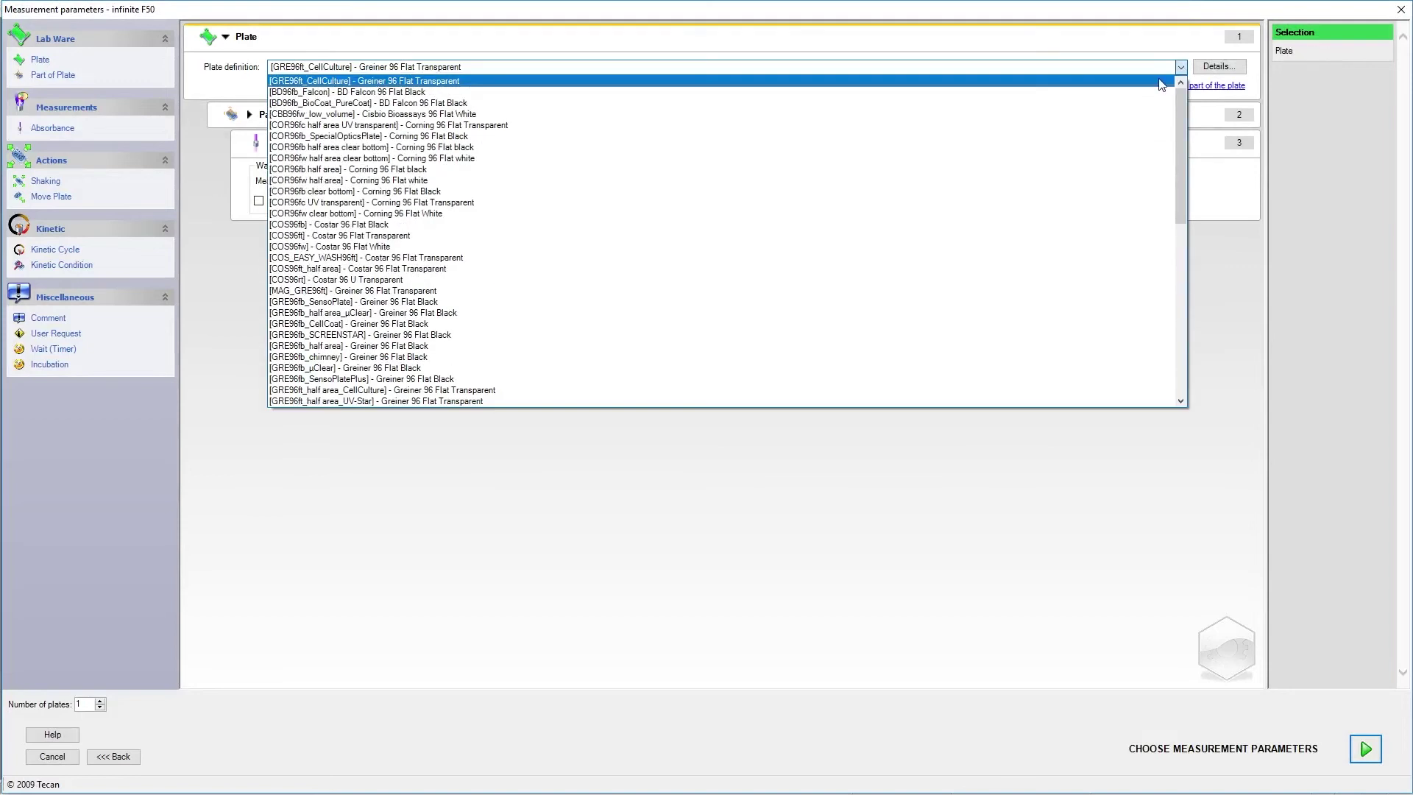
click(1161, 84)
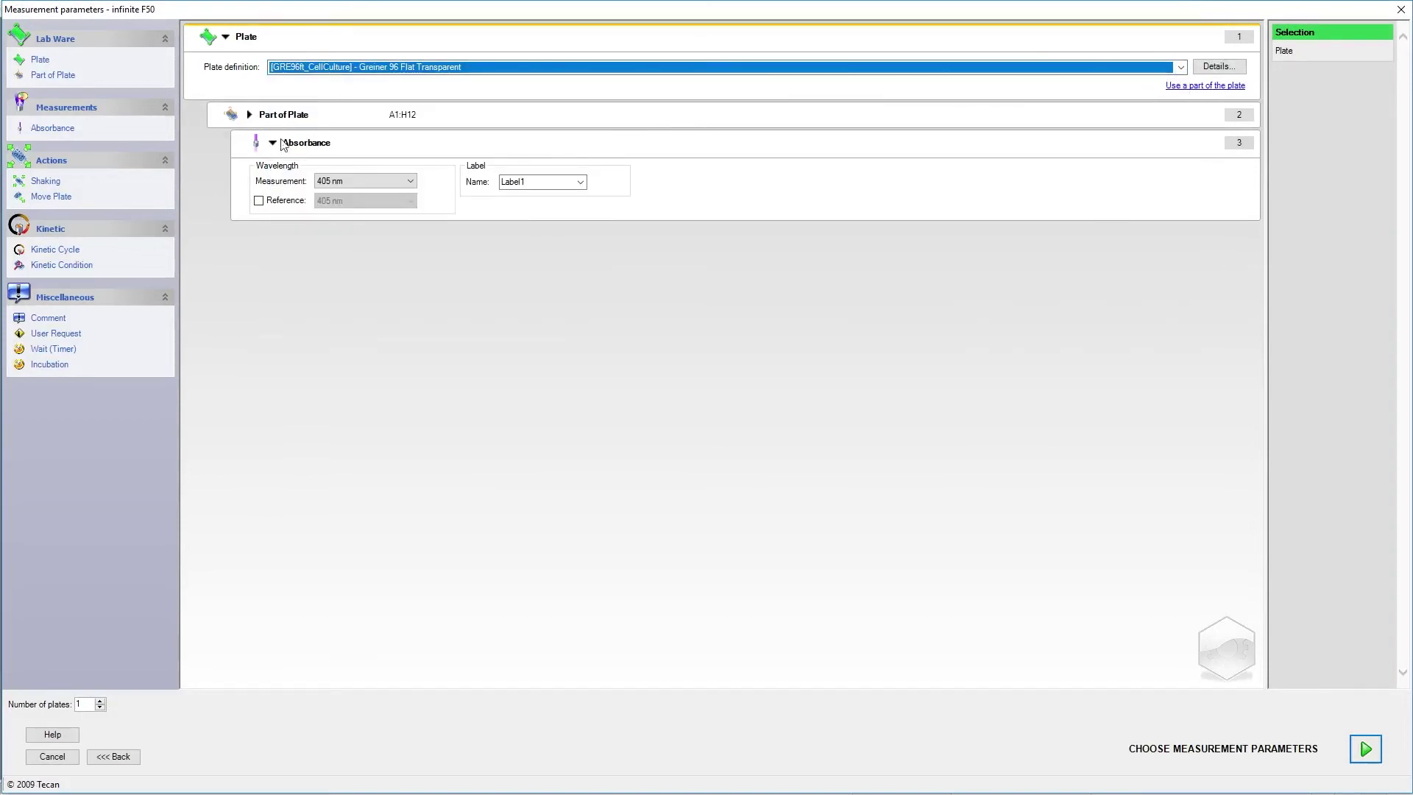
click(249, 115)
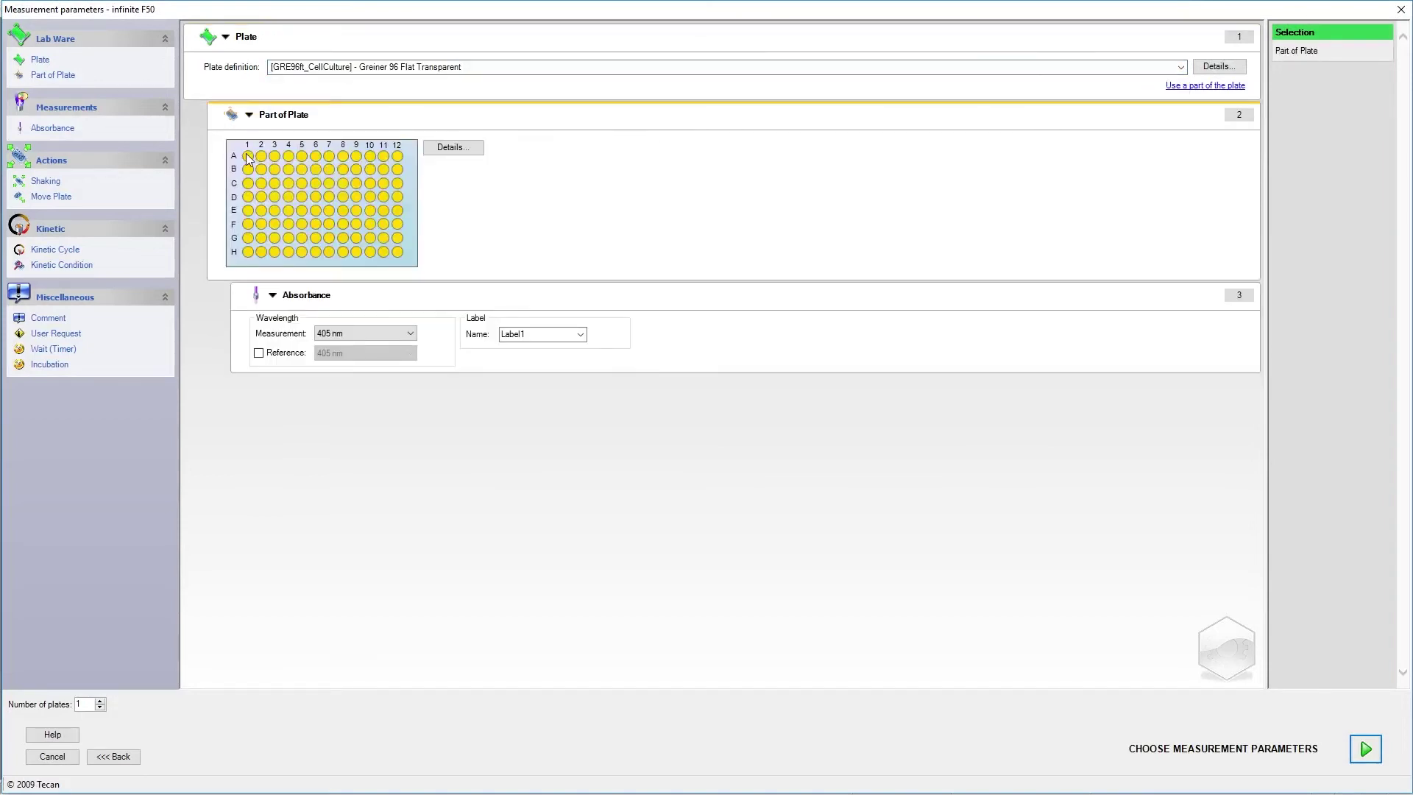
drag(248, 156, 404, 263)
Step: Set the absorbance measurement wavelength to 570 nm and enable a reference wavelength of 690 nm
click(412, 333)
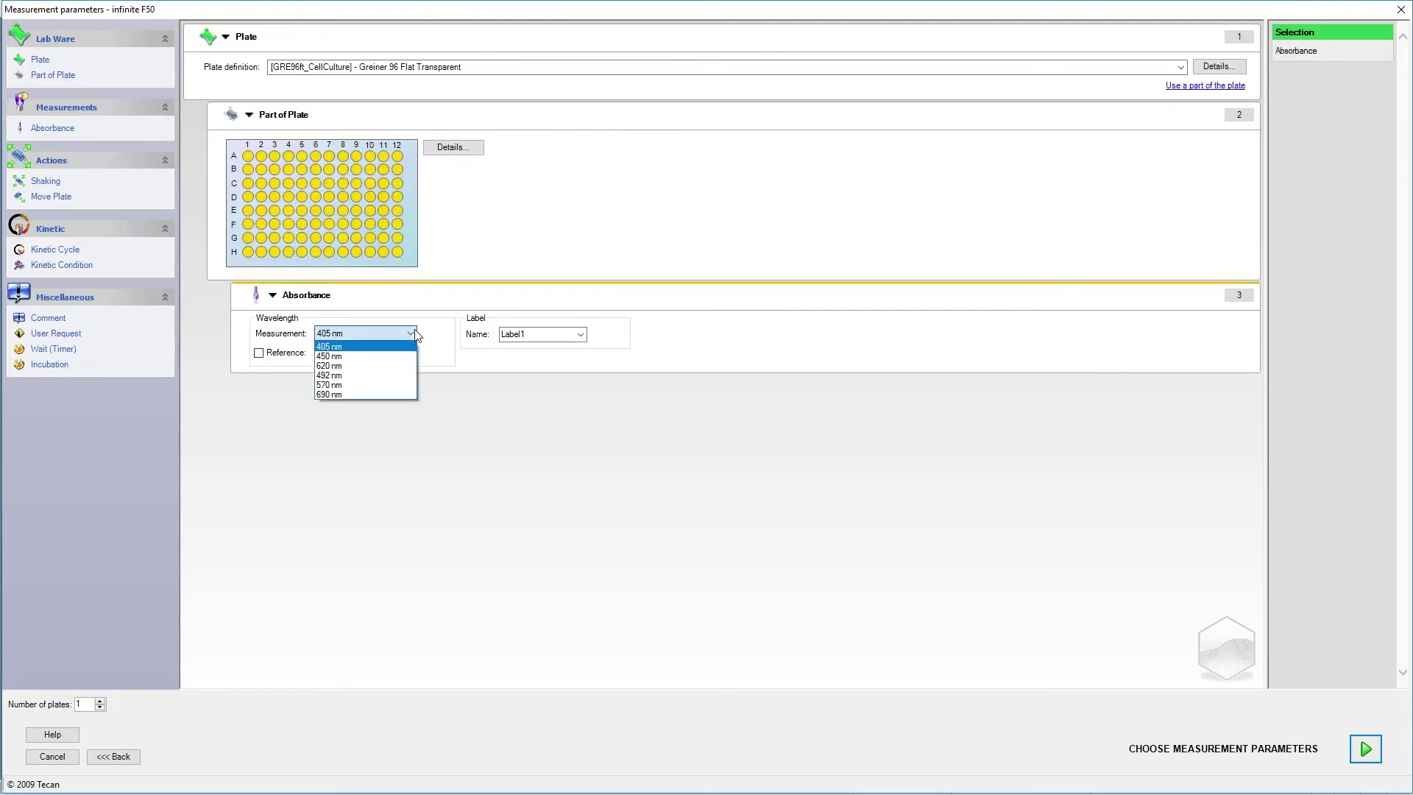
click(404, 385)
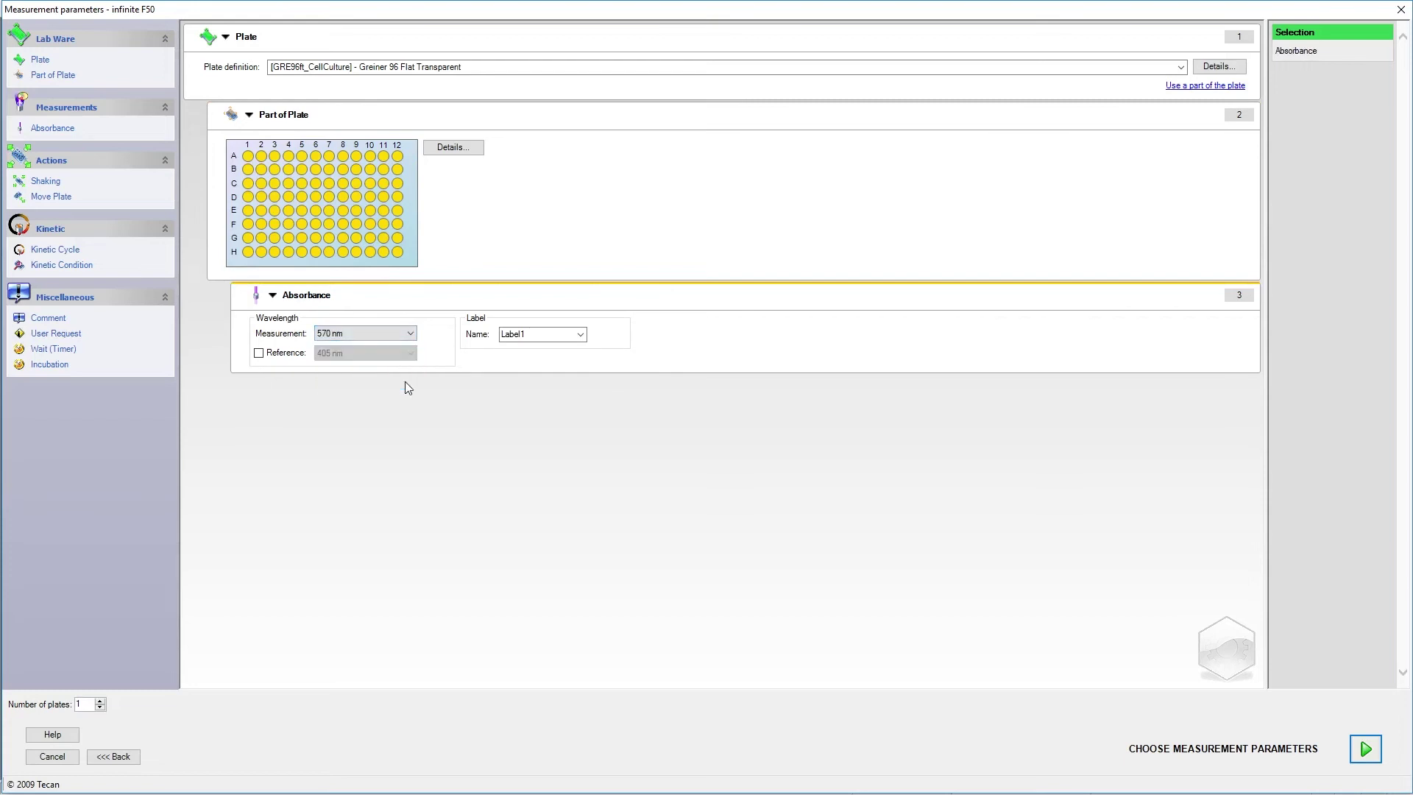
click(258, 353)
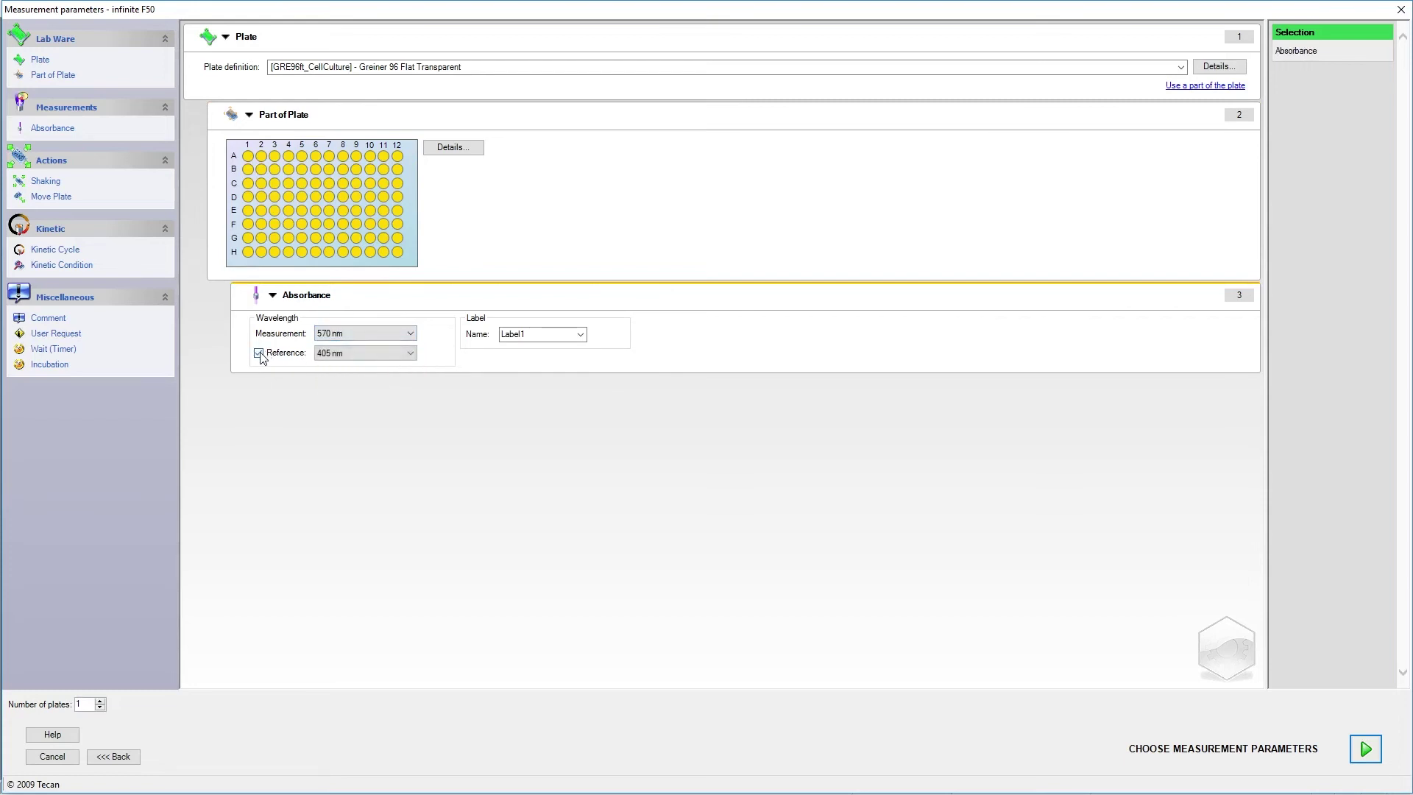
click(395, 353)
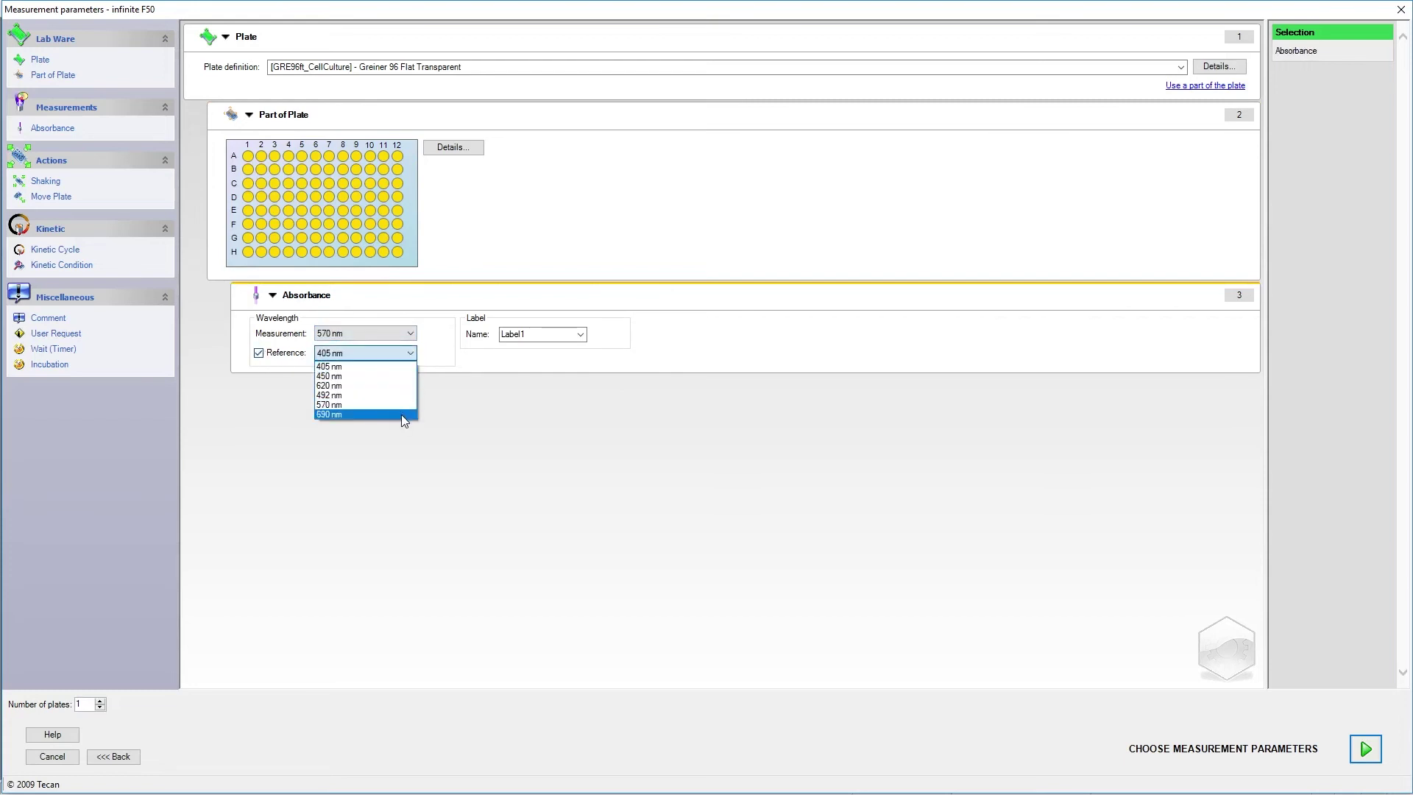
click(401, 414)
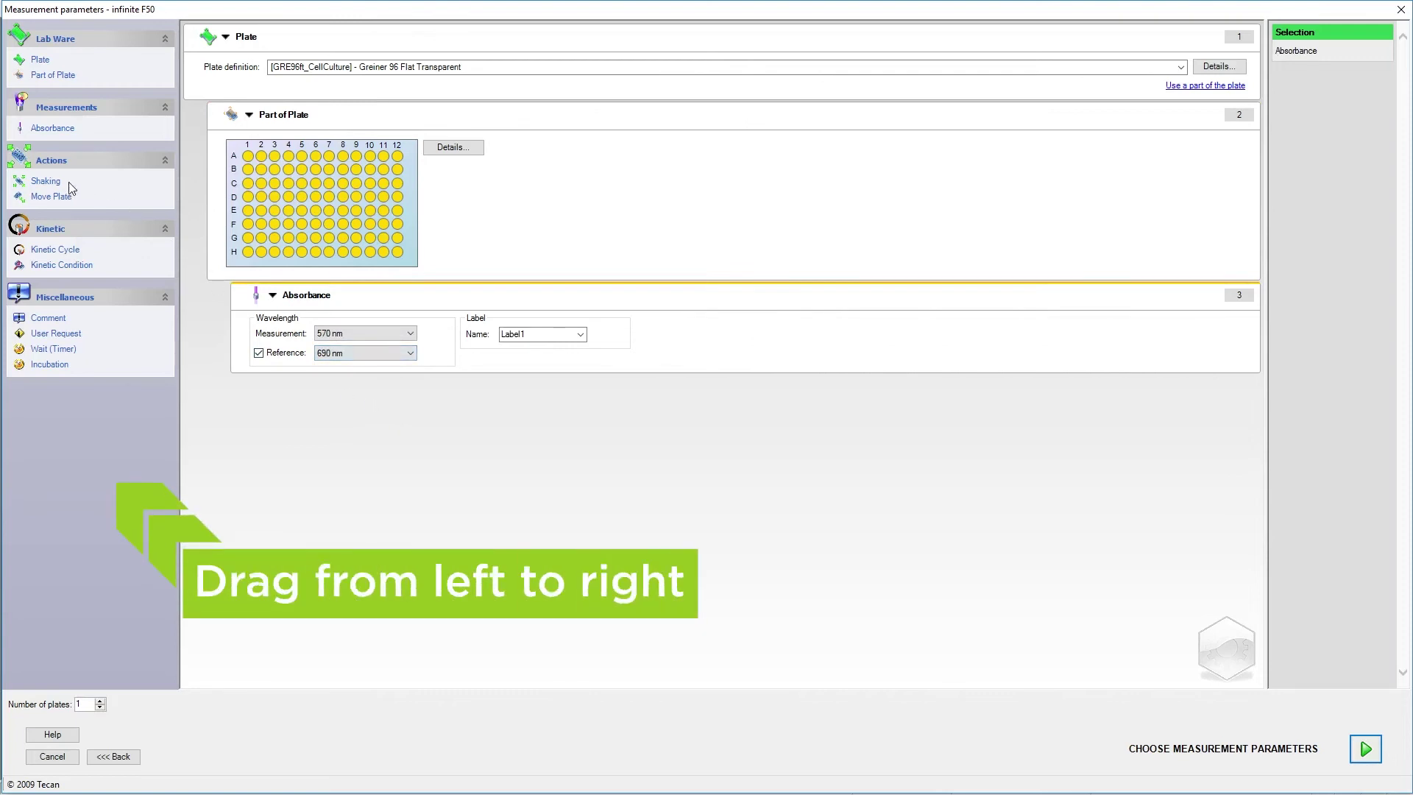
Step: Add a 5 sec shaking action ahead of the absorbance measurement with its intensity set to Low
drag(64, 182, 245, 287)
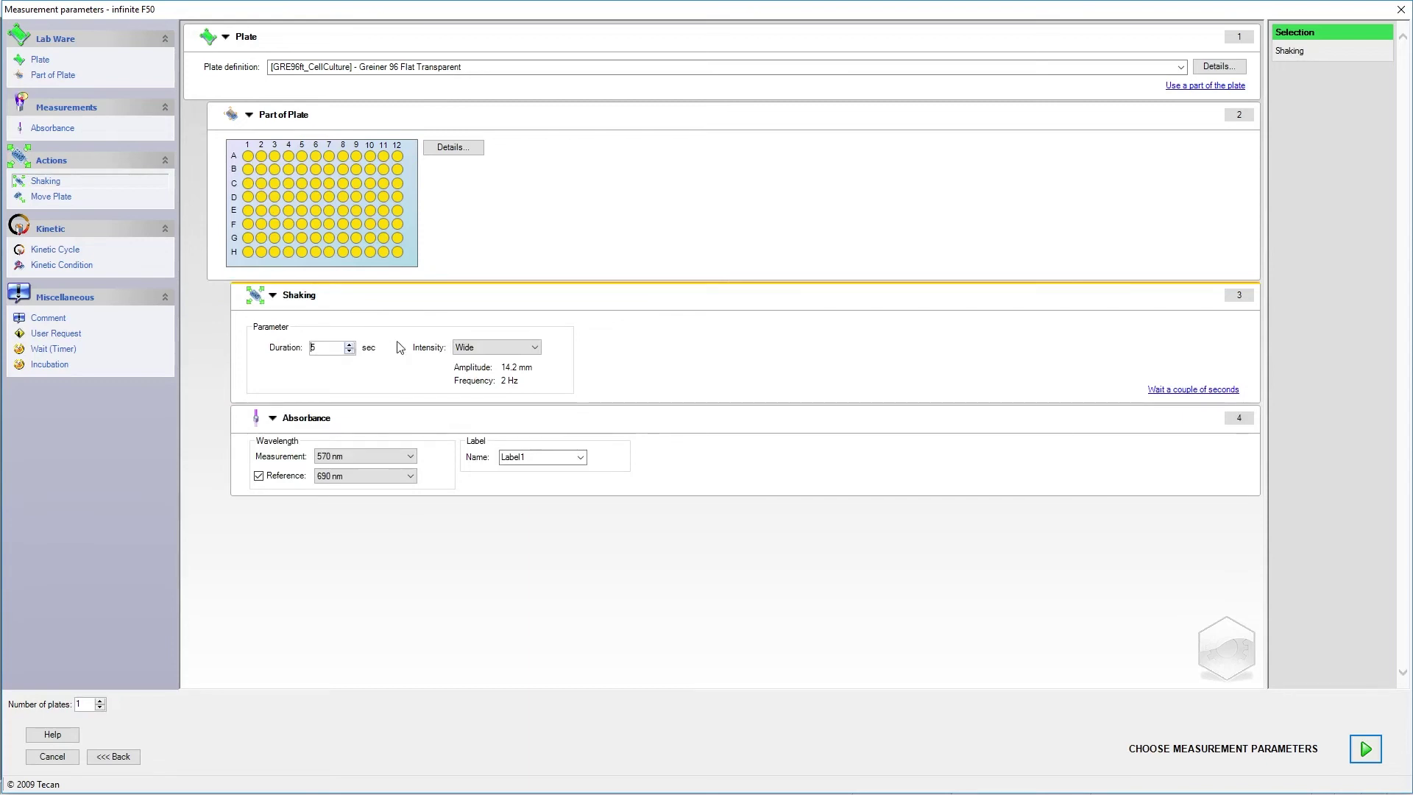
click(536, 348)
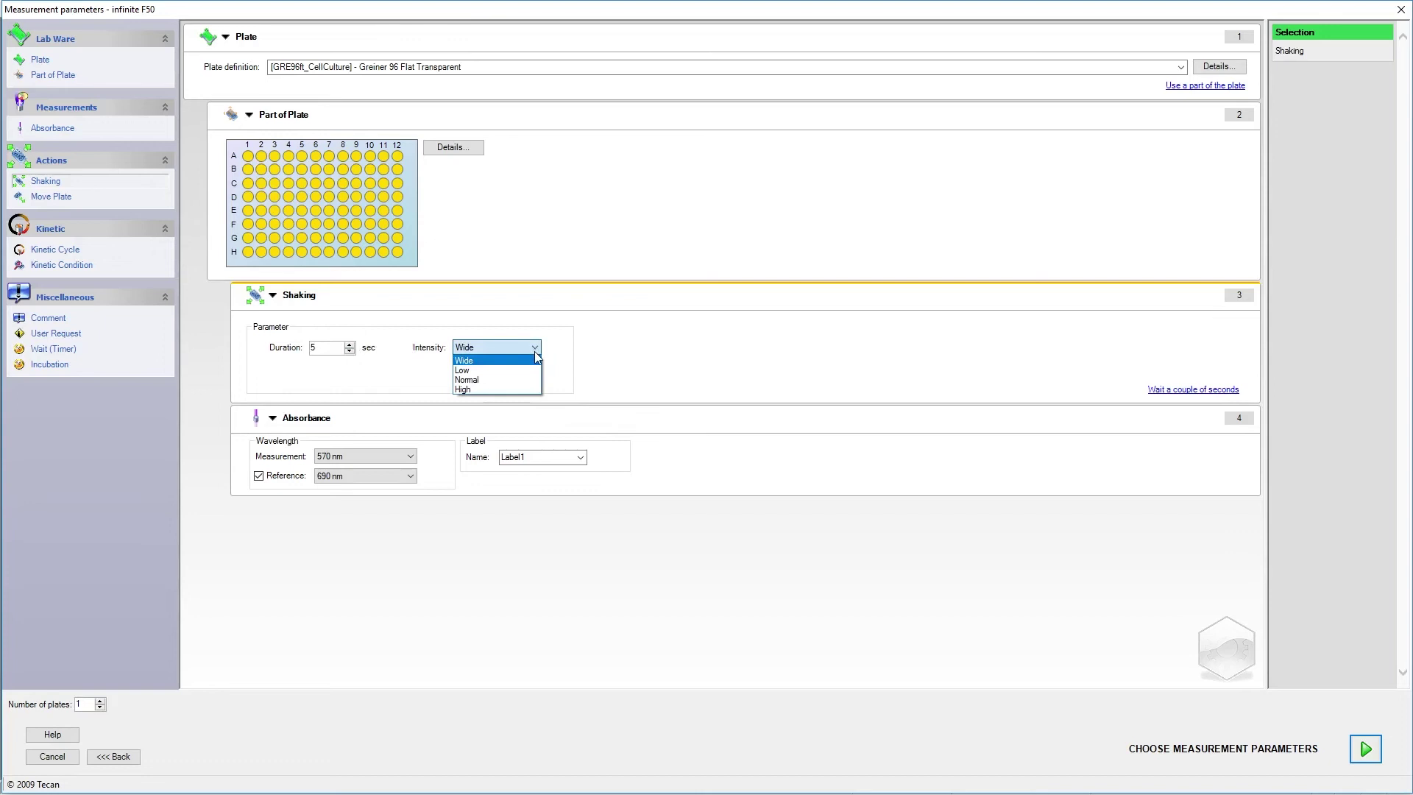
click(533, 375)
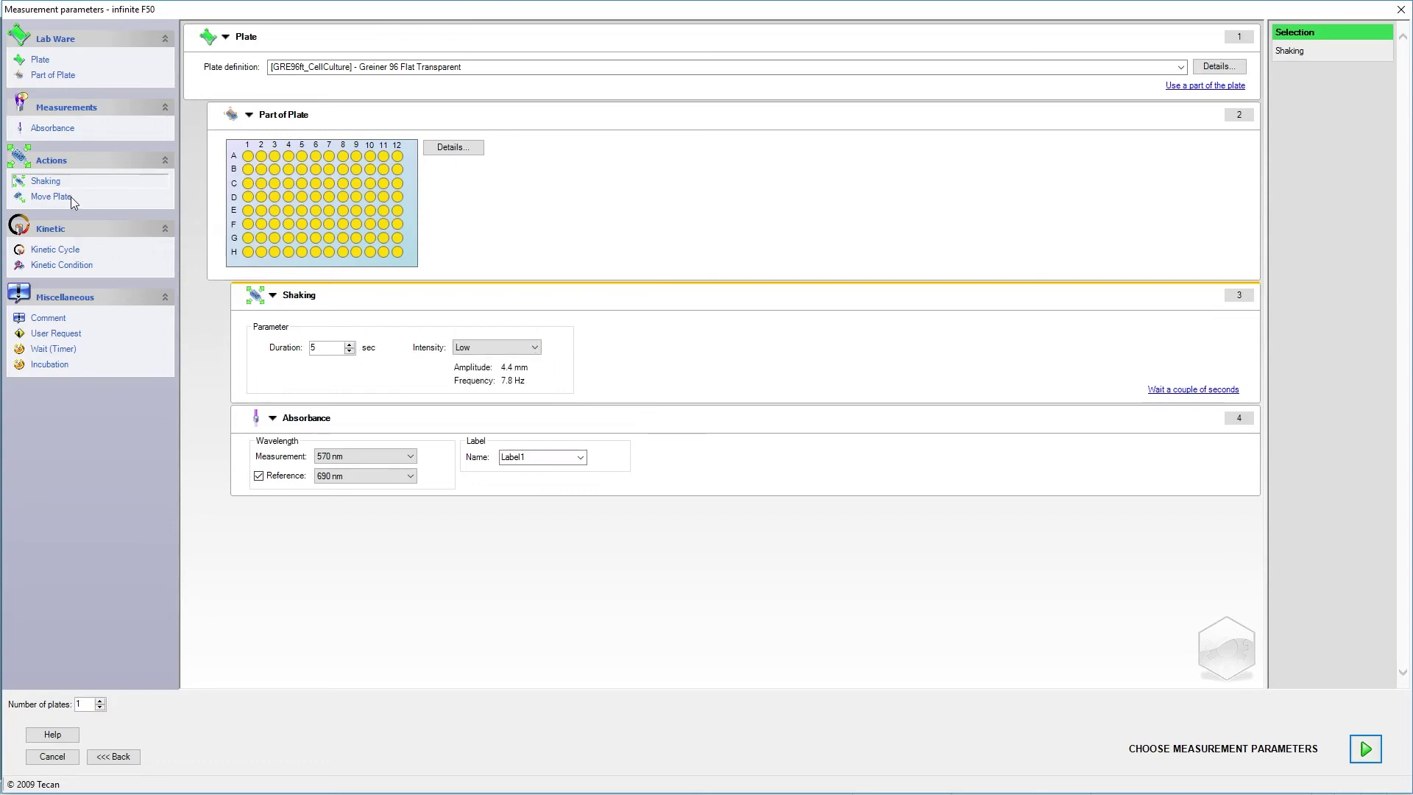
Step: Add a Move Plate action set to Out after the absorbance measurement, and continue to the plate layout
drag(70, 198, 267, 565)
click(267, 565)
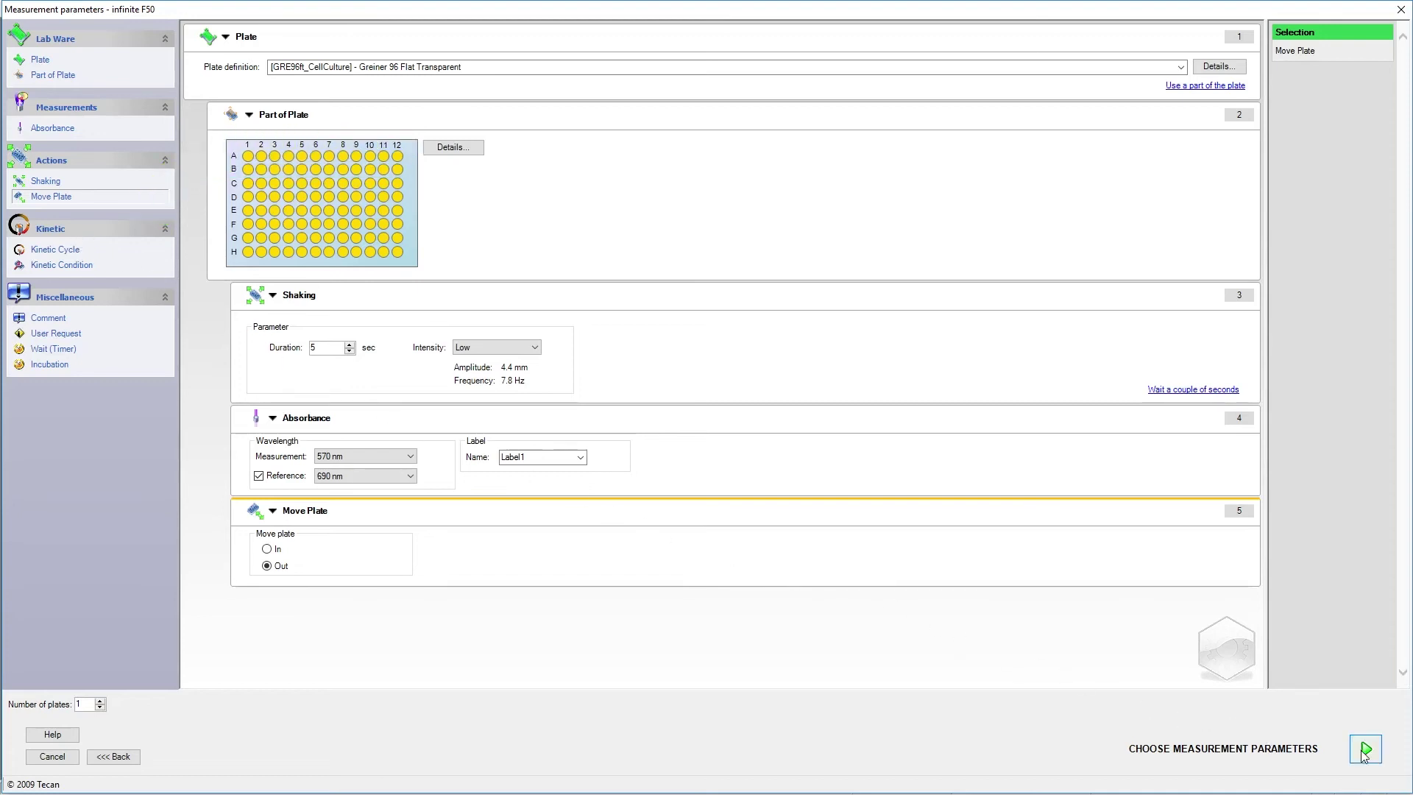
click(1361, 749)
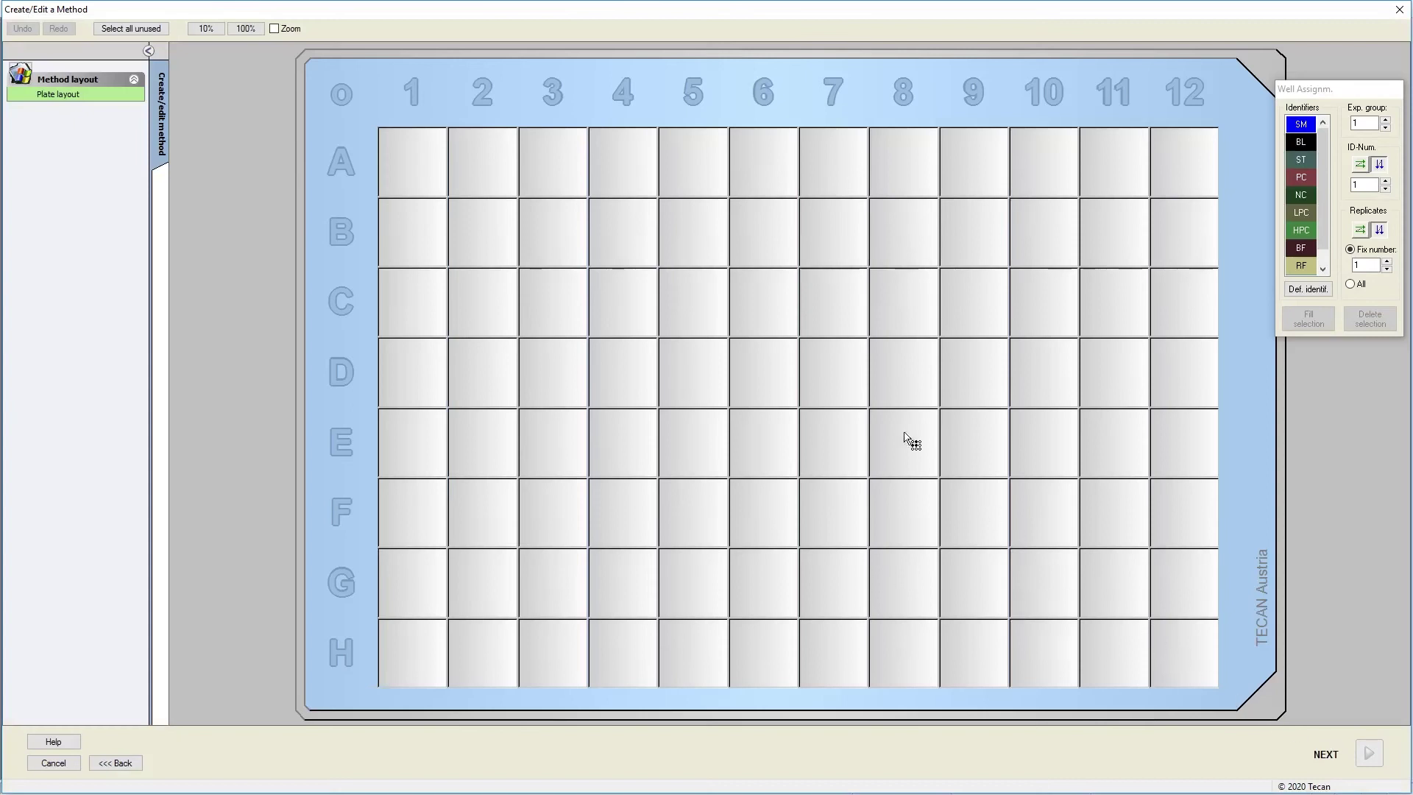
Step: Assign well A1 as blank (BL) and fill wells B1 to H1 with standards (ST)
click(406, 163)
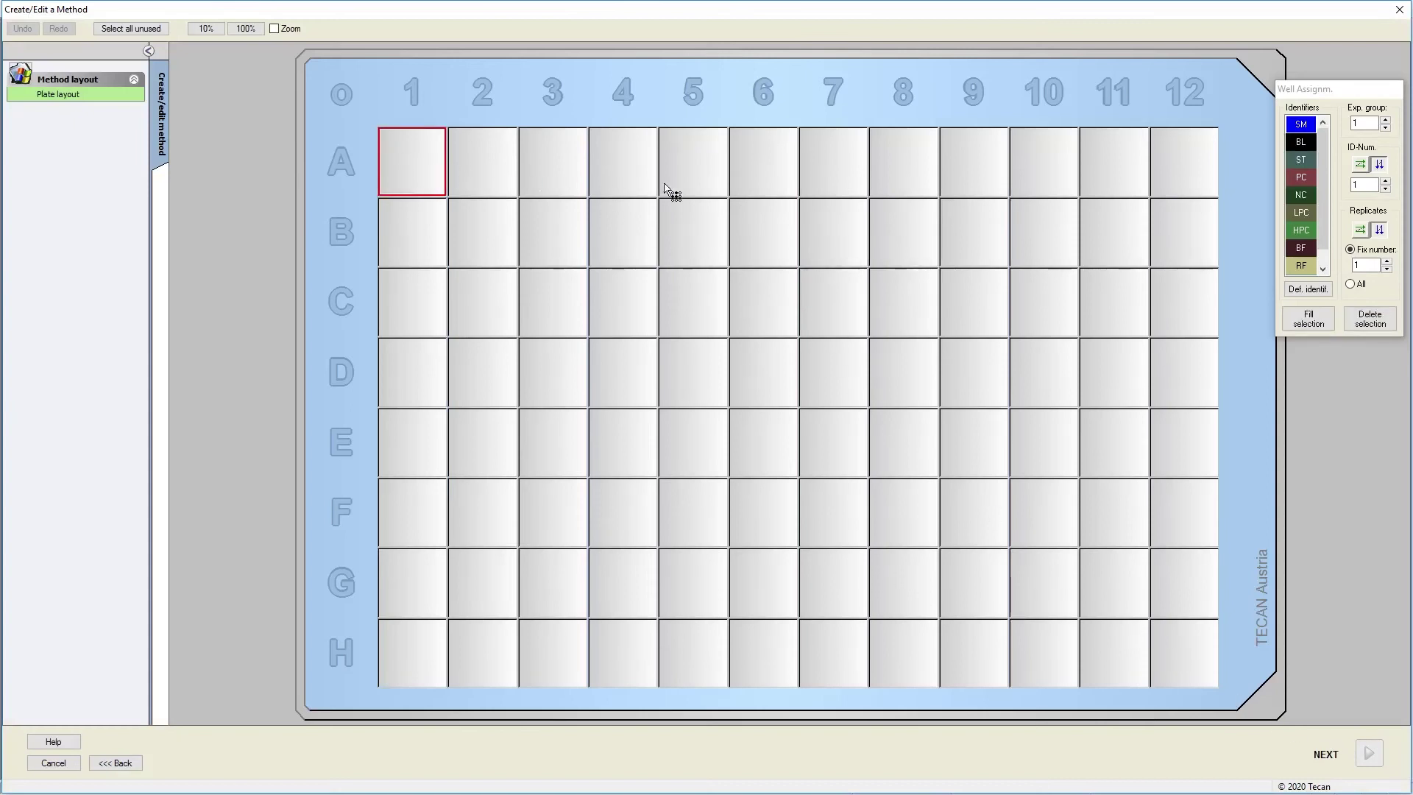
click(1301, 143)
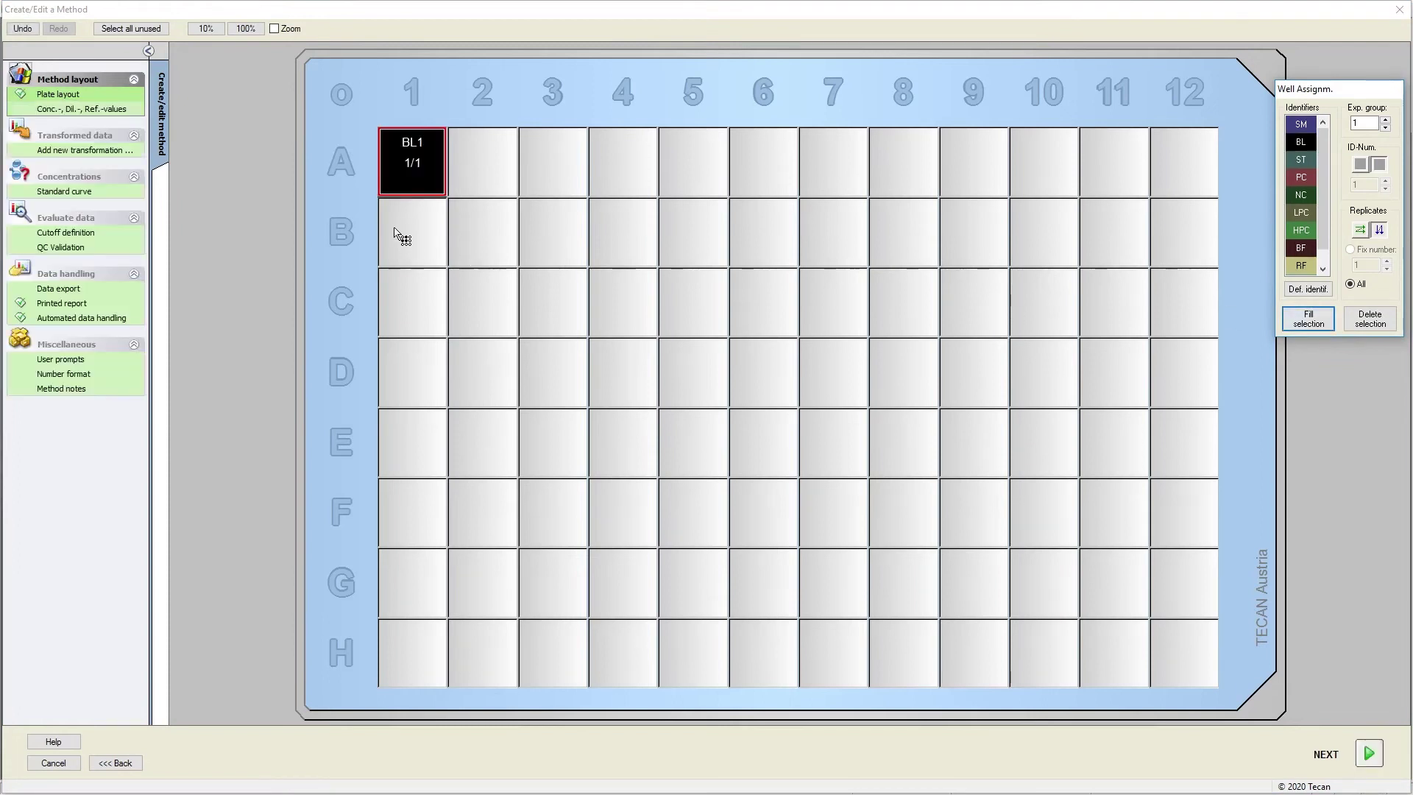
drag(397, 234, 422, 681)
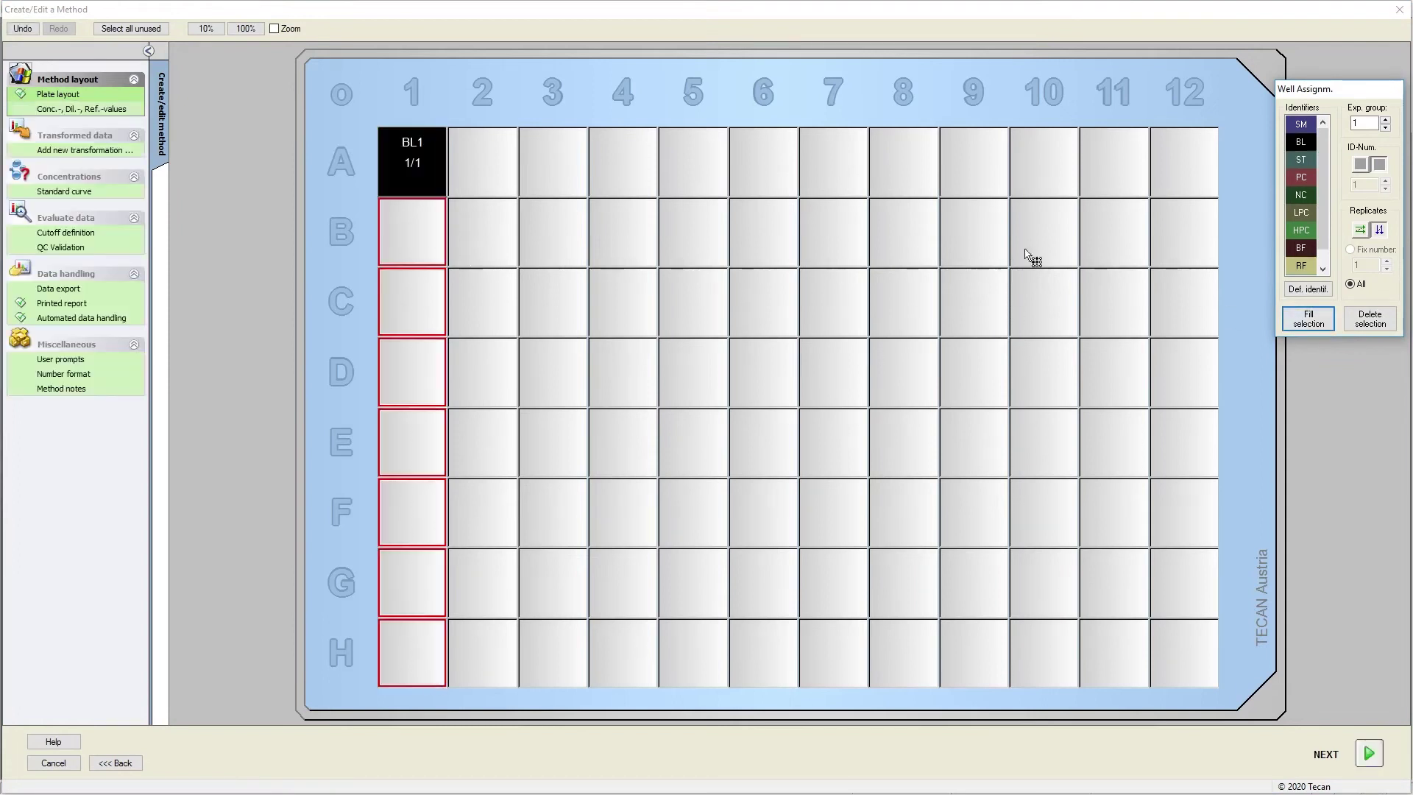
click(1295, 162)
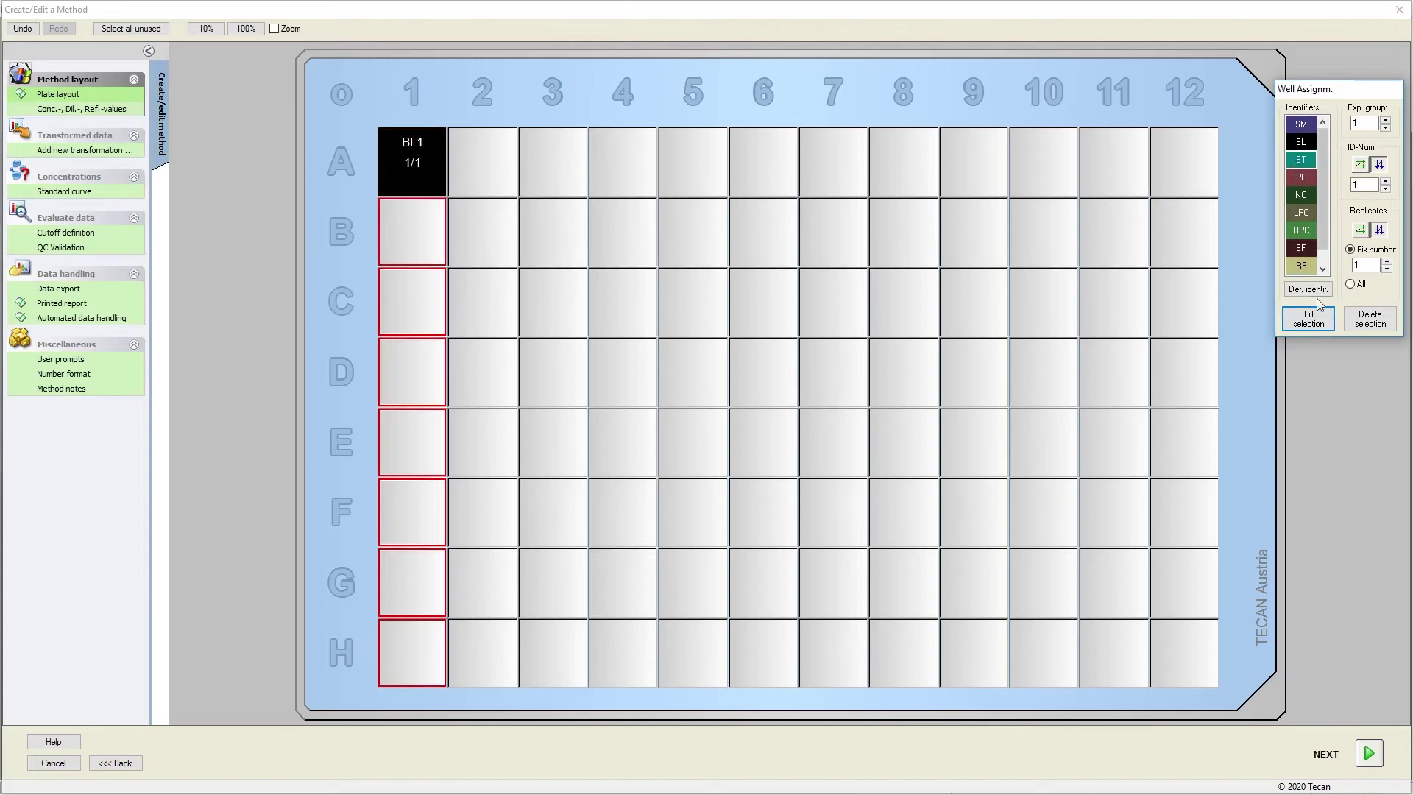
click(1308, 318)
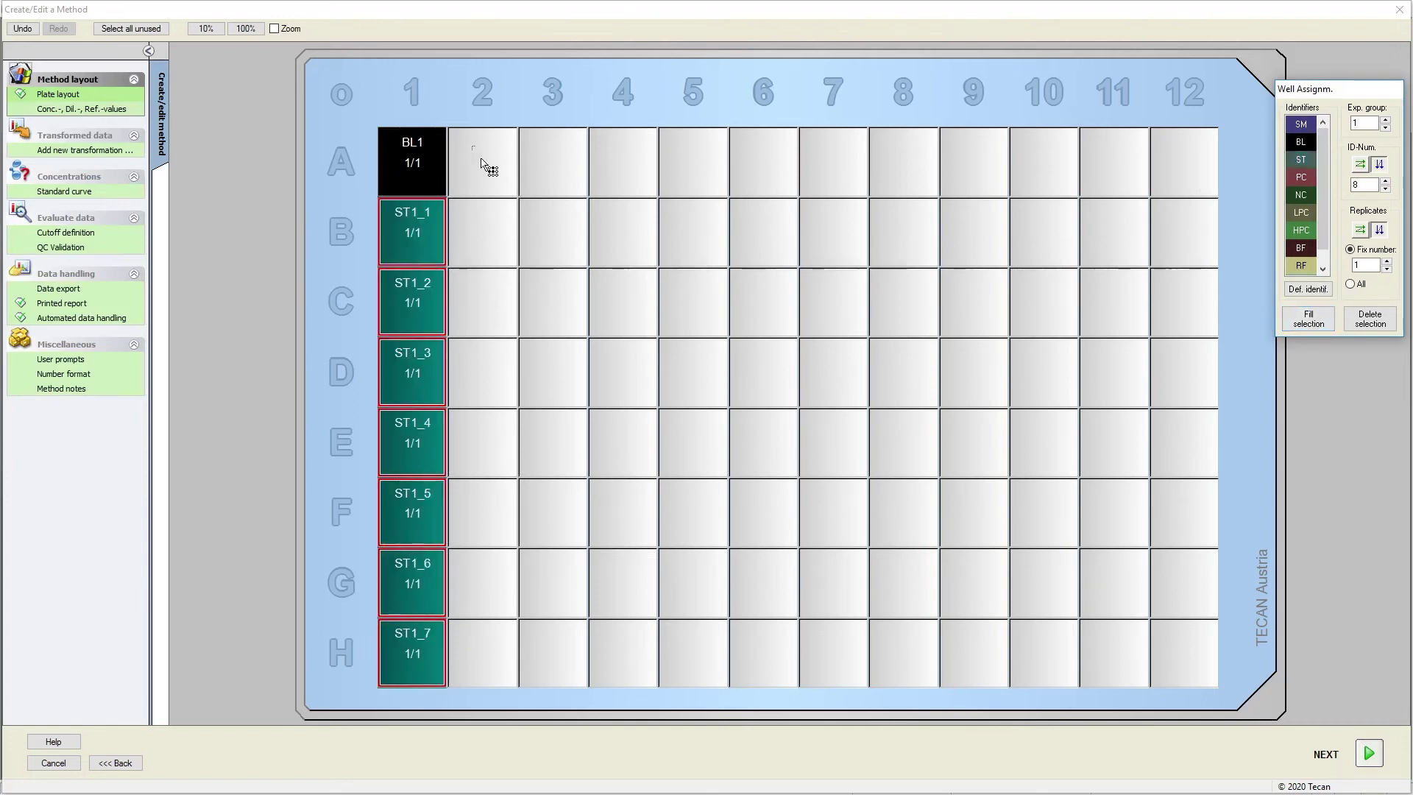
Step: Fill wells A2 to H12 with sample (SM) identifiers in the plate layout
drag(471, 146, 1189, 673)
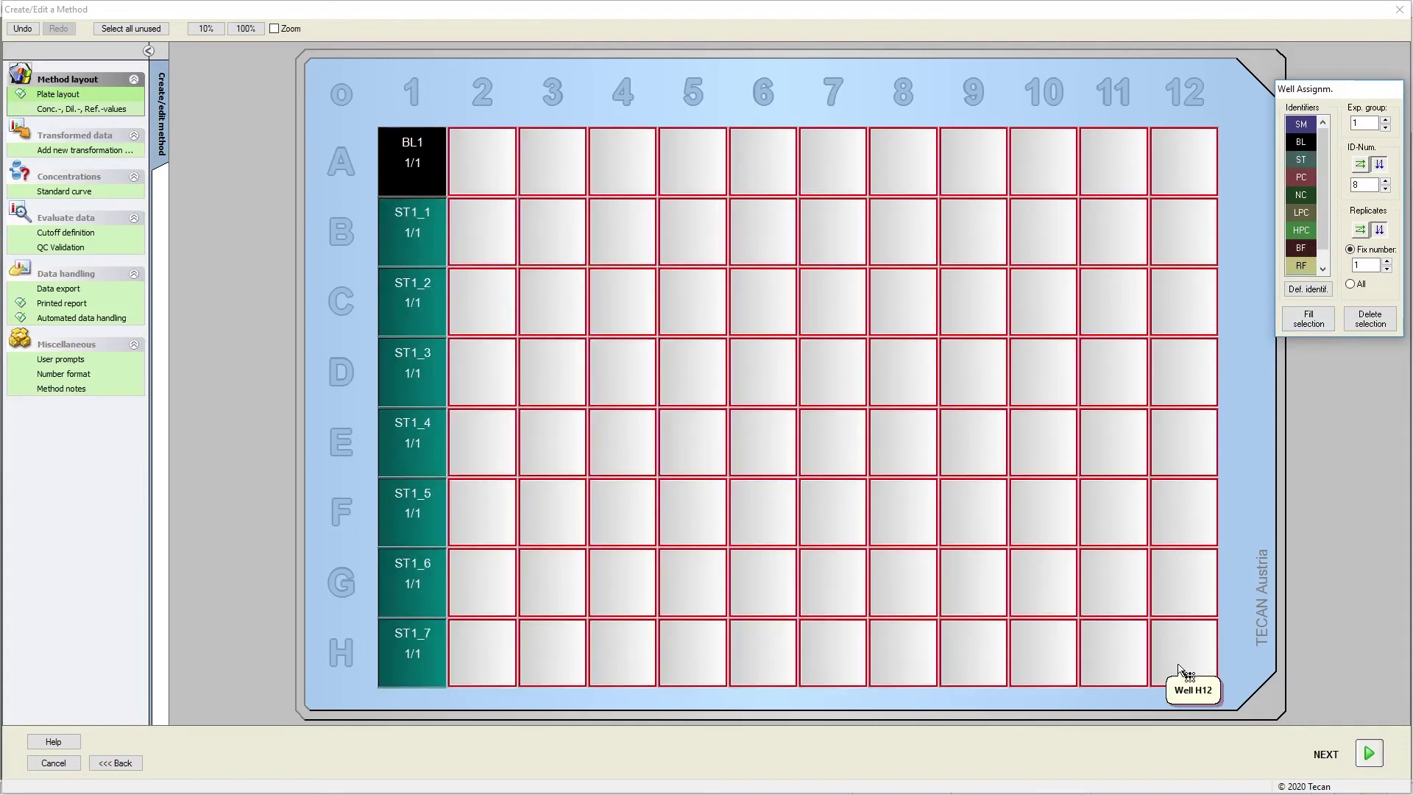
click(1300, 125)
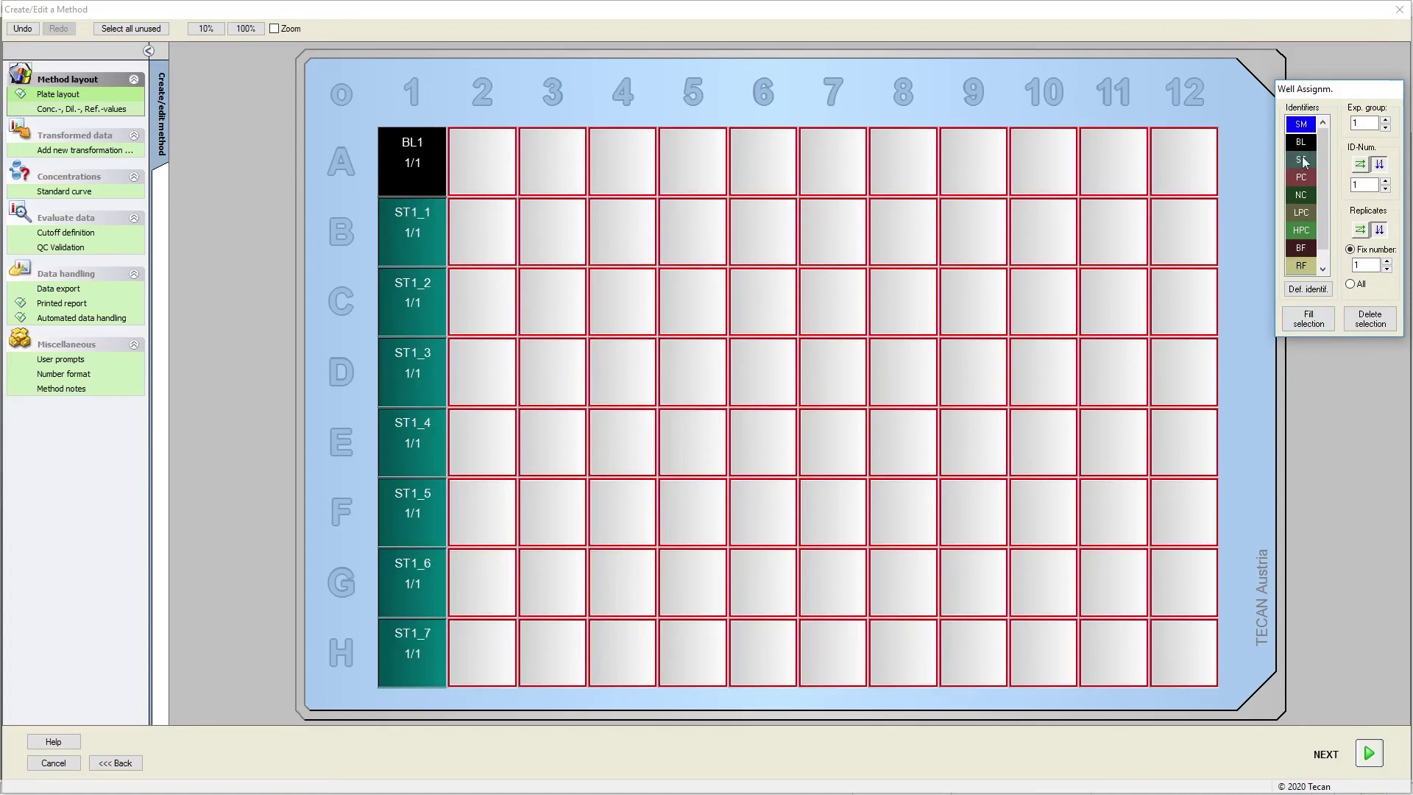
click(1310, 320)
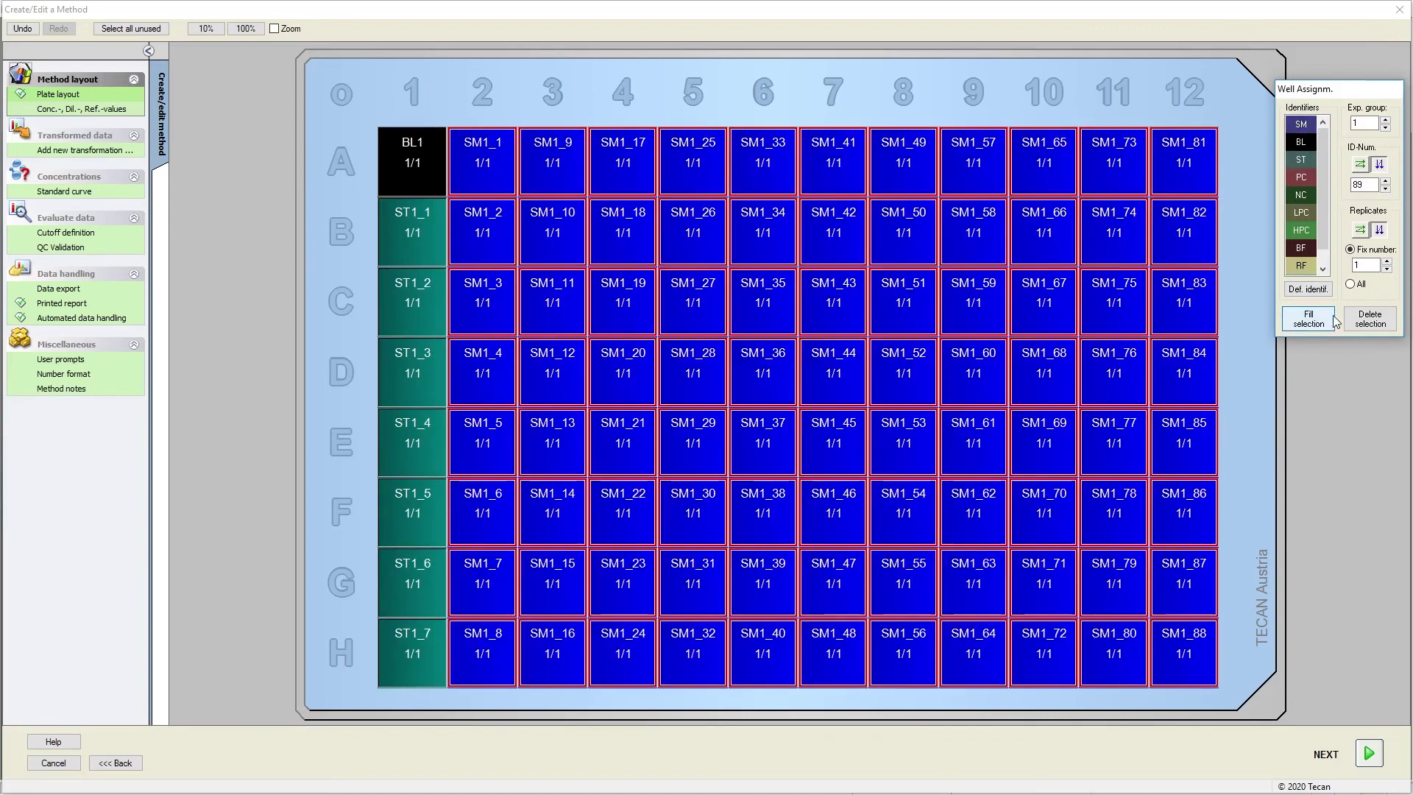
click(1304, 196)
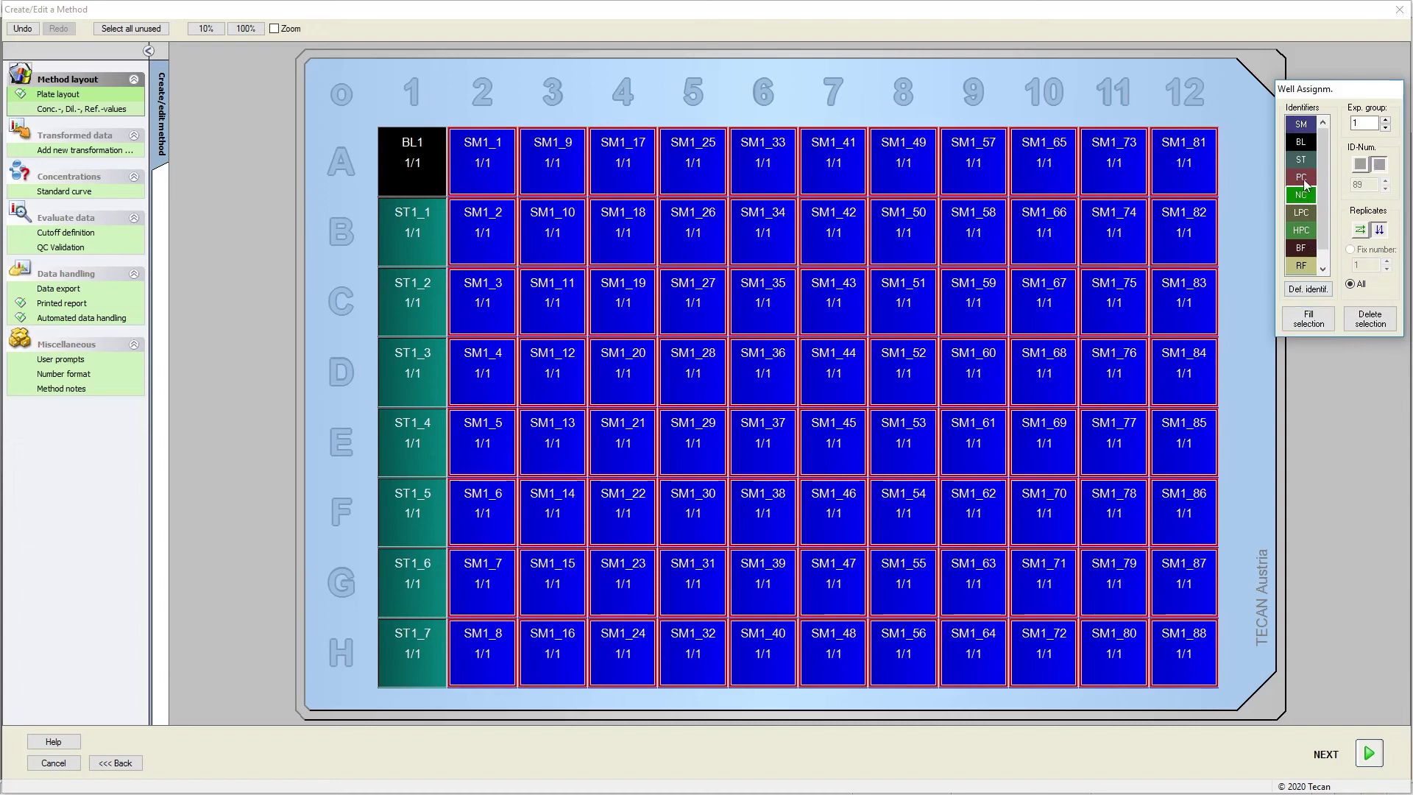
click(1304, 178)
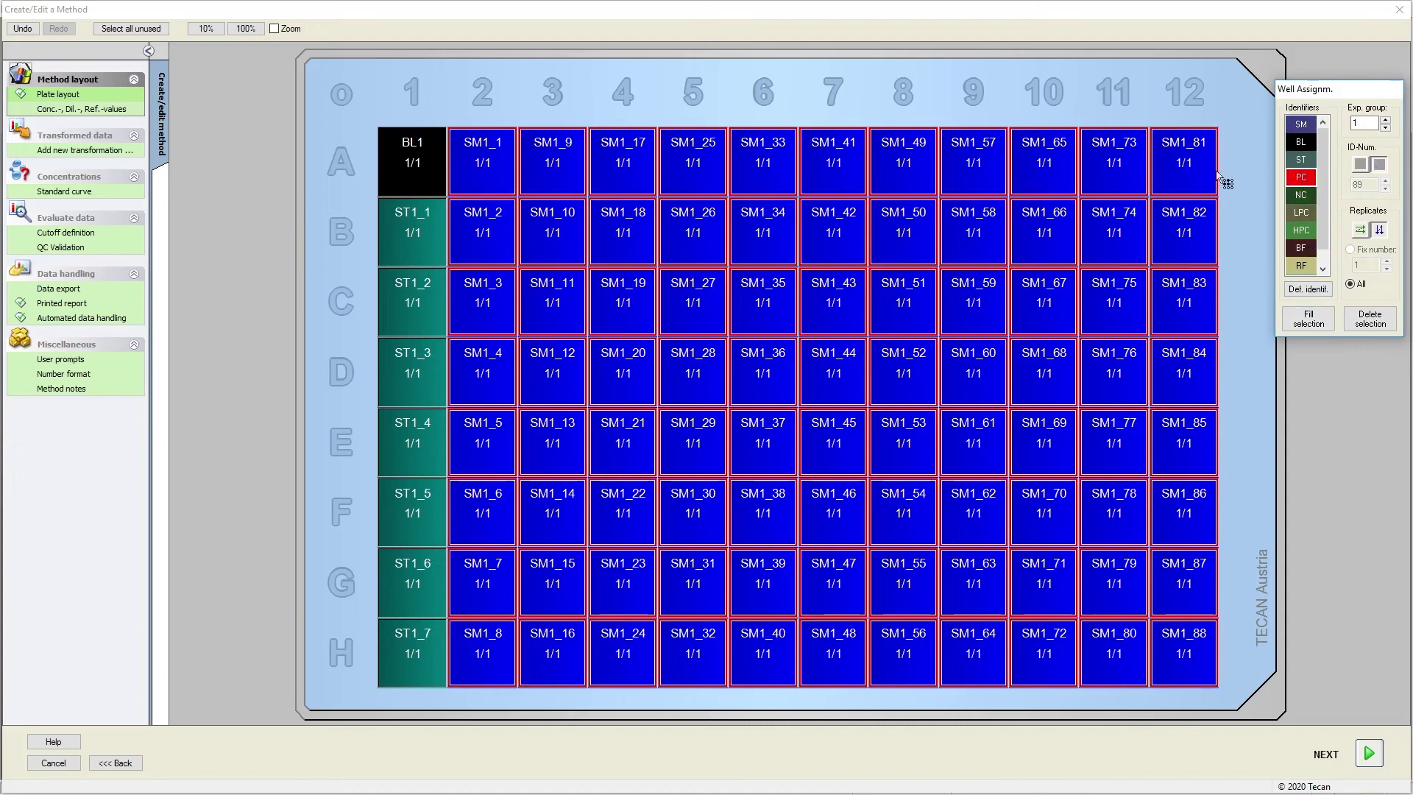
Step: Paste the standard concentrations 5000, 1000, 500, 100, 50, 10 and 5 for ST1_1 to ST1_7, and set the unit to ng/ml
click(63, 110)
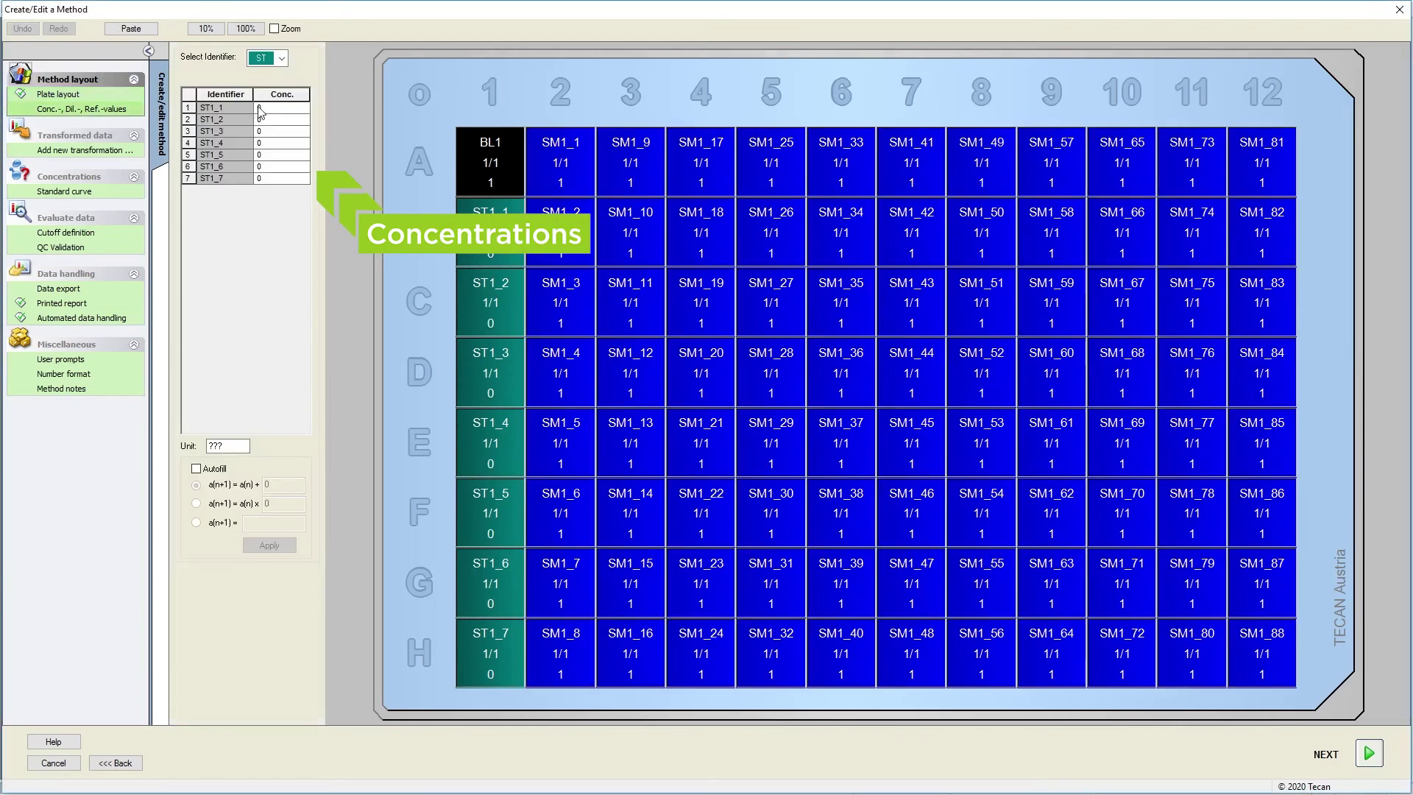
drag(259, 110, 284, 184)
key(ctrl+v)
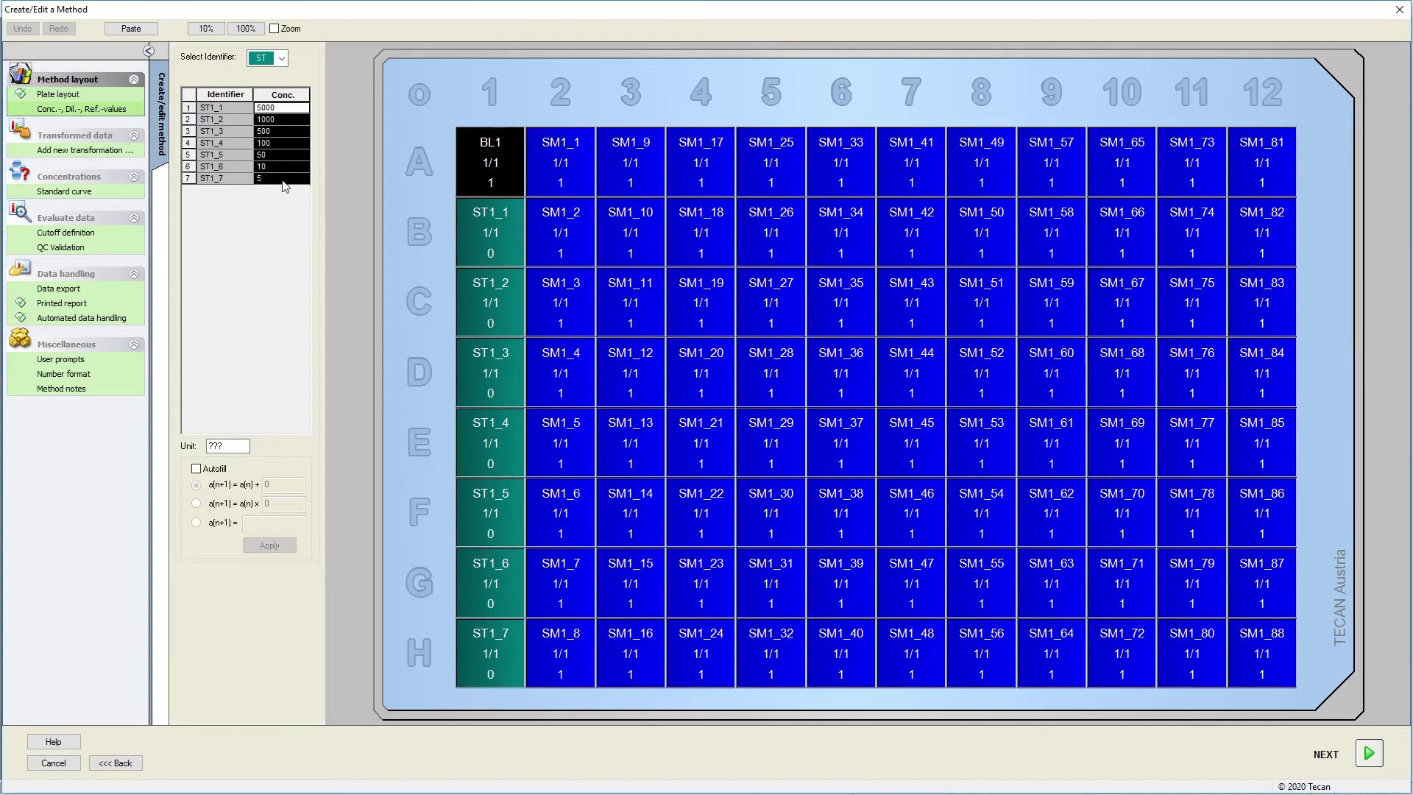
drag(236, 446, 204, 446)
text(ng/ml)
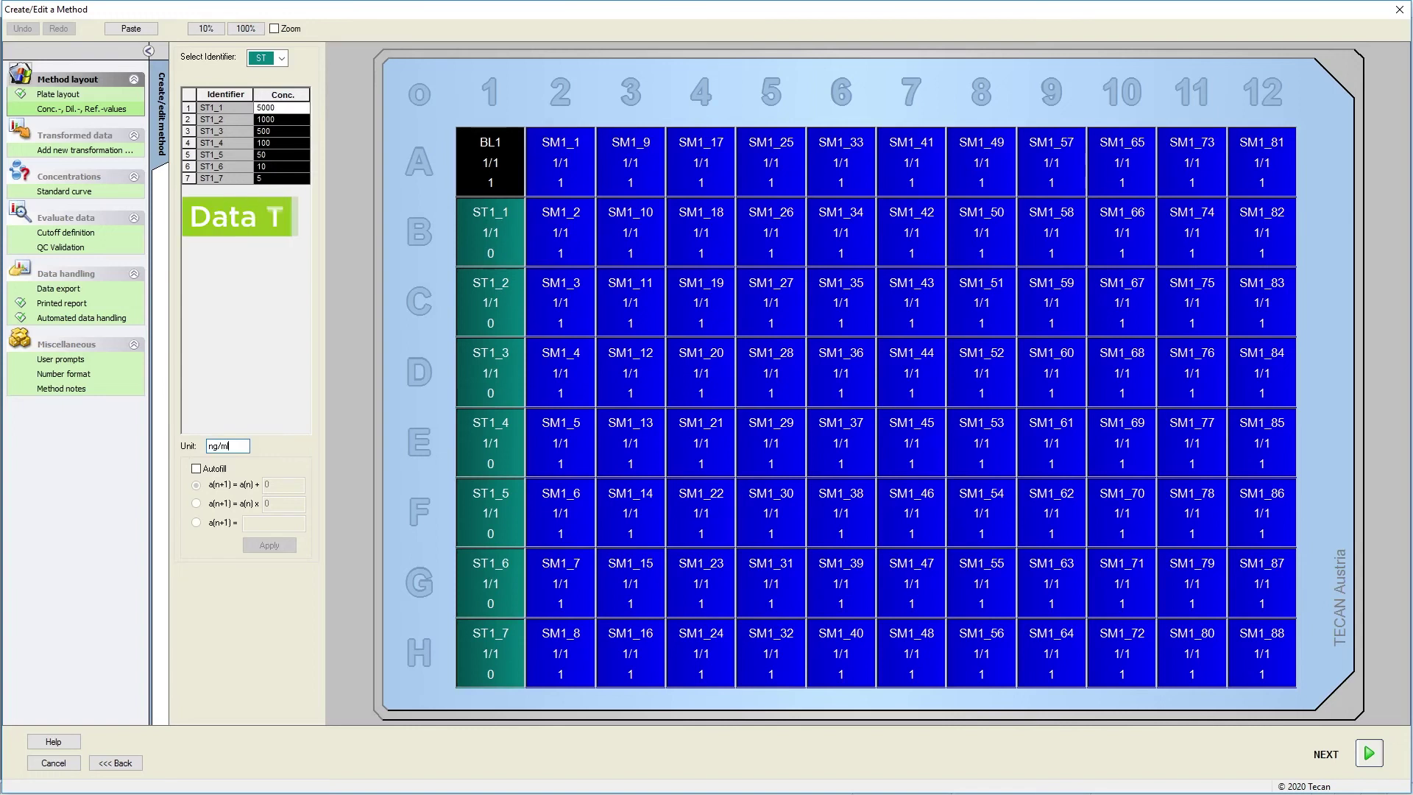
Step: Add a blank reduction to the transformed data and open the standard curve settings
click(79, 151)
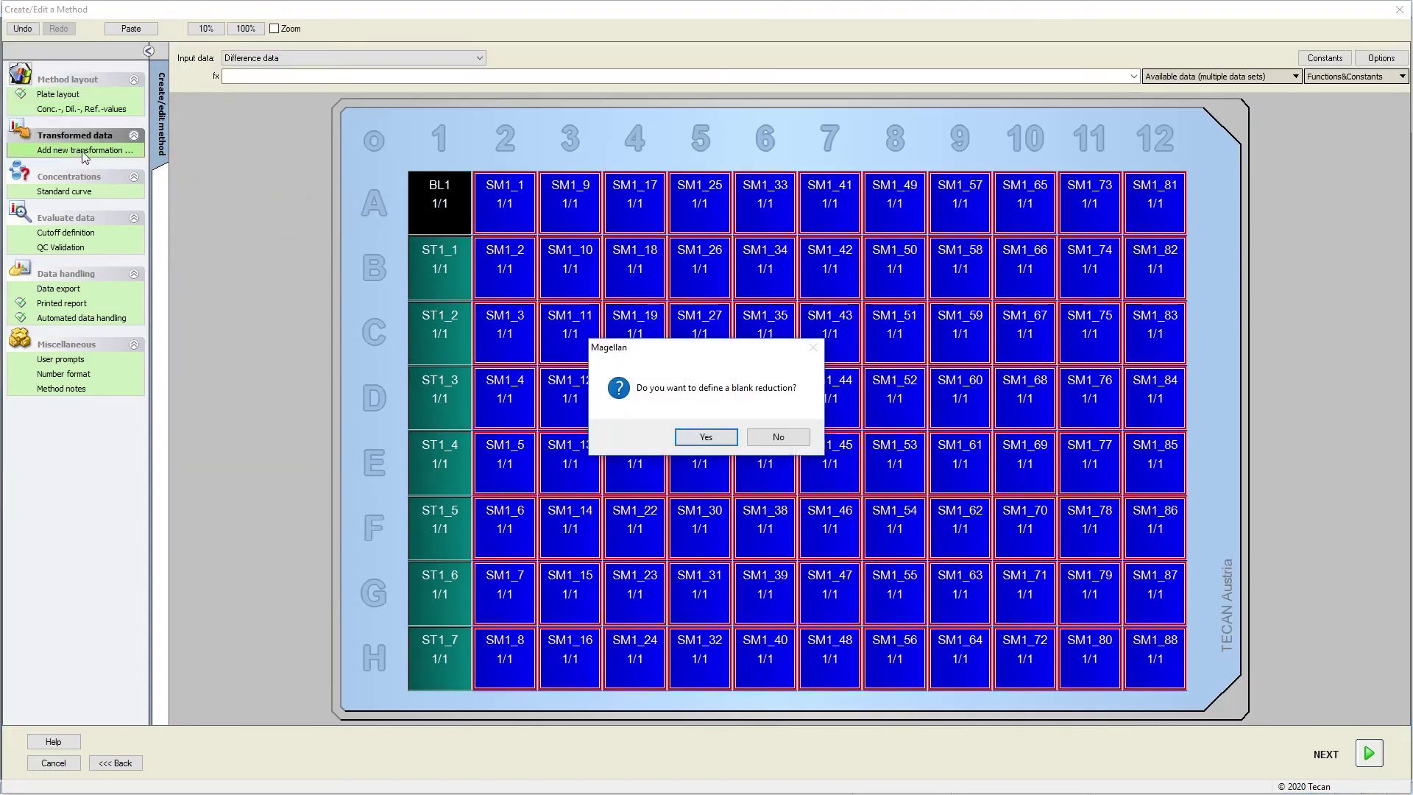
click(706, 437)
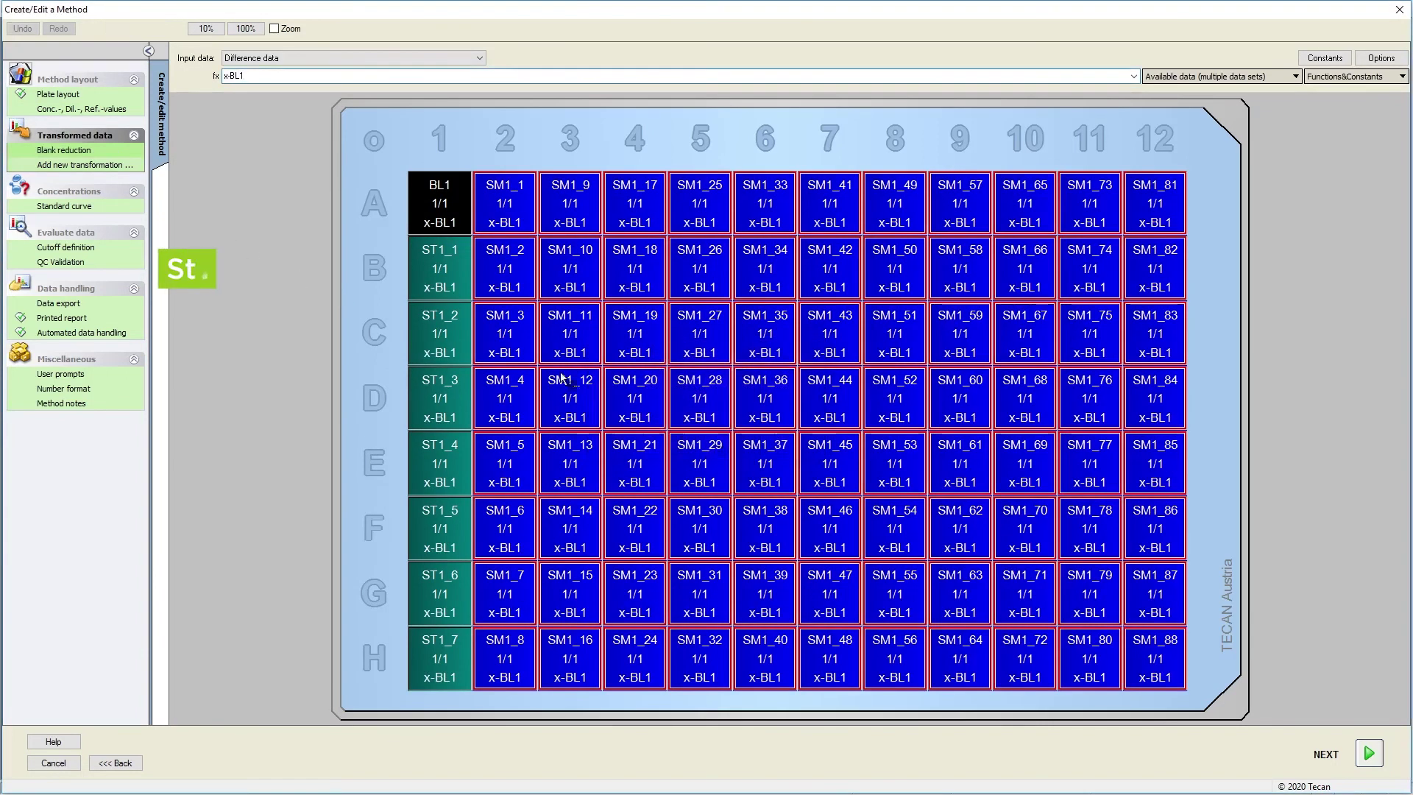
click(108, 206)
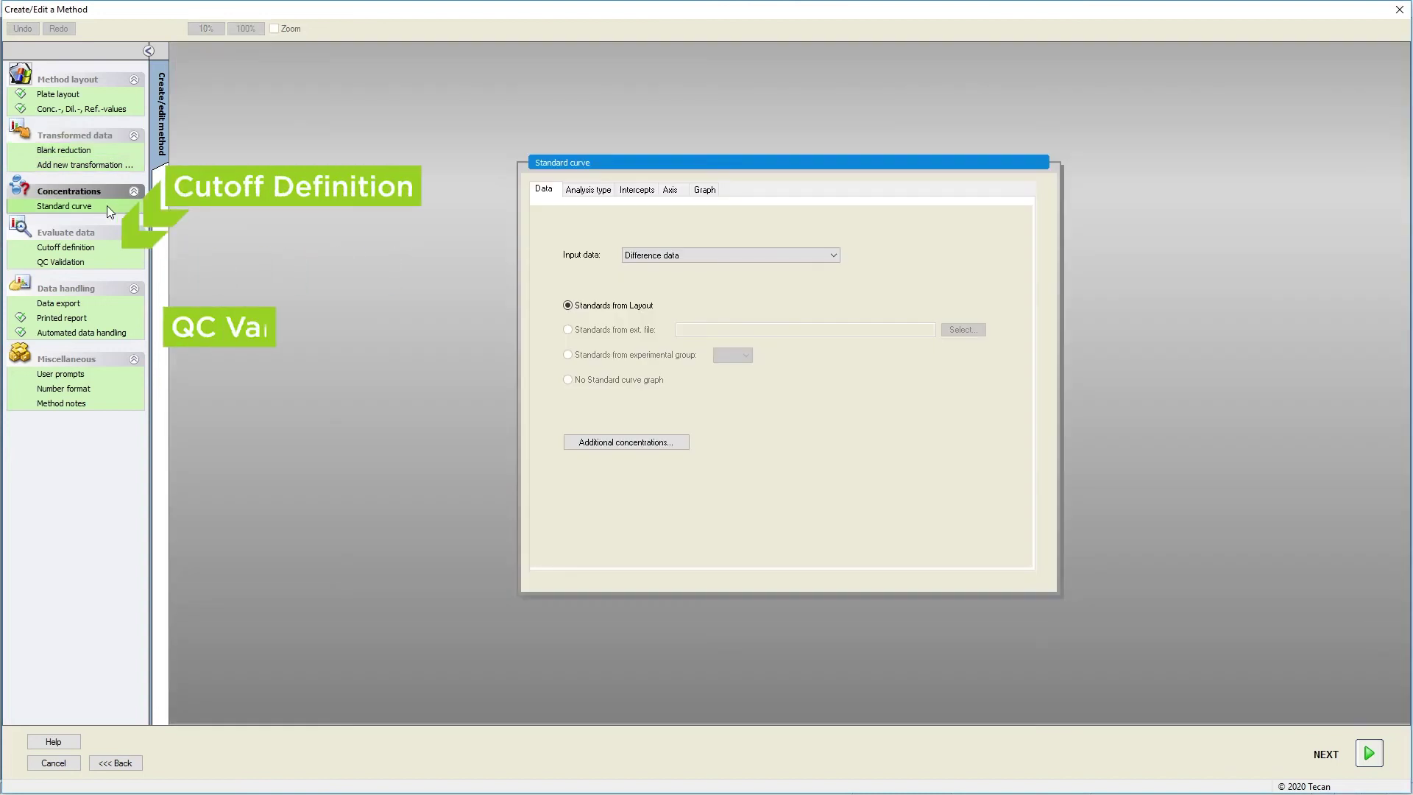
Step: Review the cutoff definition, QC validation, data export, printed report and automated data handling settings of the method
click(105, 248)
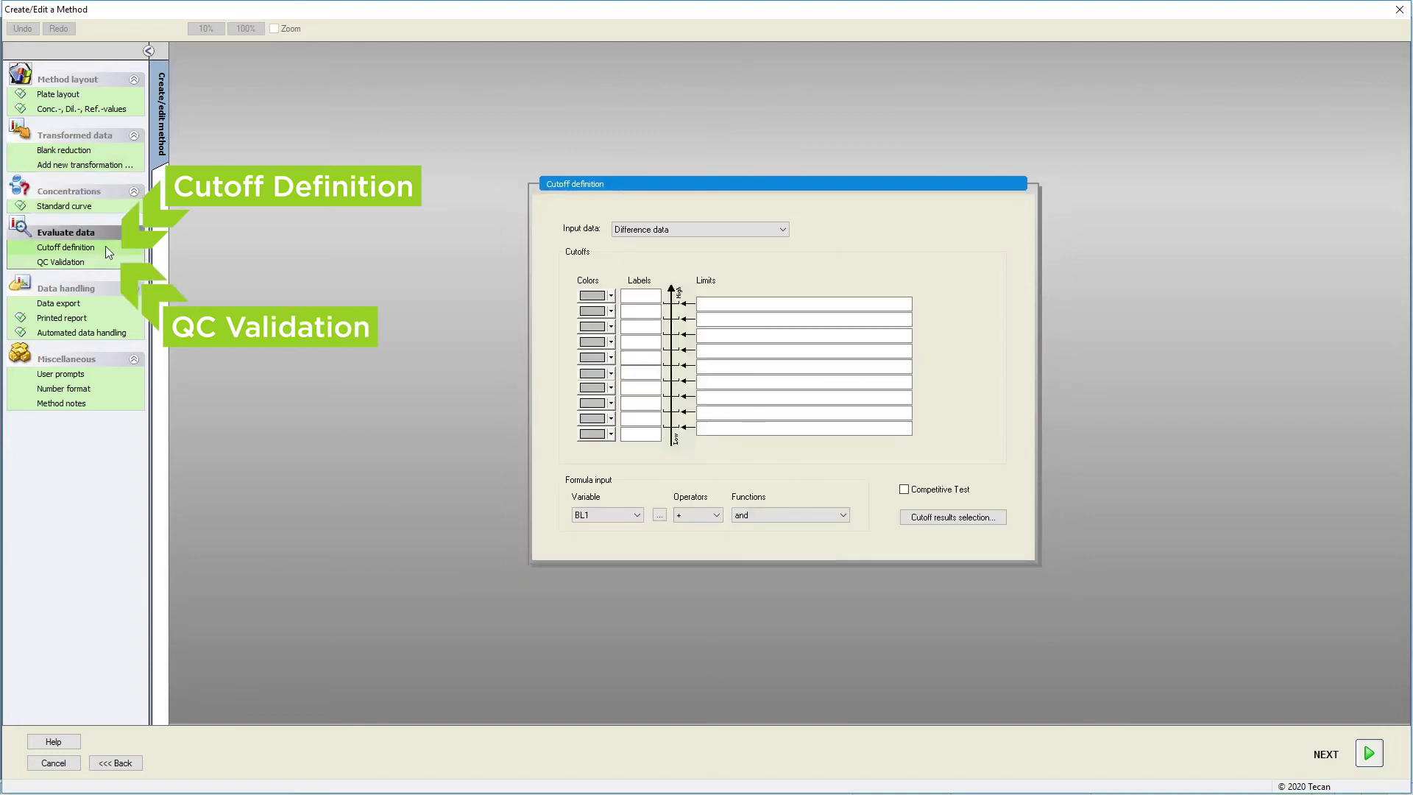
click(107, 264)
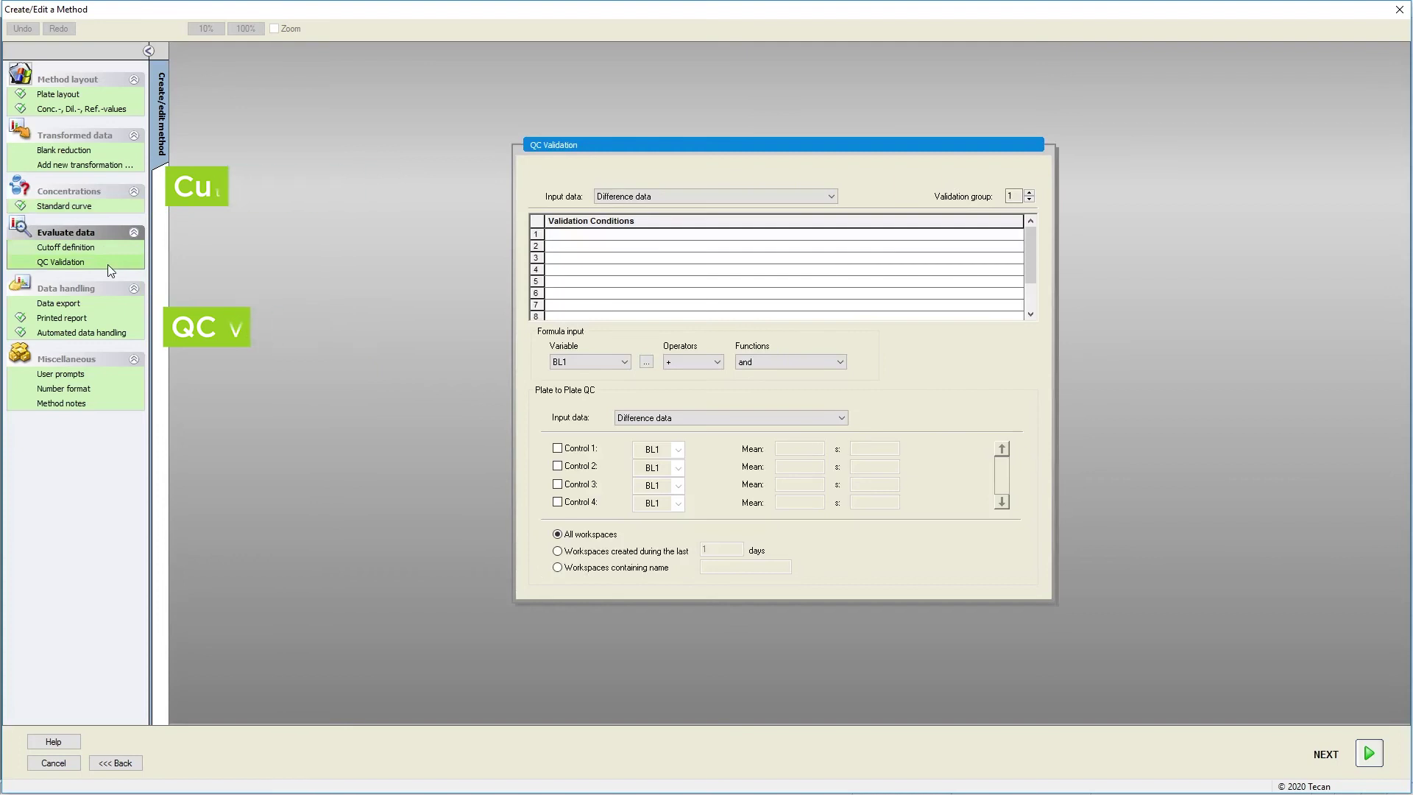
click(108, 302)
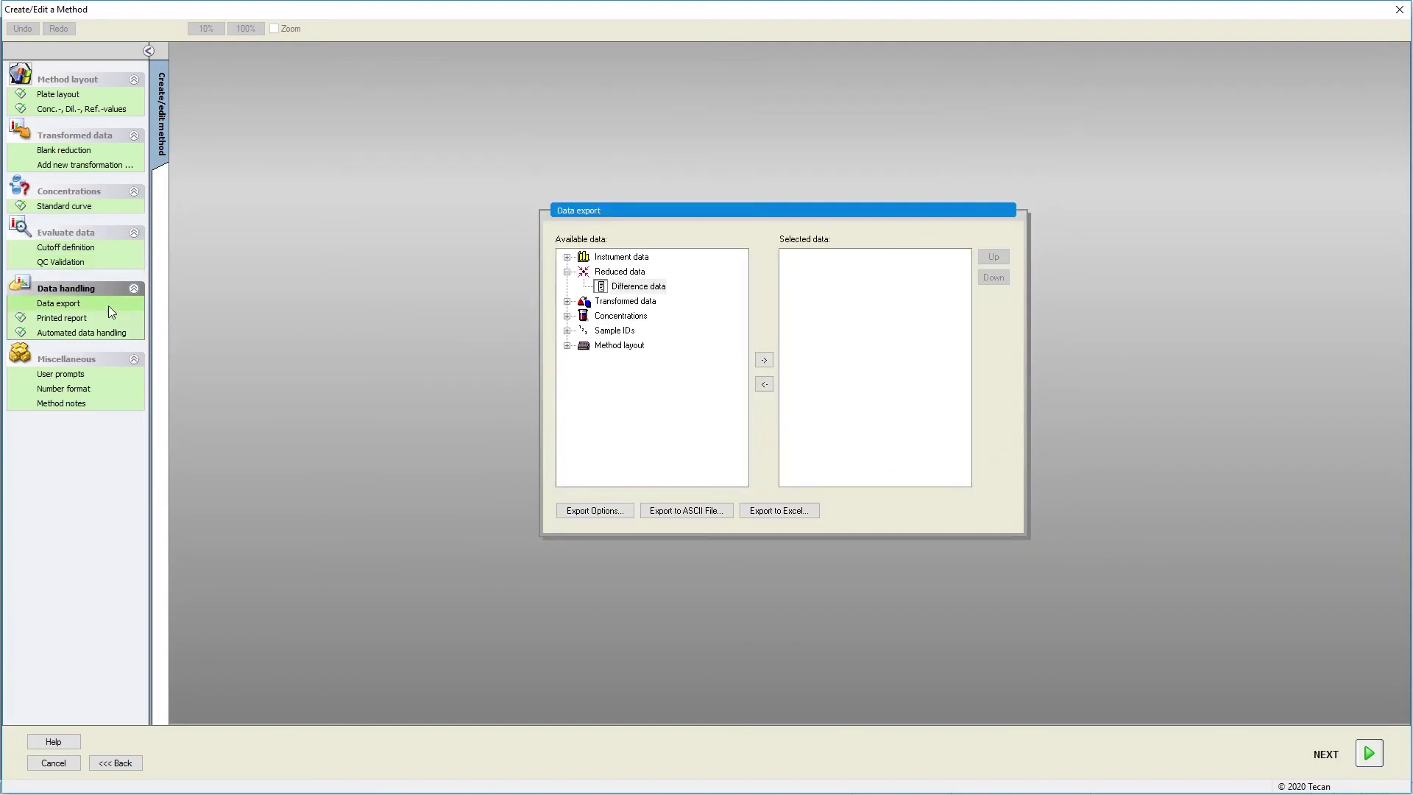
click(109, 319)
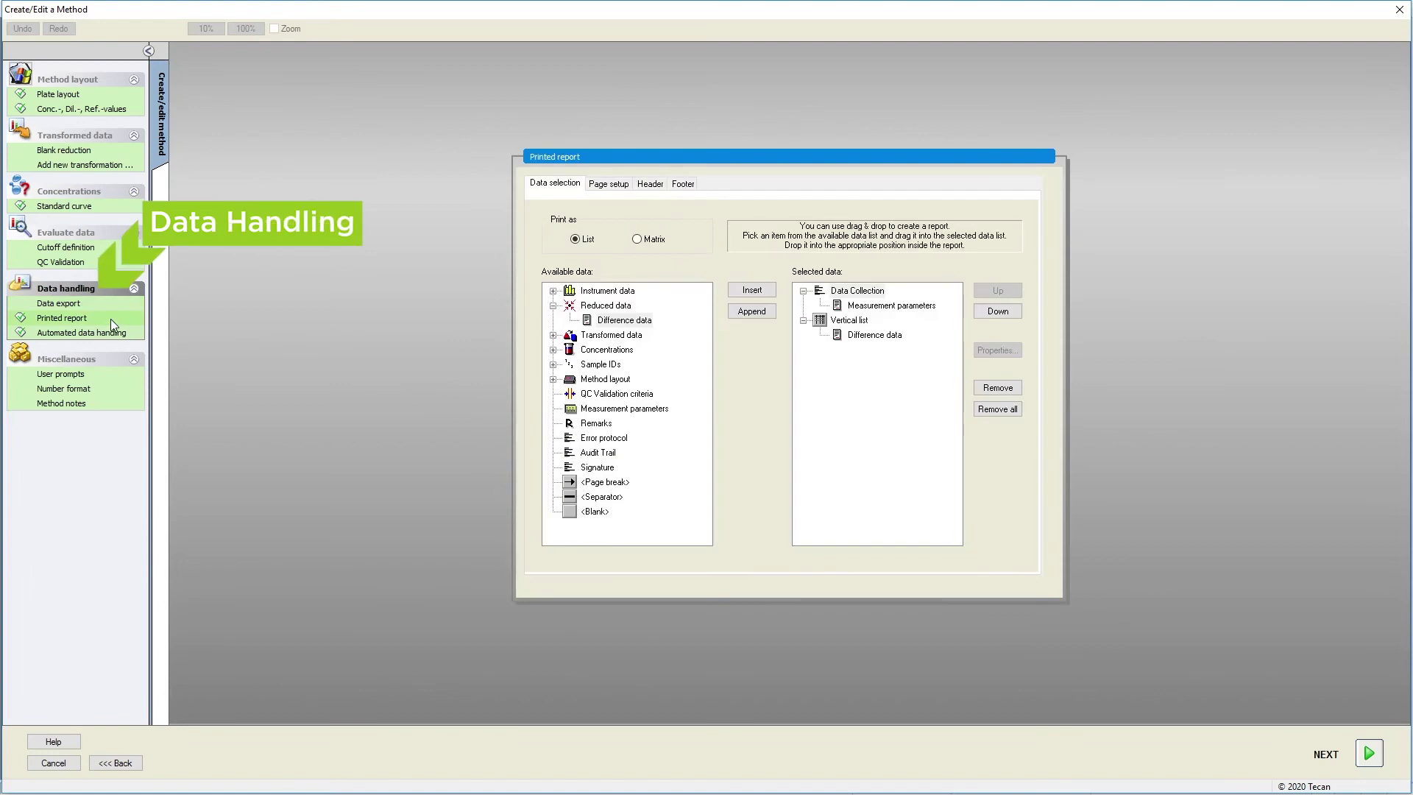
click(134, 334)
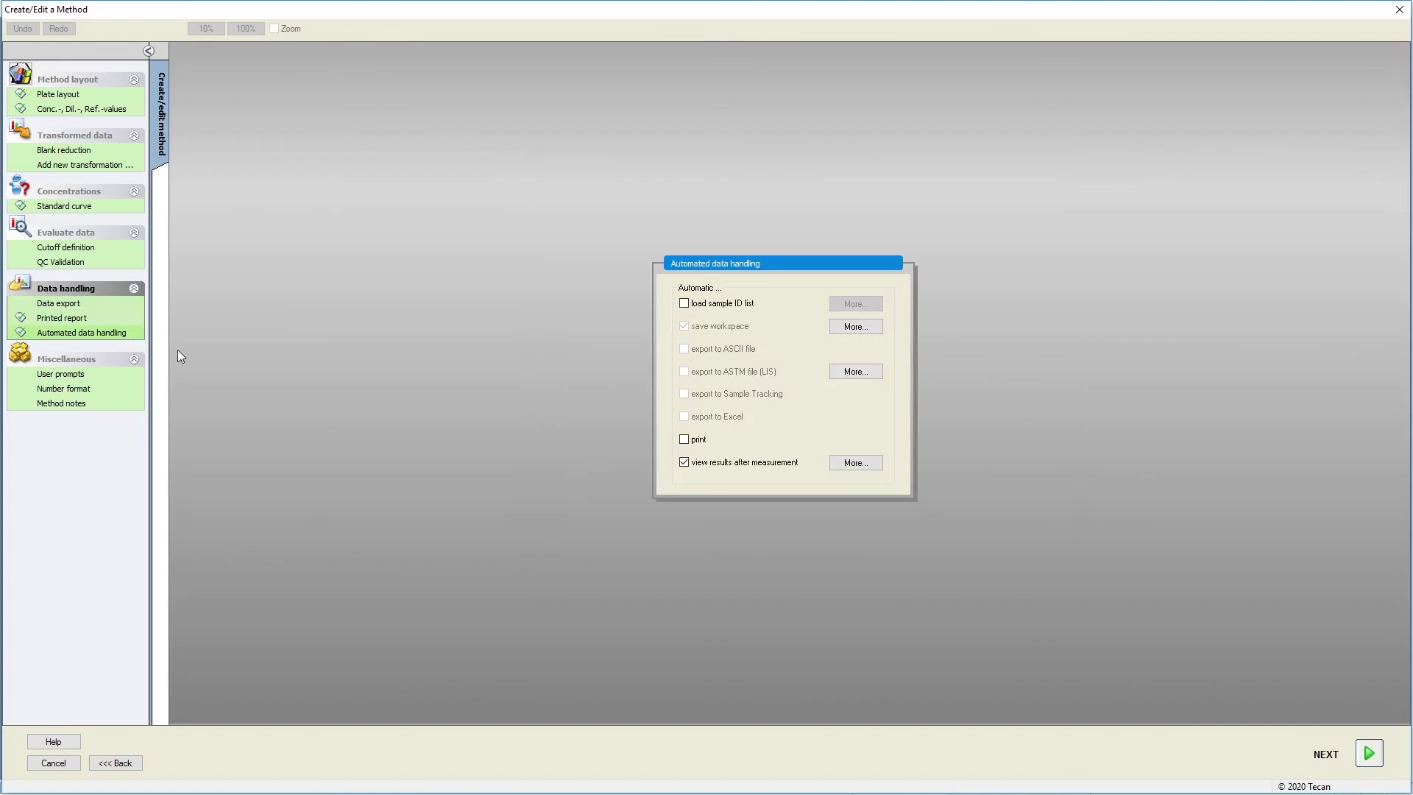
Step: Finish editing the method and save it as Method5.mth
click(1368, 753)
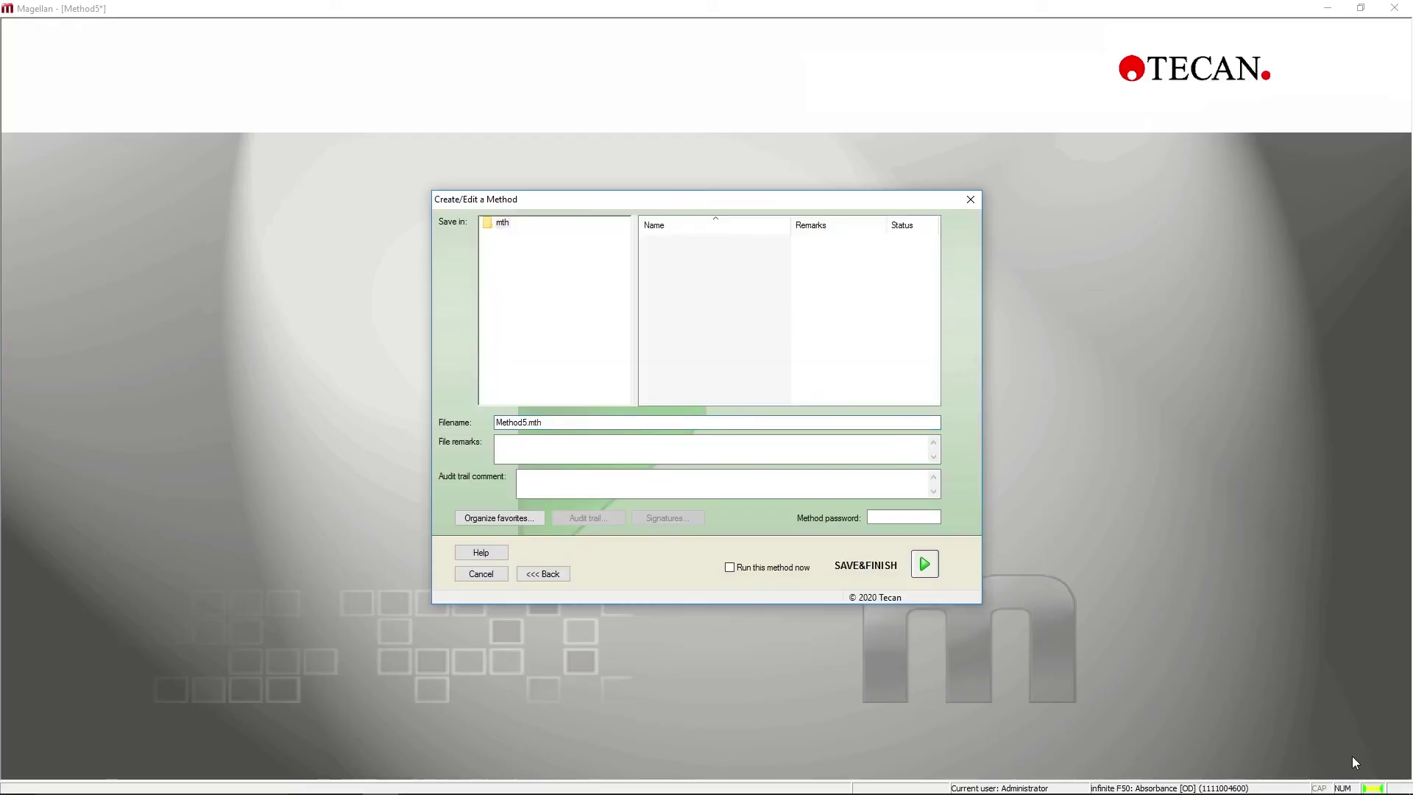
click(925, 564)
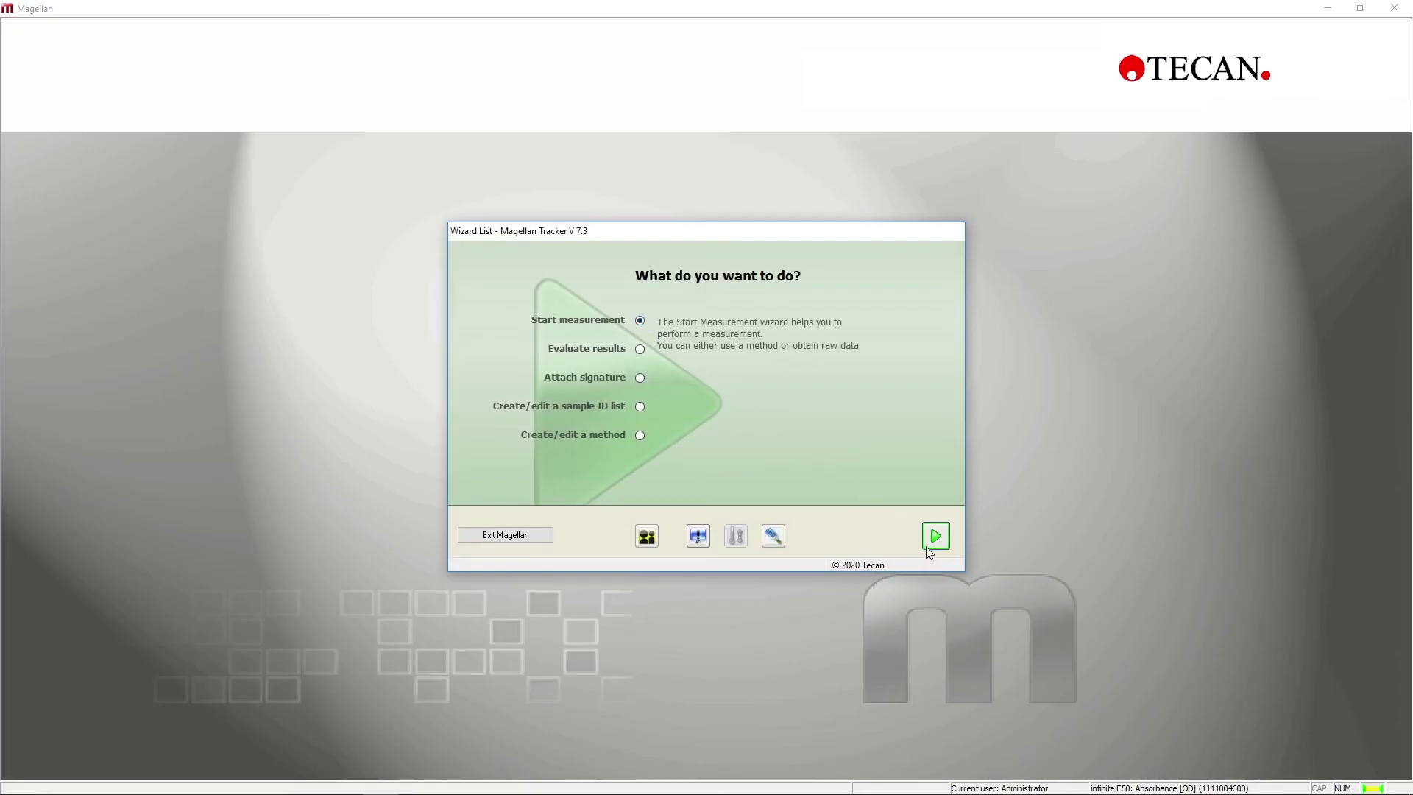
Step: Start a measurement with the predefined method Method5
click(925, 545)
click(923, 533)
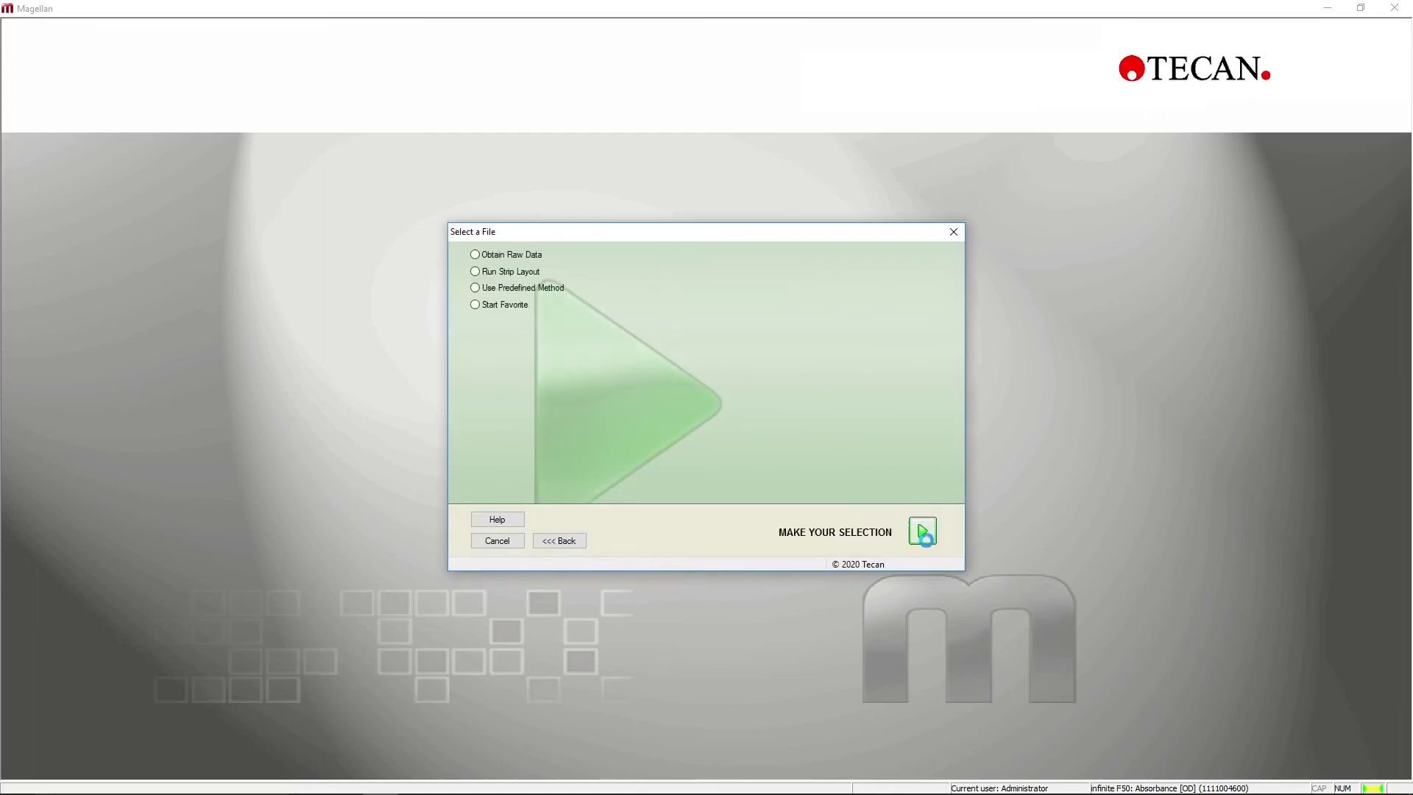
click(667, 346)
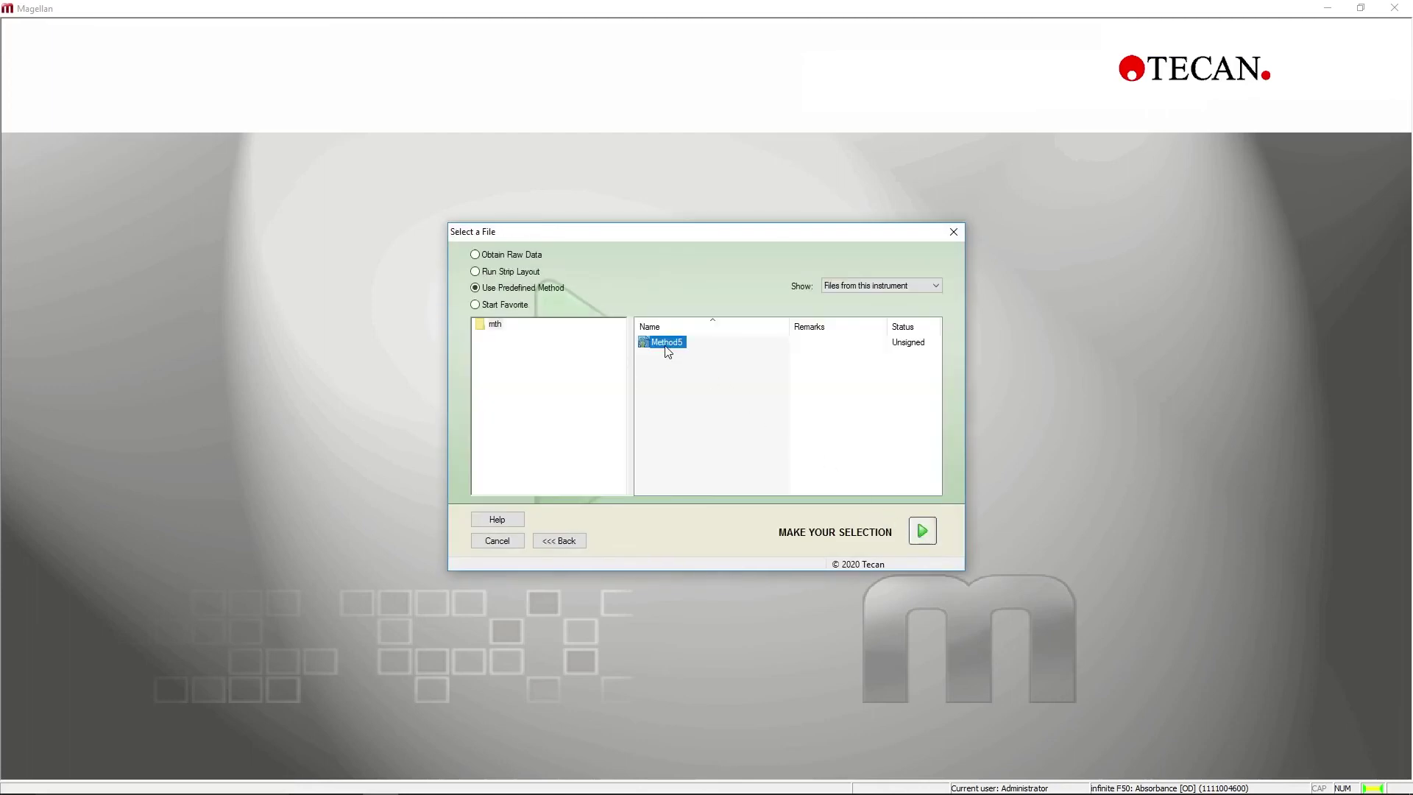
click(933, 527)
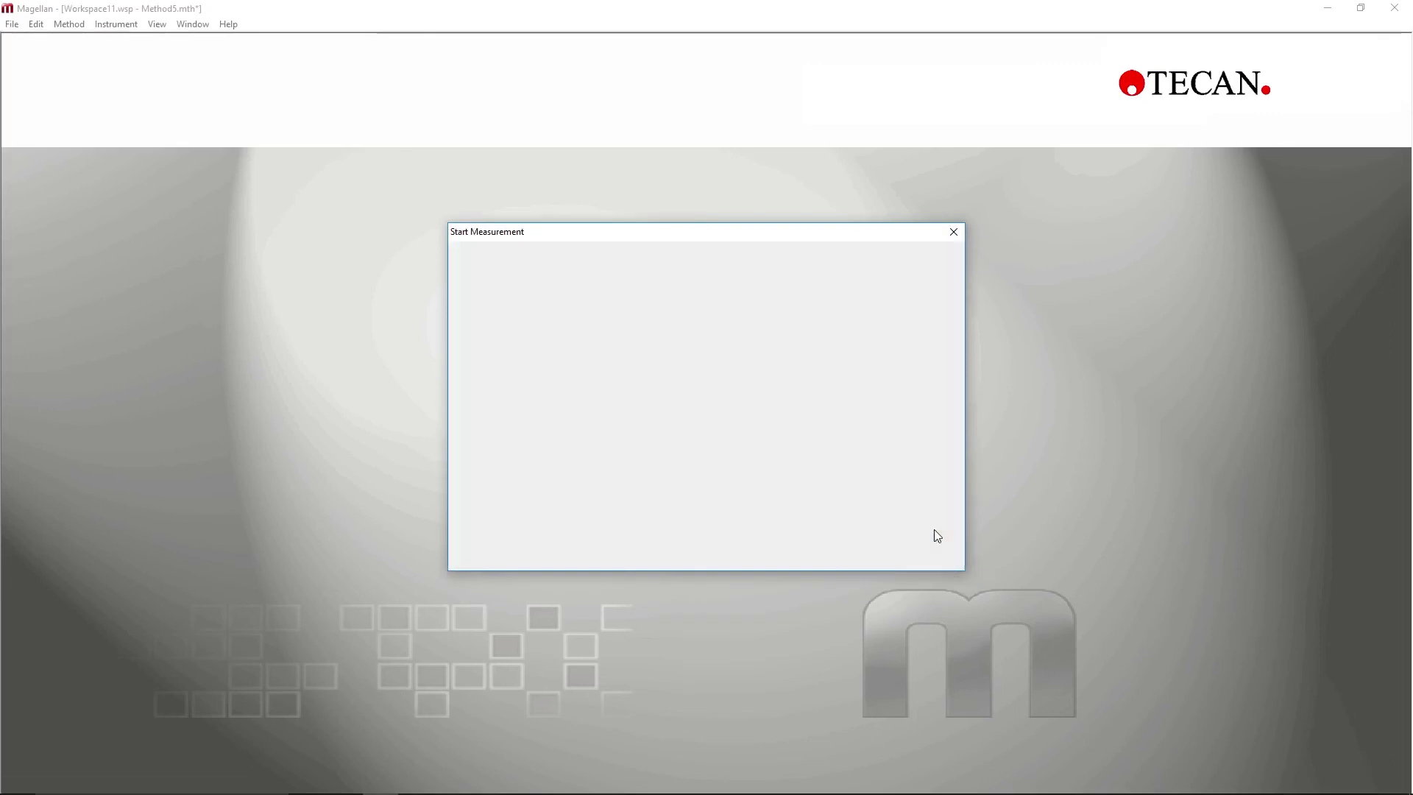
click(922, 530)
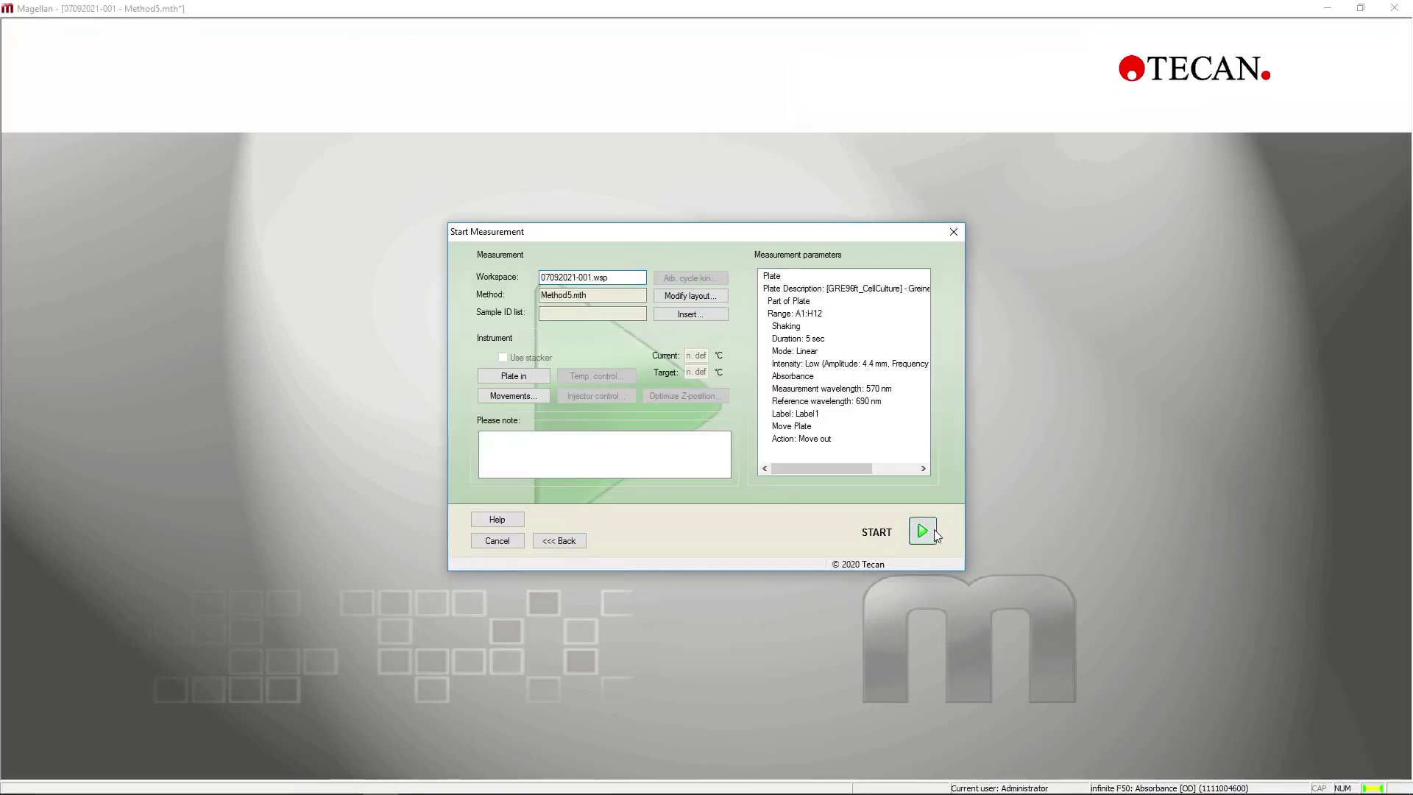